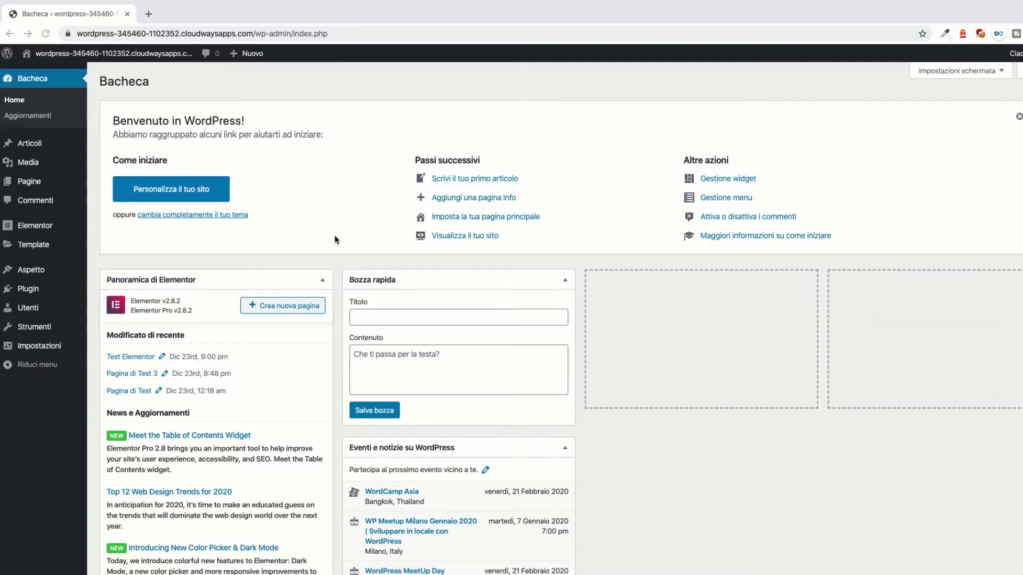
# Step: Create a new page titled "Titolo 1" and open it for editing in Elementor
pyautogui.click(304, 100)
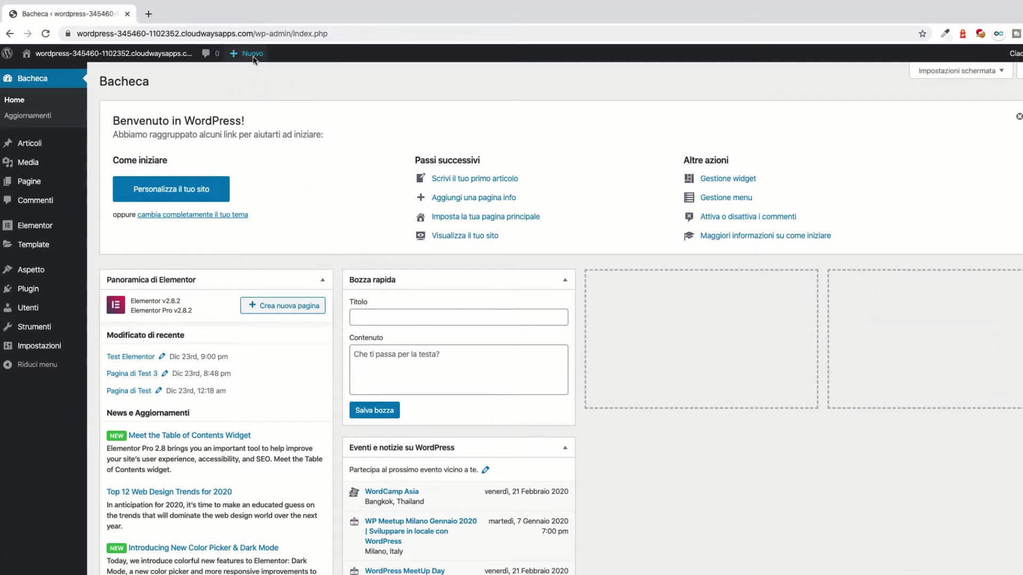
pyautogui.moveTo(249, 53)
pyautogui.click(246, 102)
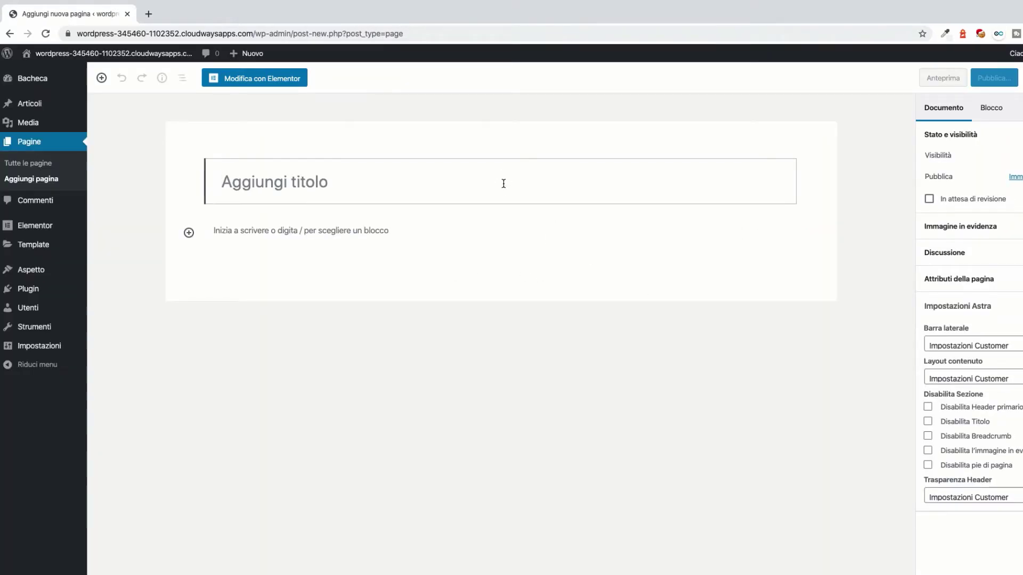
pyautogui.write('Titolo 1')
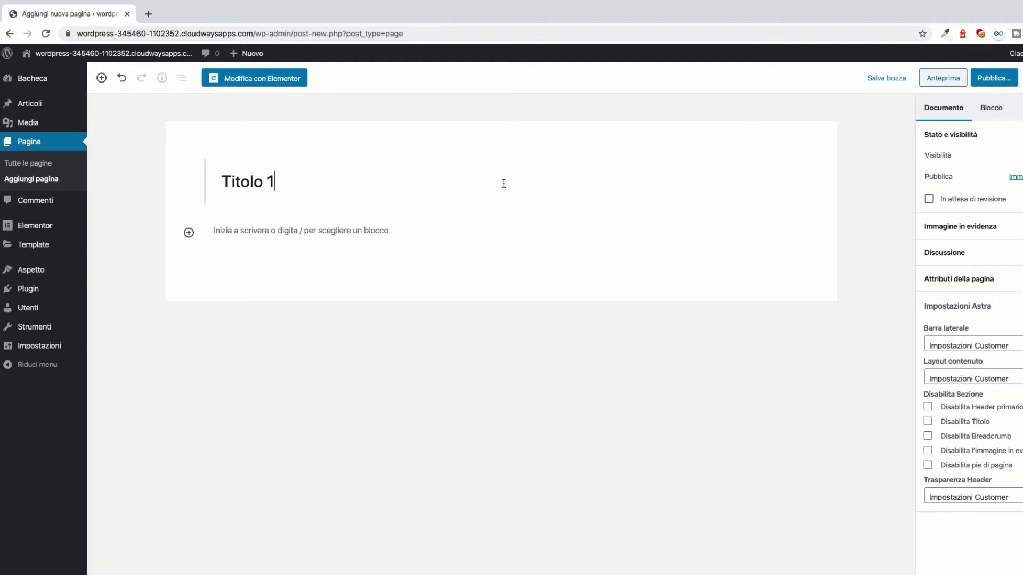
pyautogui.click(324, 99)
pyautogui.click(274, 81)
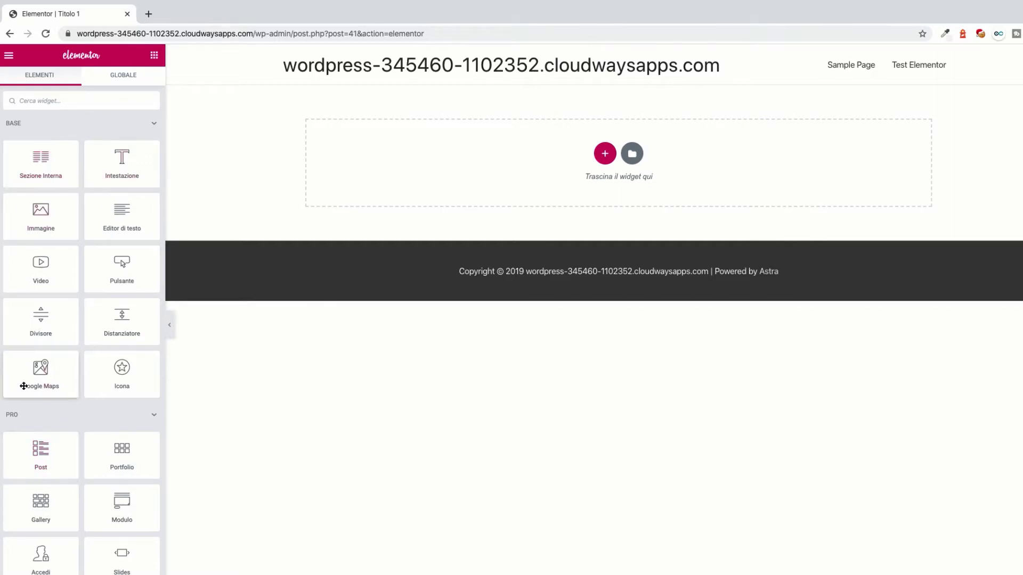
# Step: Look through the available widgets and the page template library, and close the library without inserting a template
pyautogui.scroll(-1, 46, 512)
pyautogui.scroll(-10, 43, 516)
pyautogui.scroll(10, 41, 512)
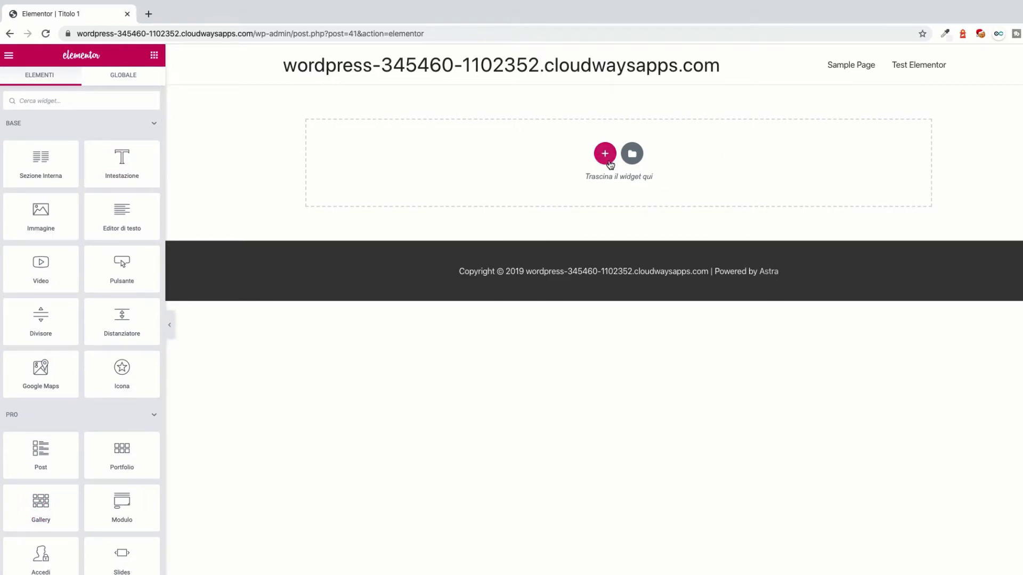
pyautogui.click(632, 154)
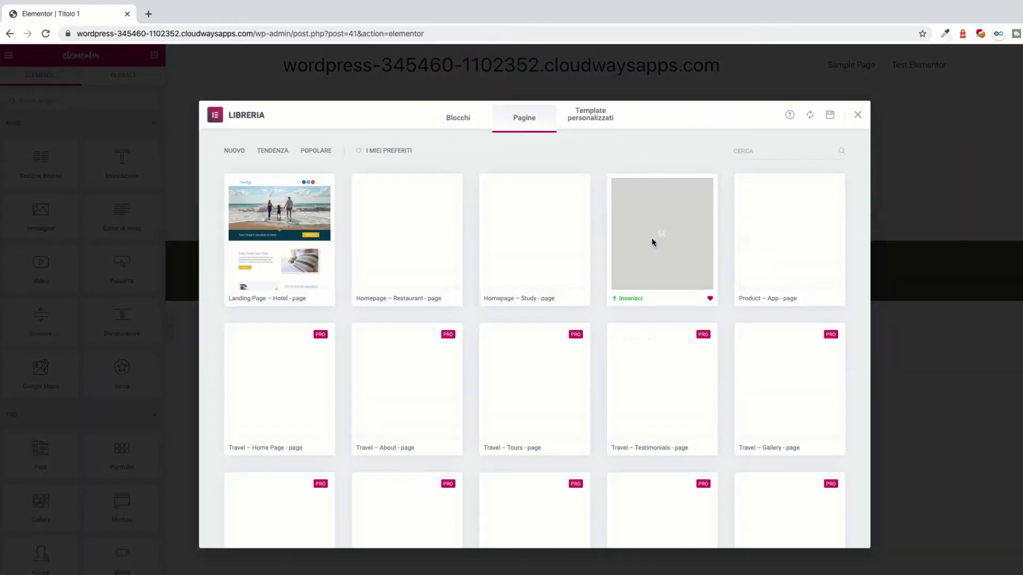
pyautogui.click(858, 116)
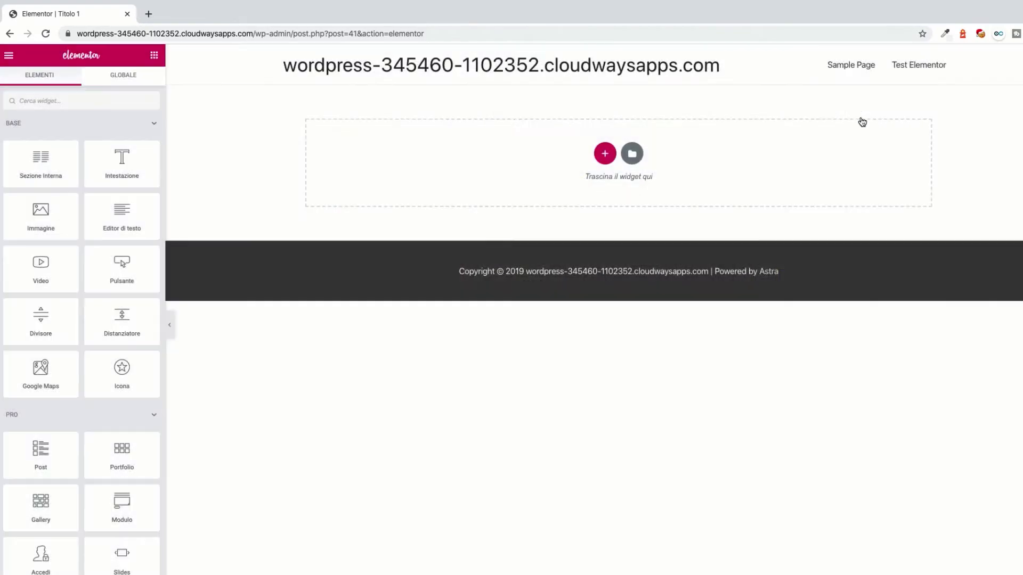
# Step: Add a single-column section to the page and bring up the structure choices for another section below it
pyautogui.click(605, 155)
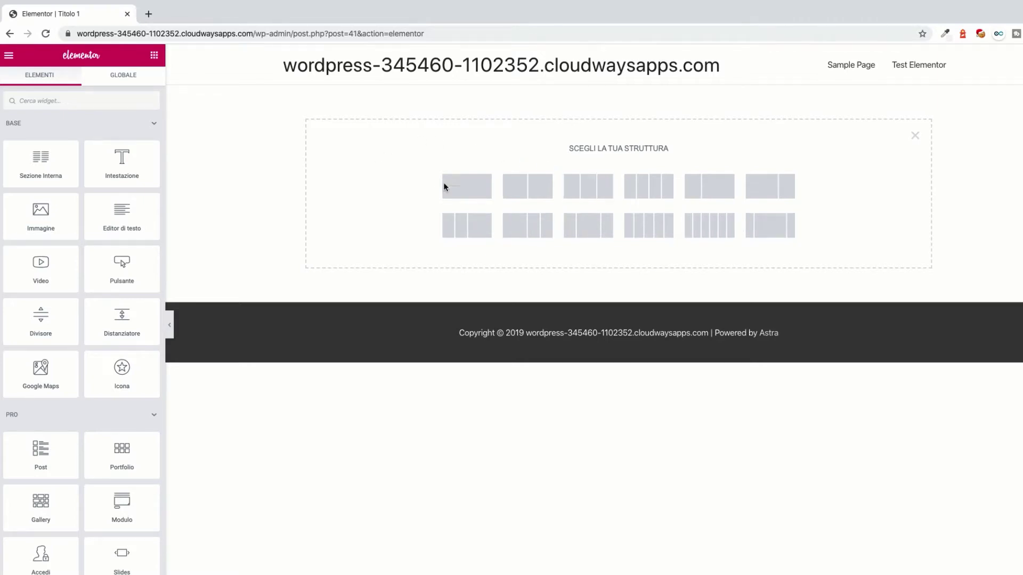
pyautogui.click(464, 186)
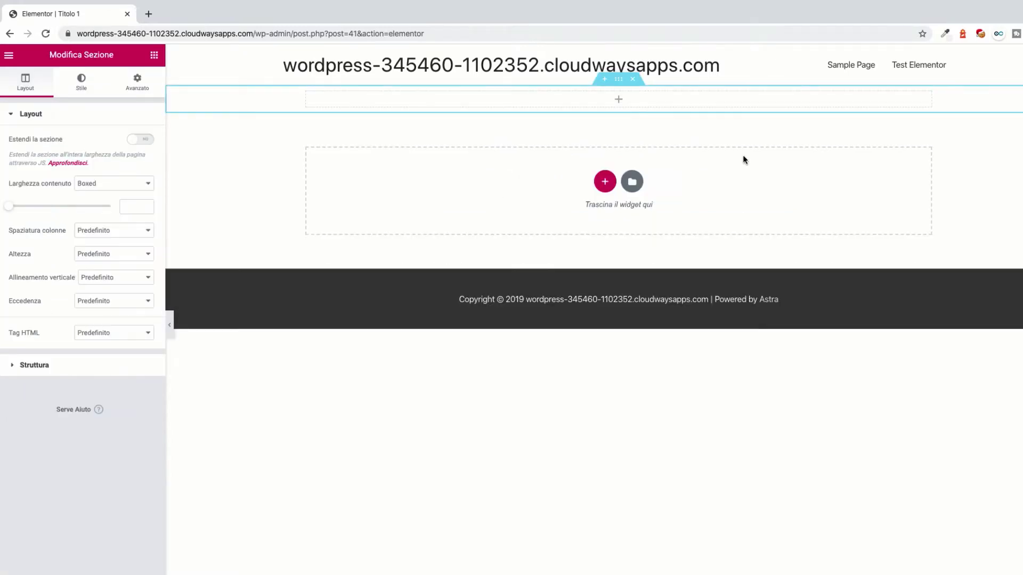
pyautogui.click(604, 185)
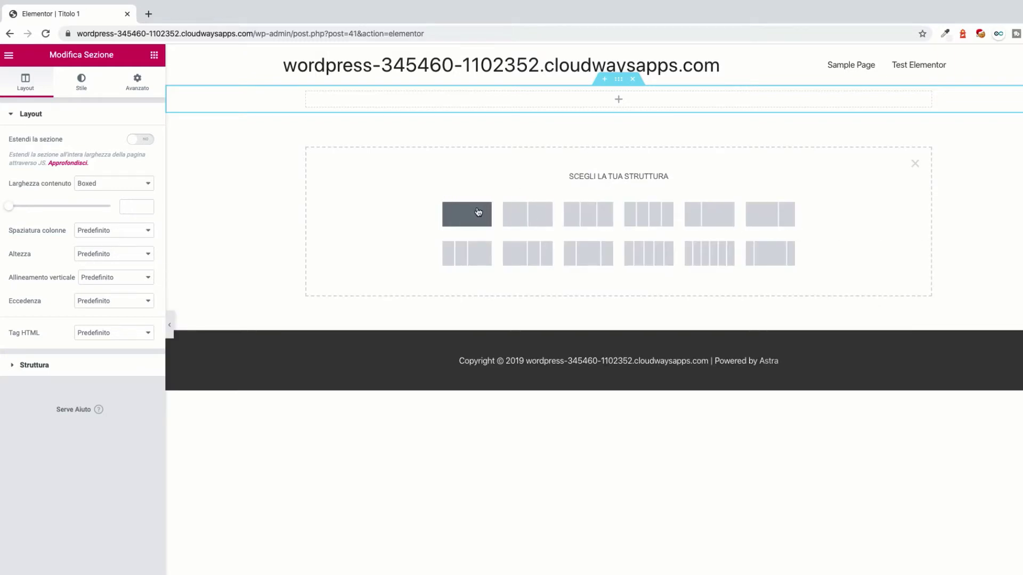
# Step: Dismiss the context menu tip and examine the actions offered for the column and the section, and the section's settings
pyautogui.click(619, 85)
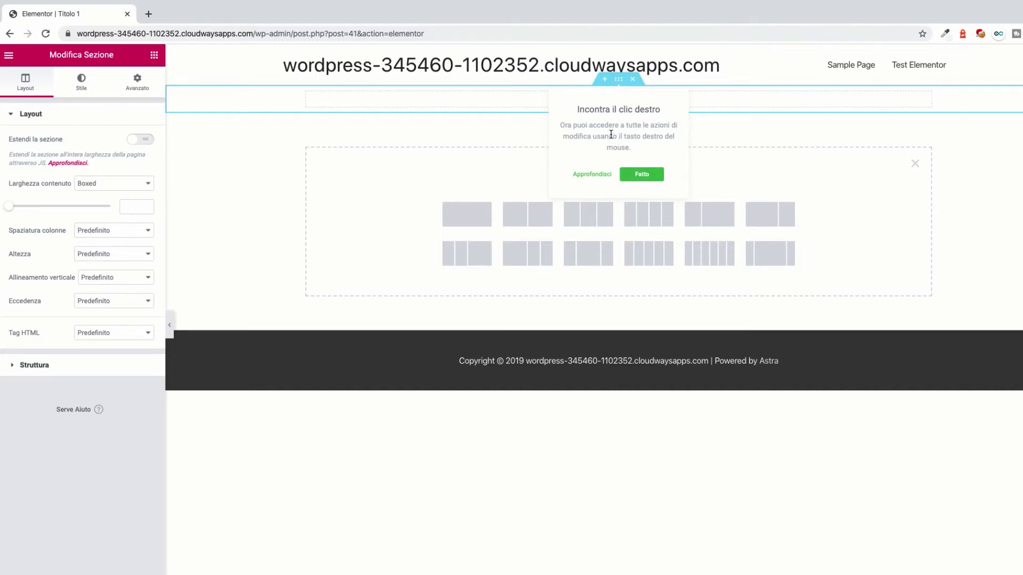
pyautogui.click(635, 179)
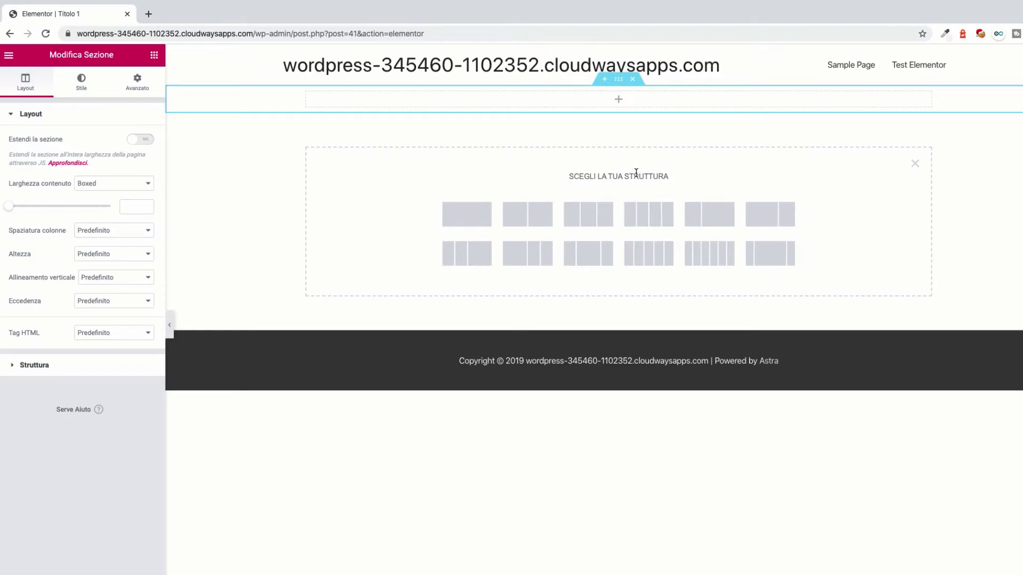
pyautogui.rightClick(617, 101)
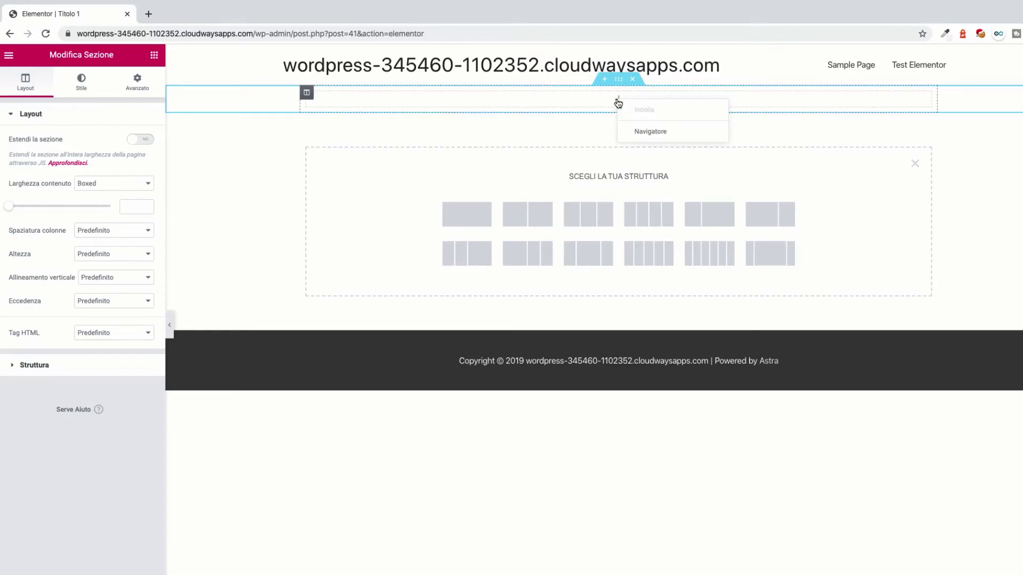
pyautogui.click(618, 85)
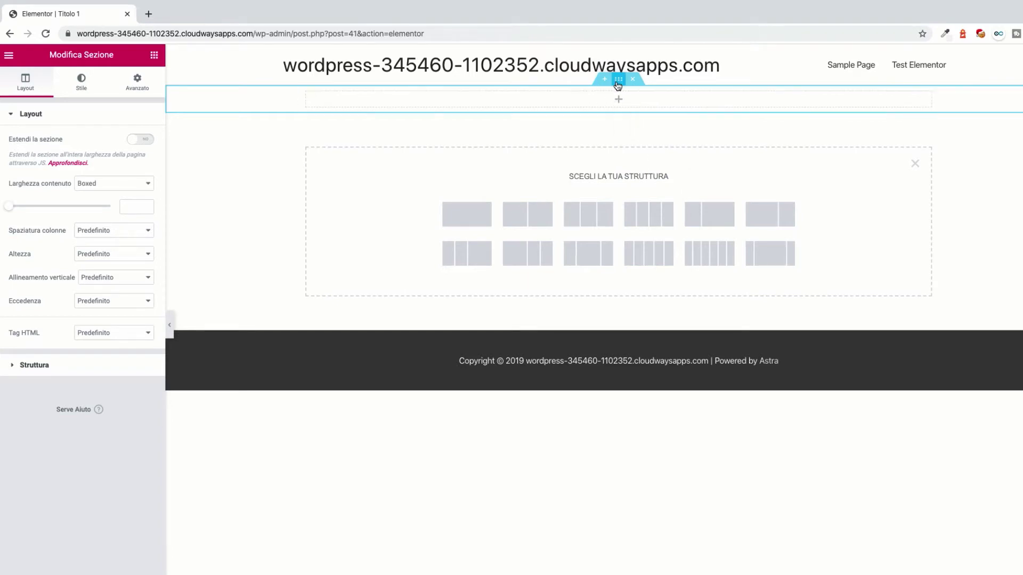
pyautogui.rightClick(618, 85)
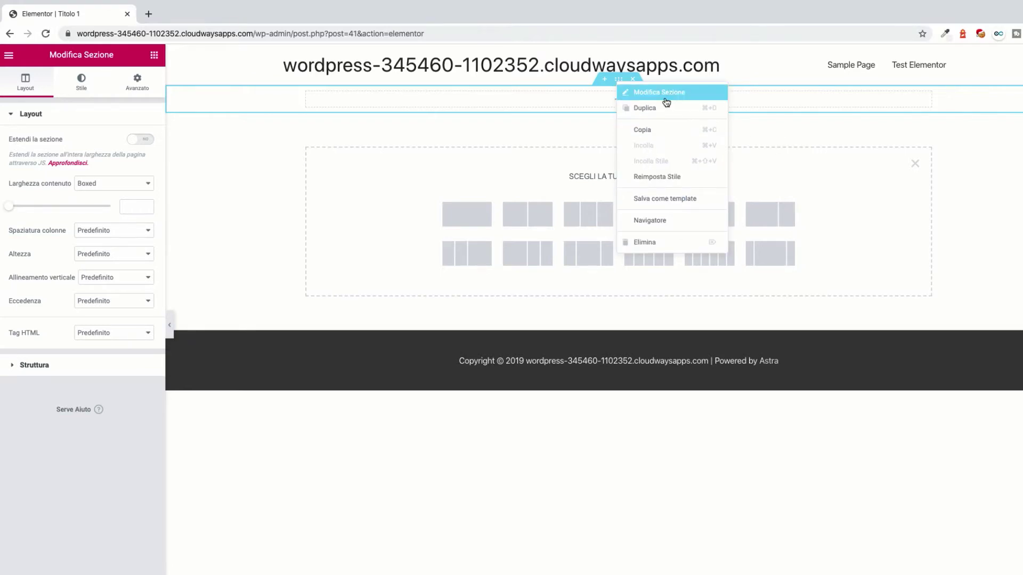
pyautogui.click(717, 133)
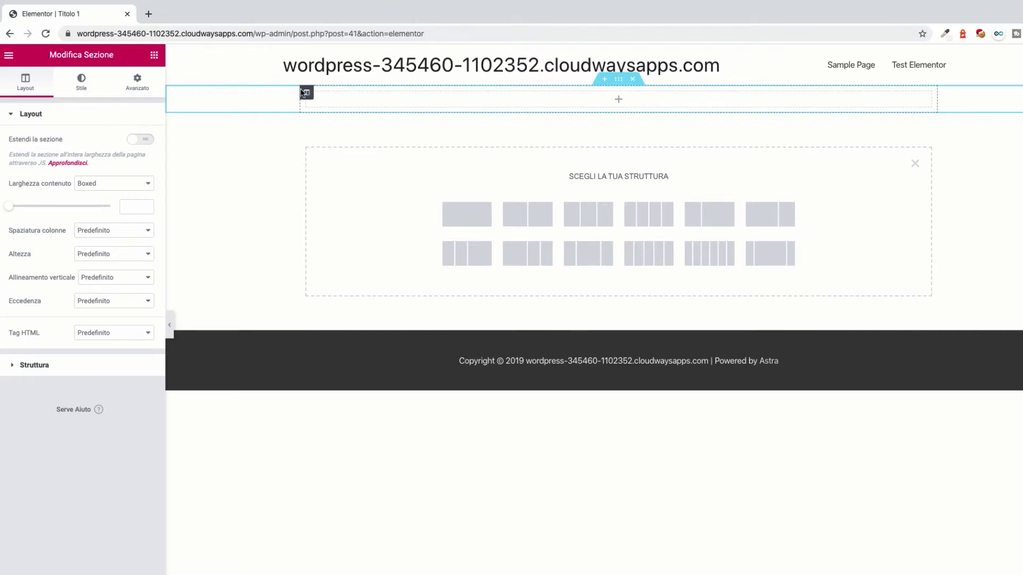
pyautogui.click(619, 103)
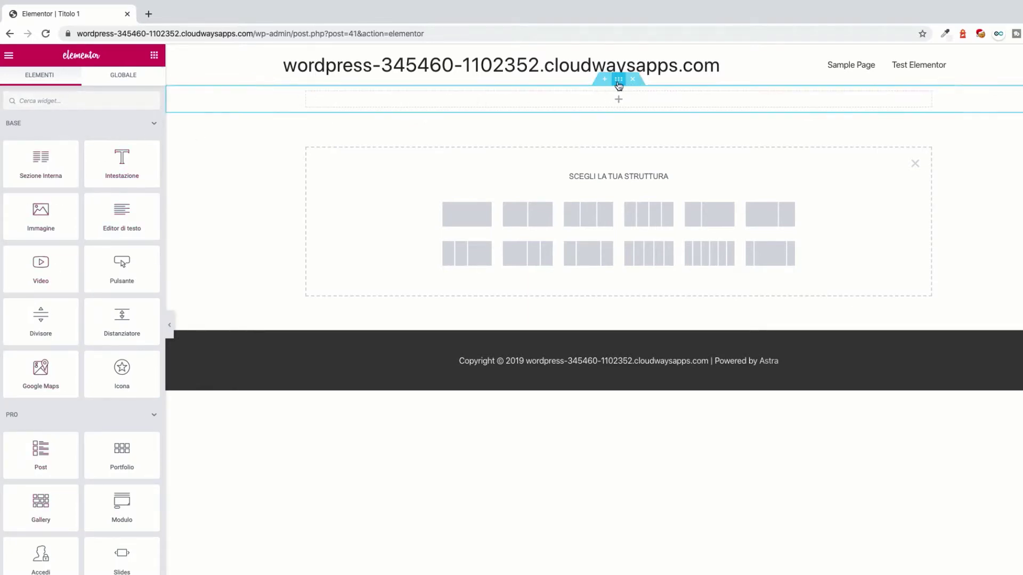
pyautogui.click(235, 99)
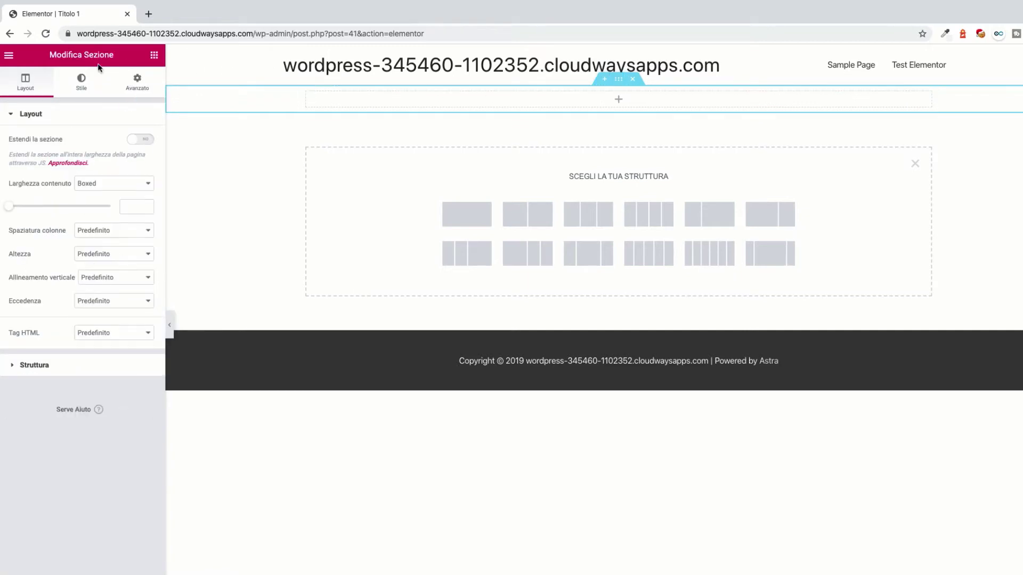
# Step: Place a heading widget (Intestazione) in the section's empty column and delete it again
pyautogui.click(618, 100)
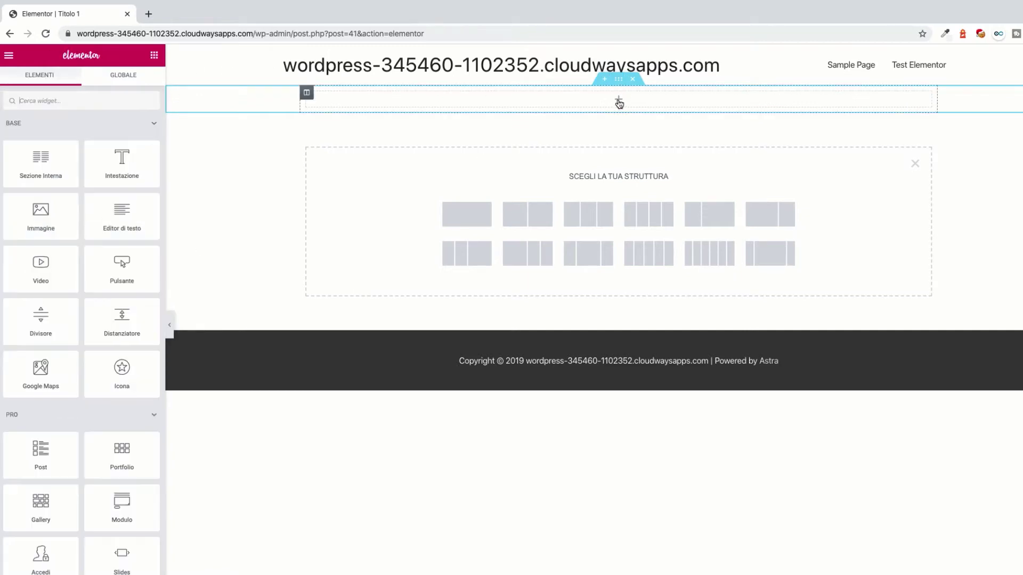
pyautogui.moveTo(104, 161); pyautogui.dragTo(473, 101)
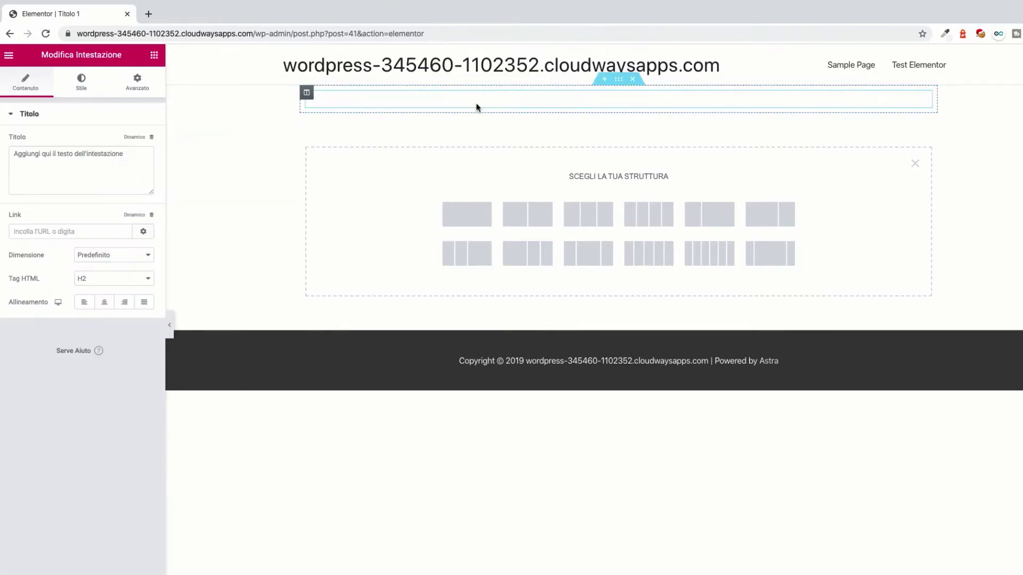
pyautogui.rightClick(925, 98)
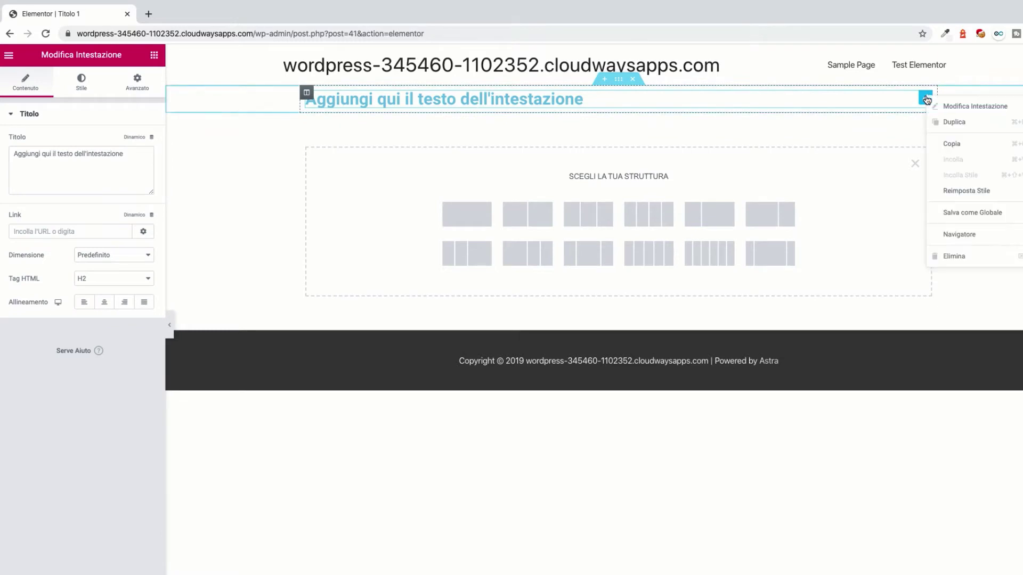
pyautogui.click(949, 257)
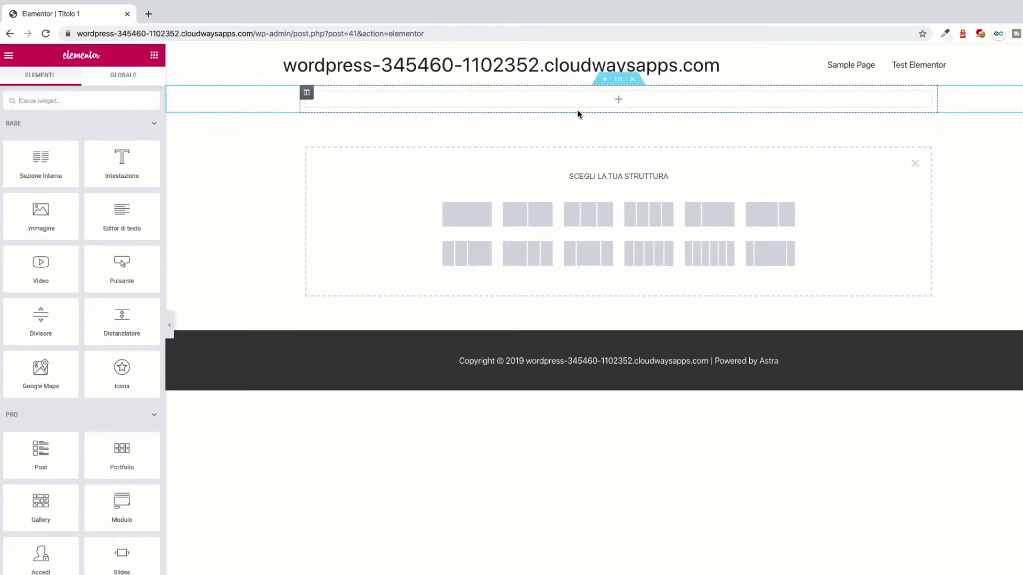
# Step: Try stretching the section across the page, preview the page without the editing panel, and turn the stretching off again
pyautogui.click(619, 81)
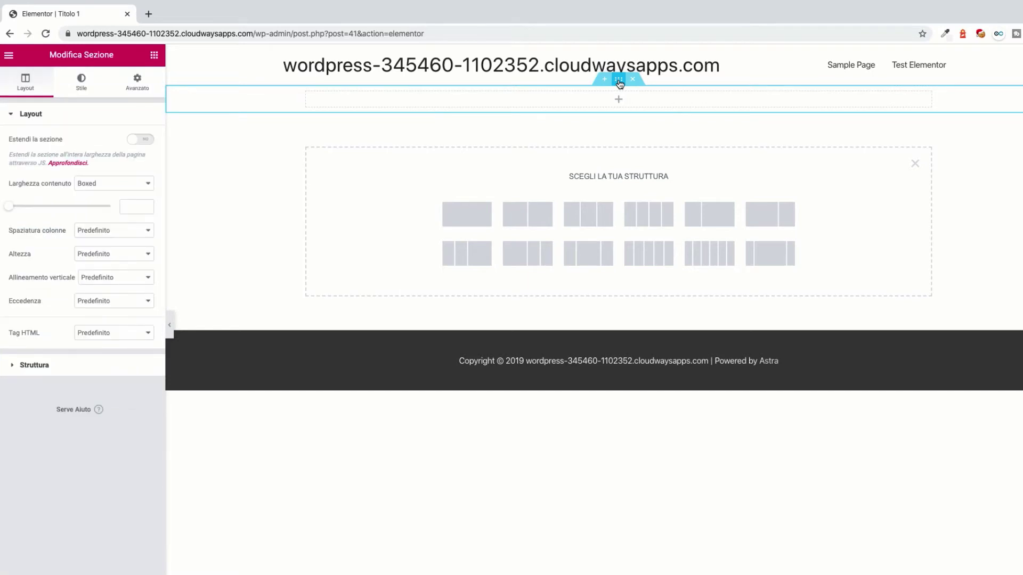
pyautogui.rightClick(619, 84)
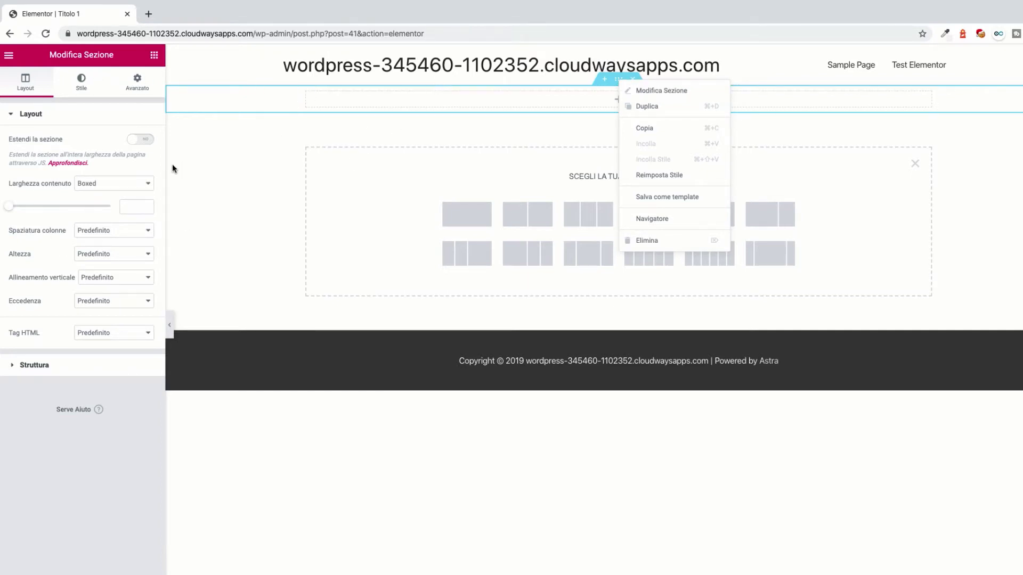
pyautogui.click(195, 158)
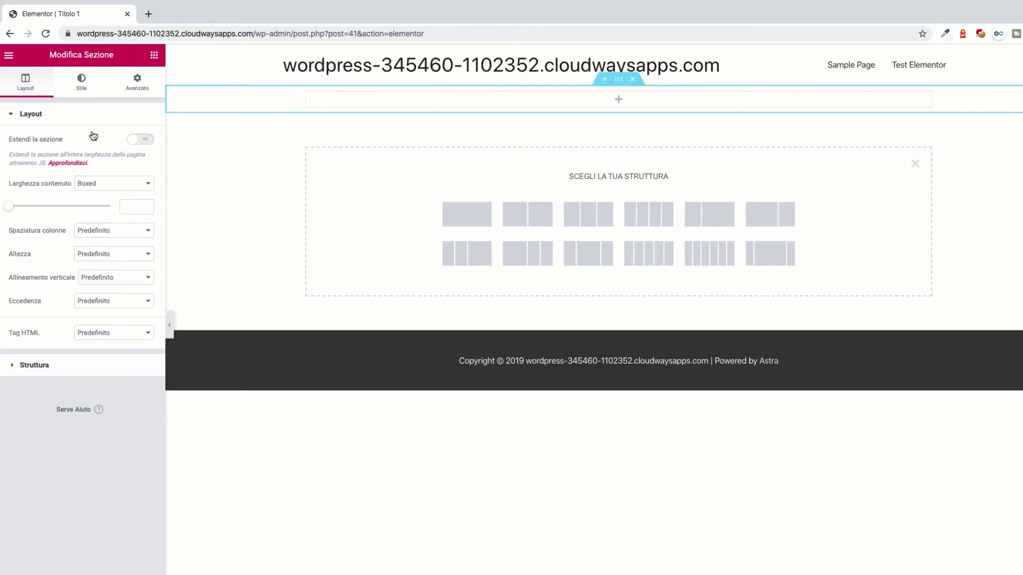
pyautogui.click(136, 140)
pyautogui.click(170, 325)
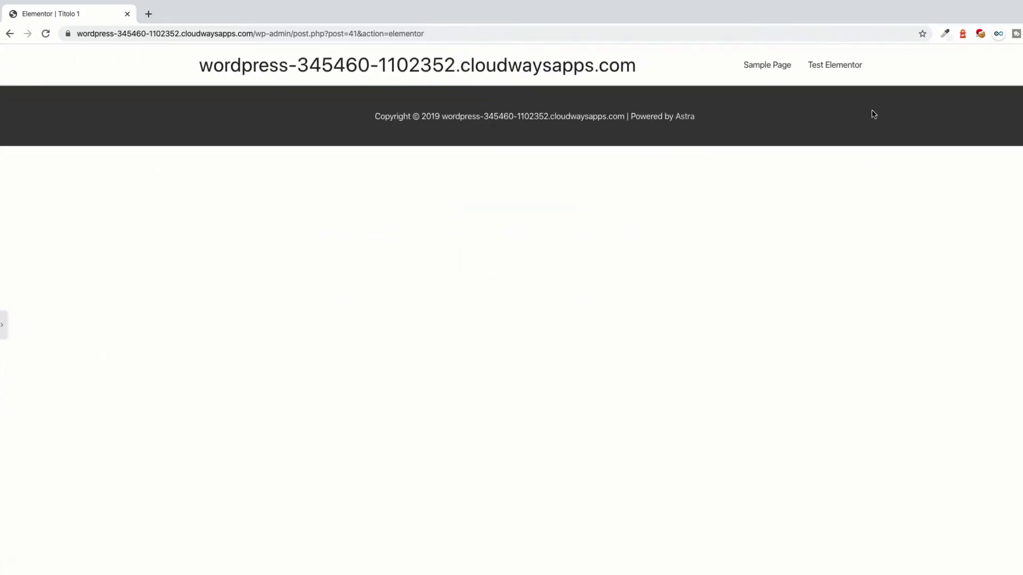
pyautogui.click(2, 324)
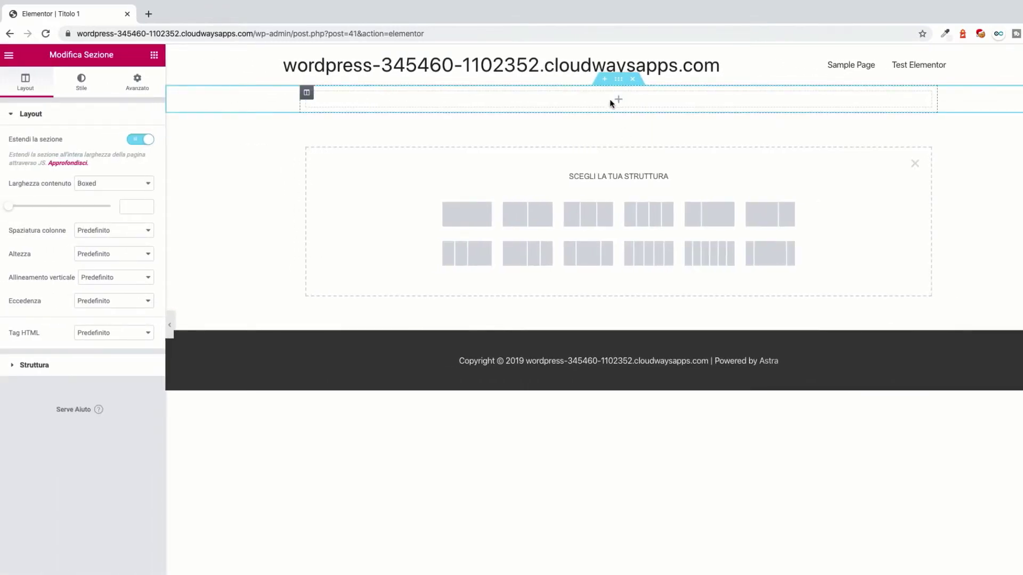
pyautogui.click(136, 141)
# Step: Try the full-width option (Larghezza piena) for the section's content width and return it to Boxed
pyautogui.click(119, 185)
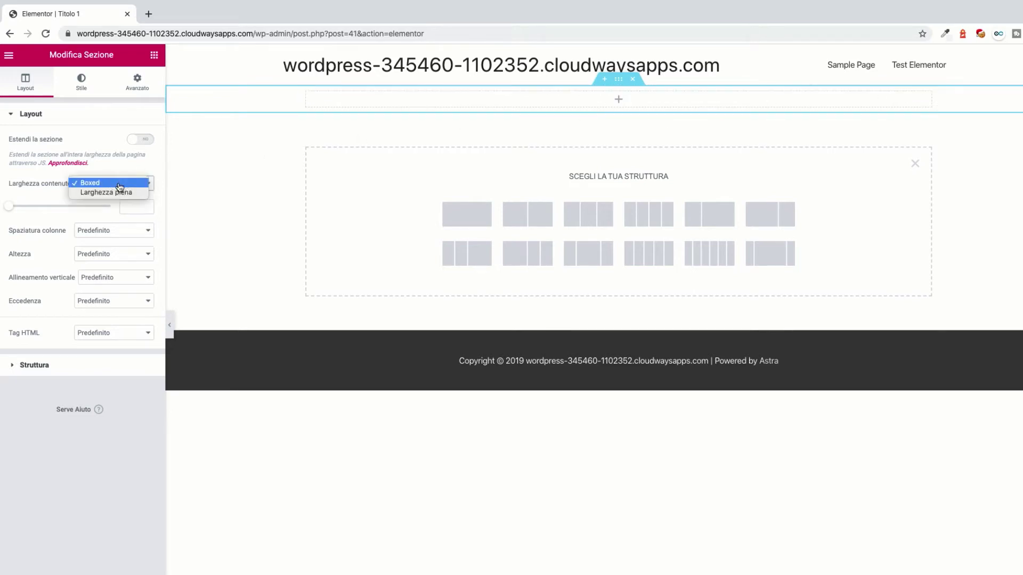
pyautogui.click(118, 193)
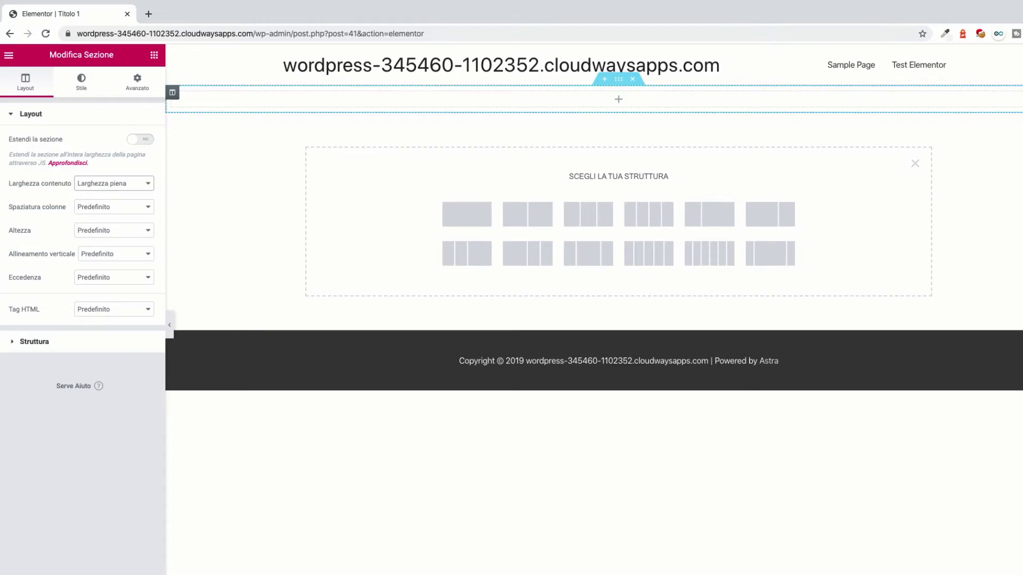
pyautogui.moveTo(172, 94)
pyautogui.click(139, 184)
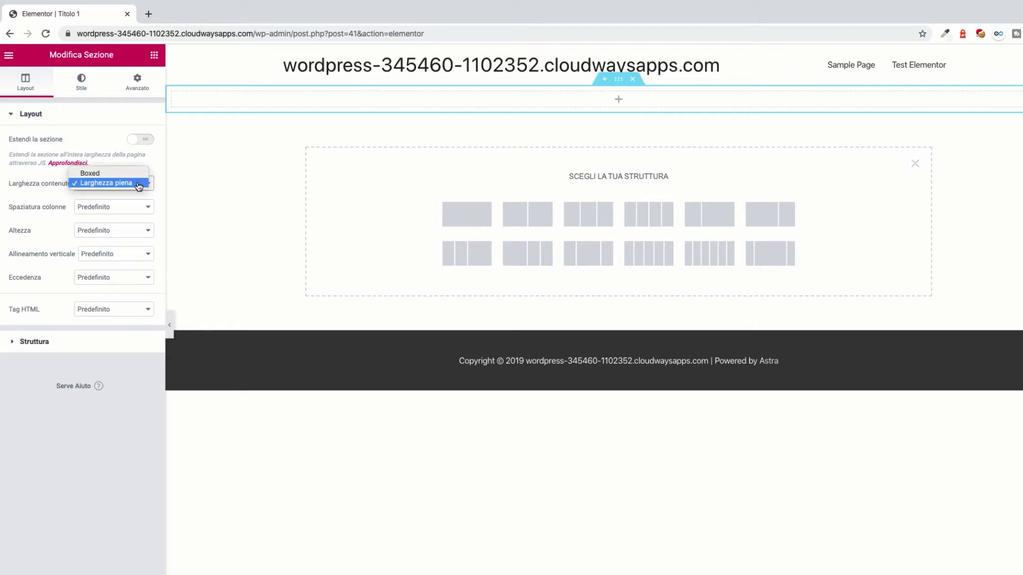
pyautogui.click(128, 171)
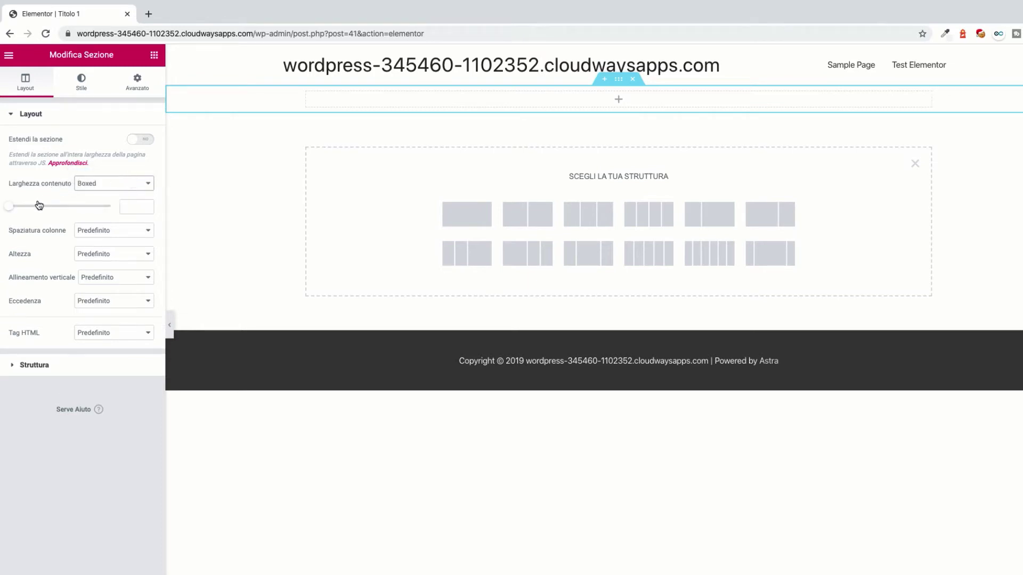
# Step: Set the section's boxed content width to 1260 and clear the value again
pyautogui.moveTo(12, 209); pyautogui.dragTo(83, 208)
pyautogui.click(148, 210)
pyautogui.click(147, 210)
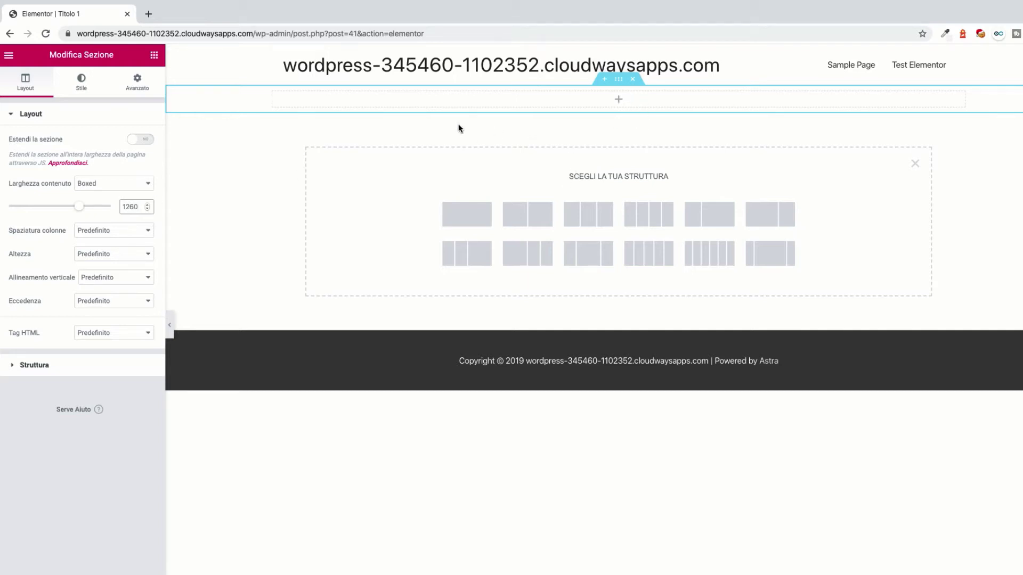
pyautogui.press('BackSpace')
pyautogui.press('BackSpace')
pyautogui.press('BackSpace')
pyautogui.press('BackSpace')
# Step: Switch the section's content width to Larghezza piena once more for comparison and restore Boxed
pyautogui.click(114, 183)
pyautogui.click(107, 195)
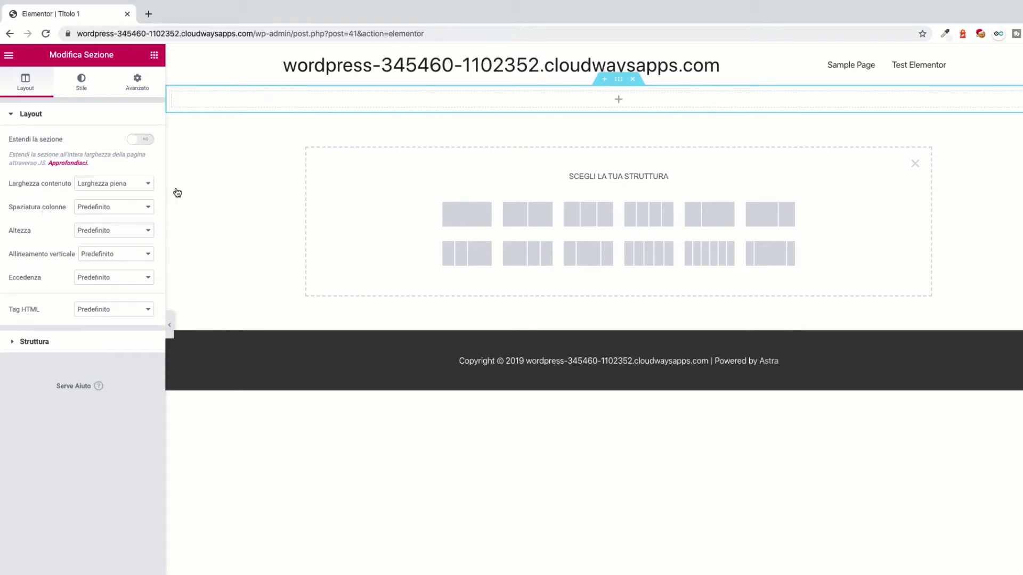
pyautogui.click(126, 183)
pyautogui.click(125, 184)
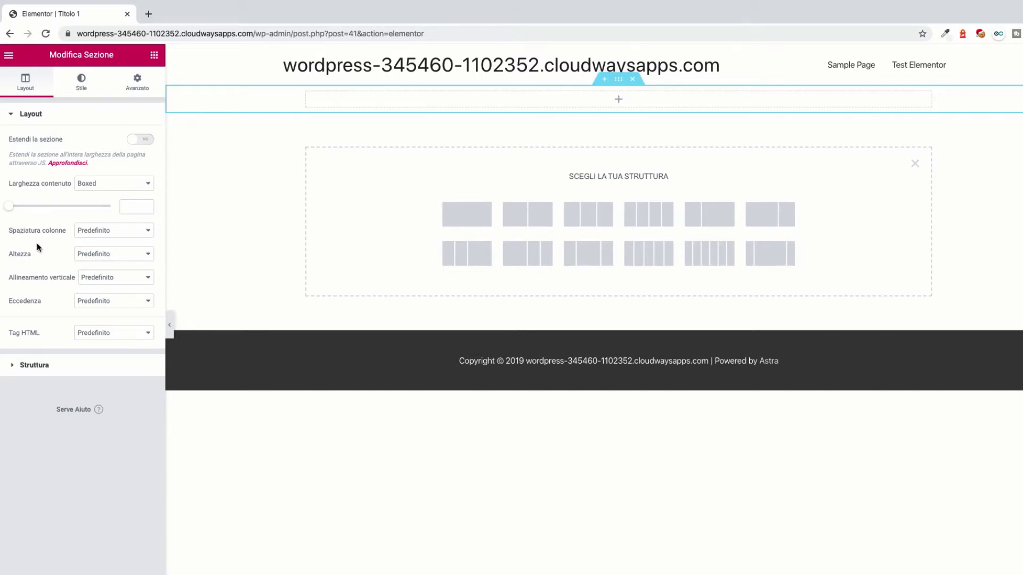
# Step: Check the section's column spacing options and try the full-screen height (Pieno schermo) on the section
pyautogui.click(116, 232)
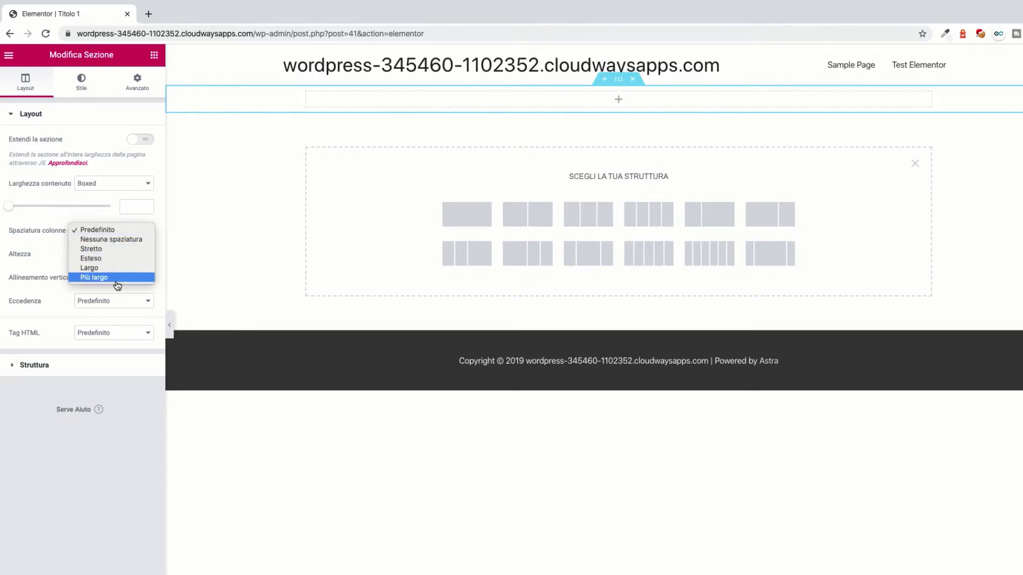
pyautogui.click(334, 107)
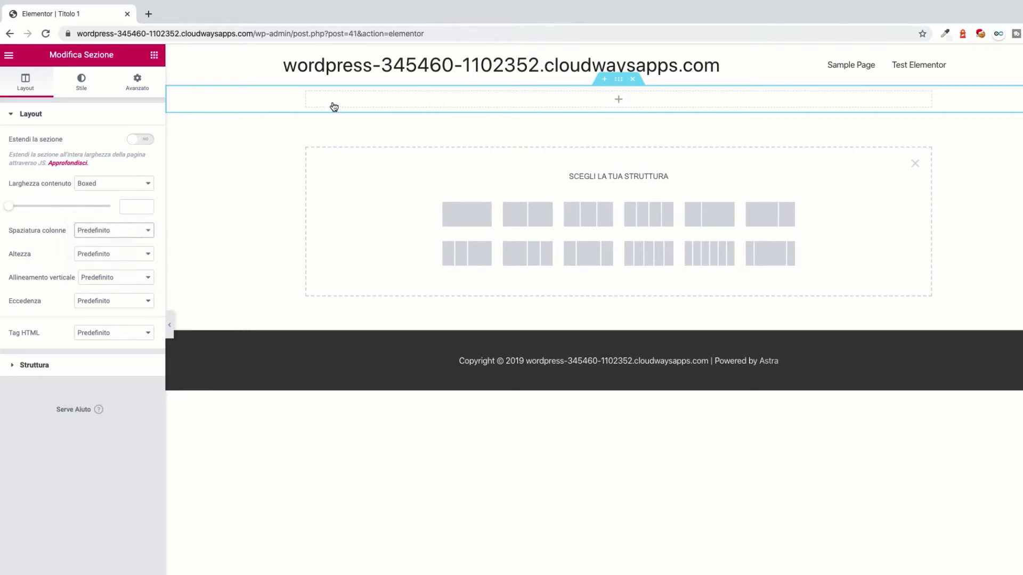
pyautogui.click(110, 254)
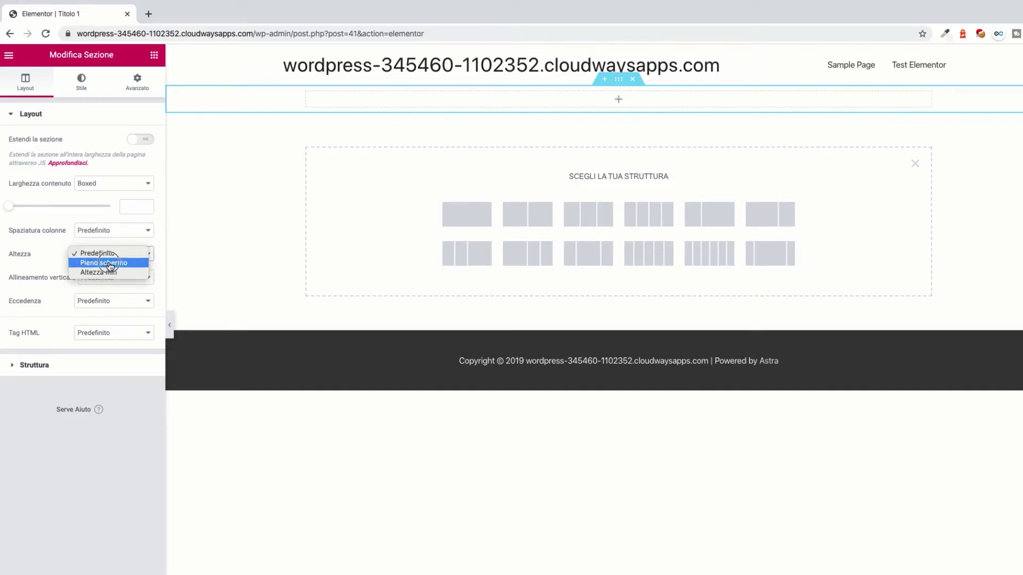
pyautogui.click(110, 265)
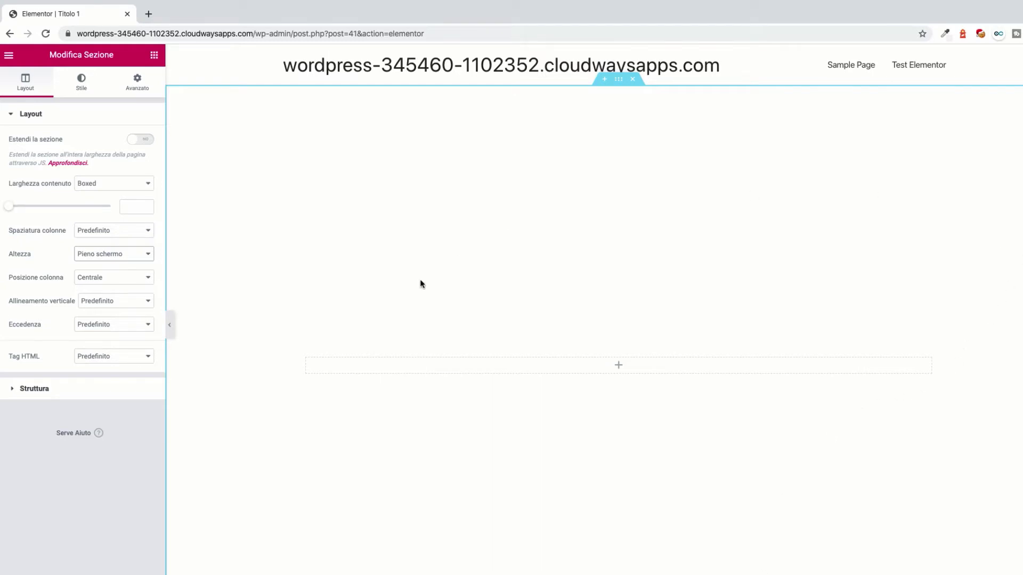
# Step: Try a minimum height (Altezza min) of 535 for the section and restore the height to Predefinito
pyautogui.click(140, 255)
pyautogui.click(134, 262)
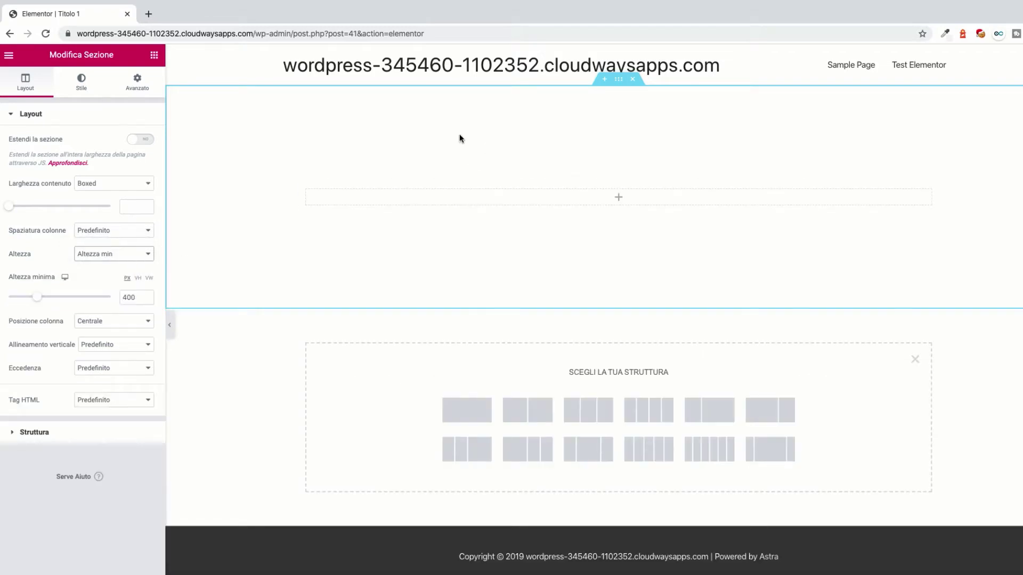
pyautogui.moveTo(37, 296)
pyautogui.mouseDown()
pyautogui.moveTo(59, 296)
pyautogui.moveTo(27, 297)
pyautogui.moveTo(48, 297)
pyautogui.mouseUp()
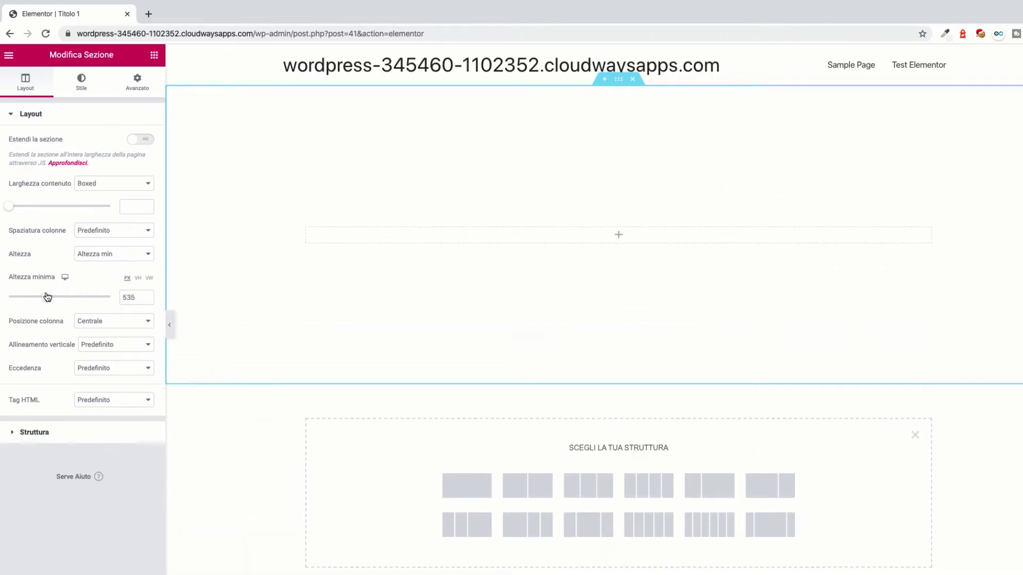
pyautogui.hotkey('ctrl', 'z')
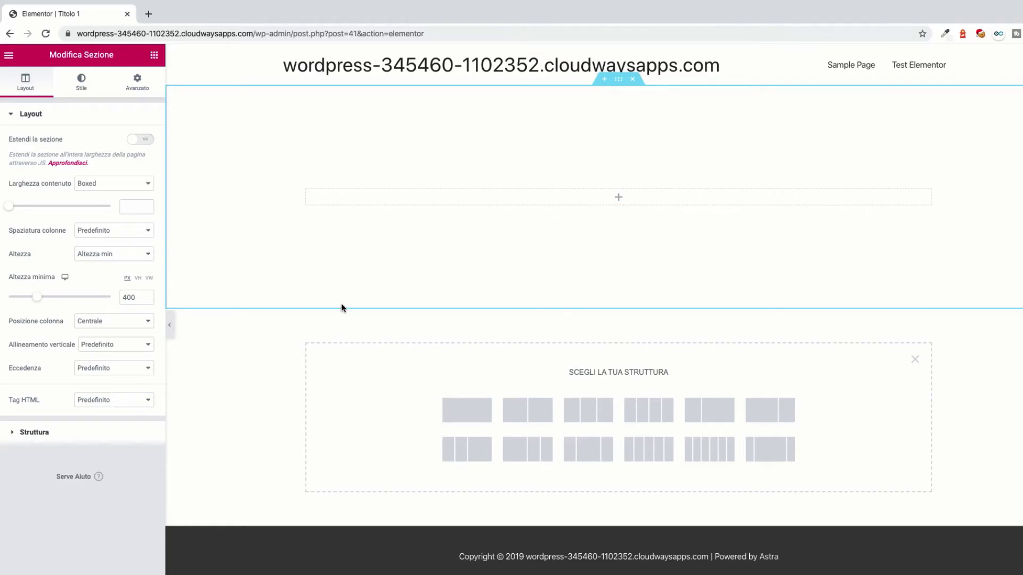
pyautogui.click(110, 255)
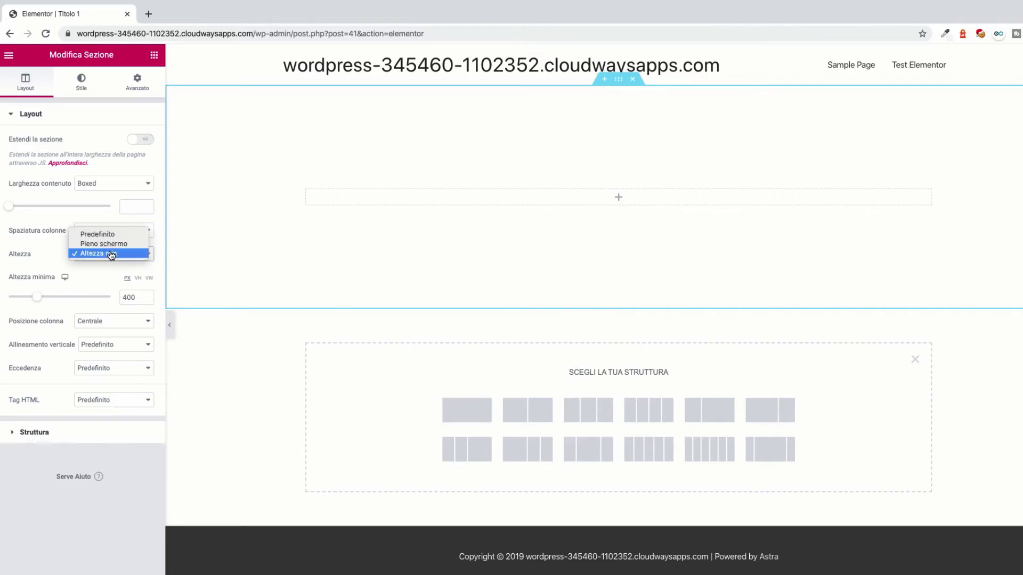
pyautogui.click(113, 237)
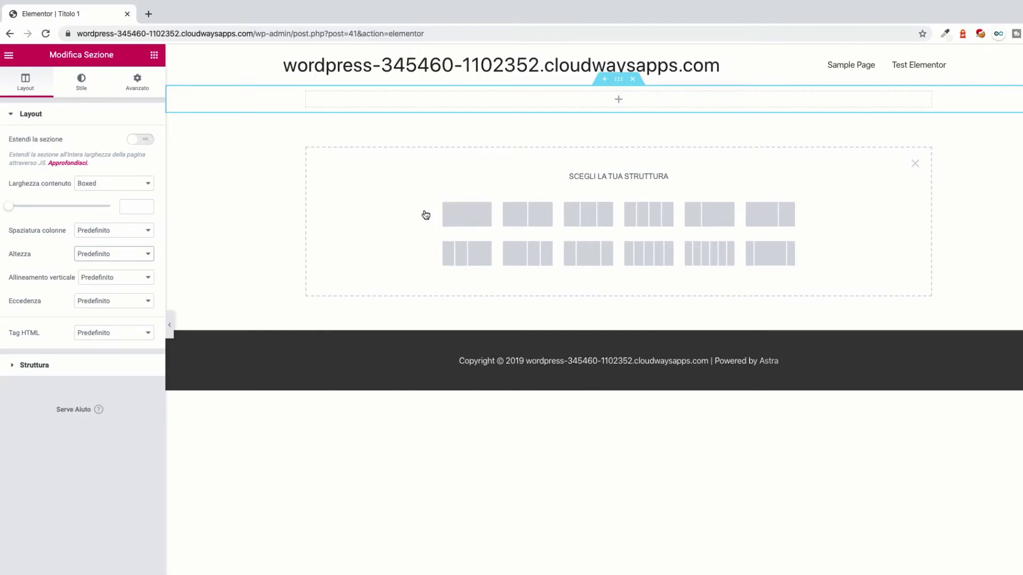
# Step: Check the section's vertical alignment options and add a heading widget to its empty column
pyautogui.click(96, 280)
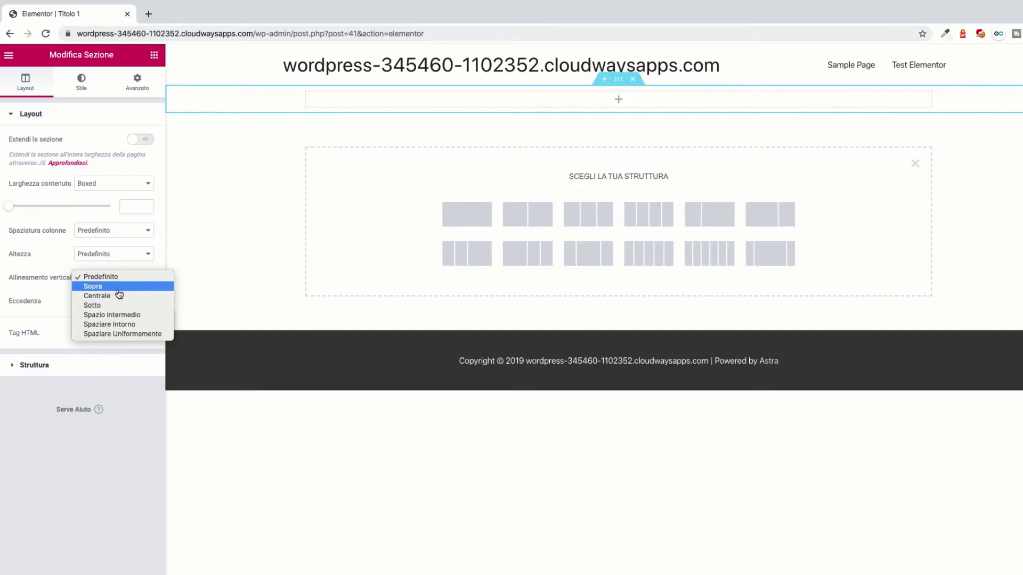
pyautogui.click(610, 107)
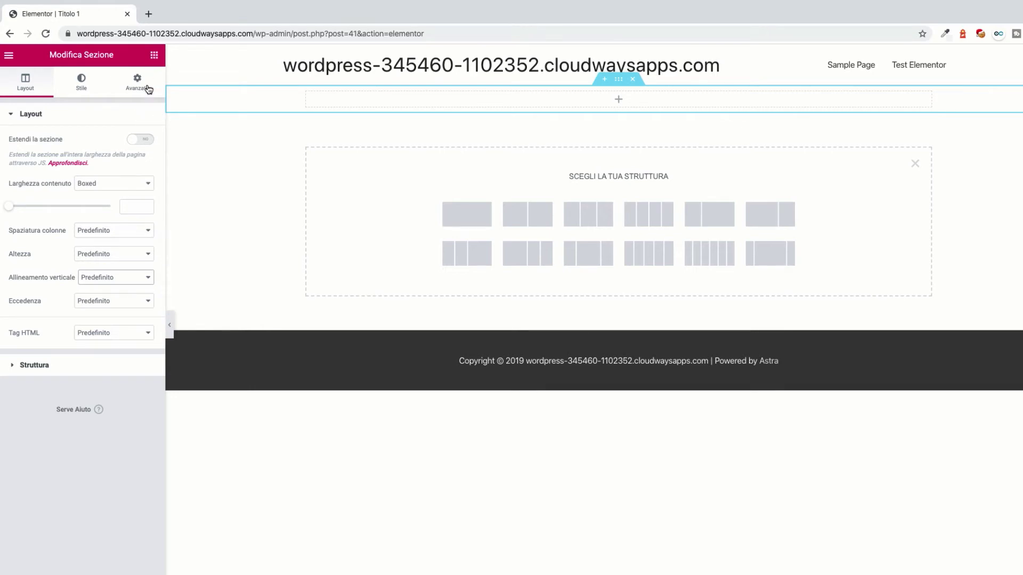
pyautogui.click(153, 57)
pyautogui.moveTo(121, 159); pyautogui.dragTo(429, 109)
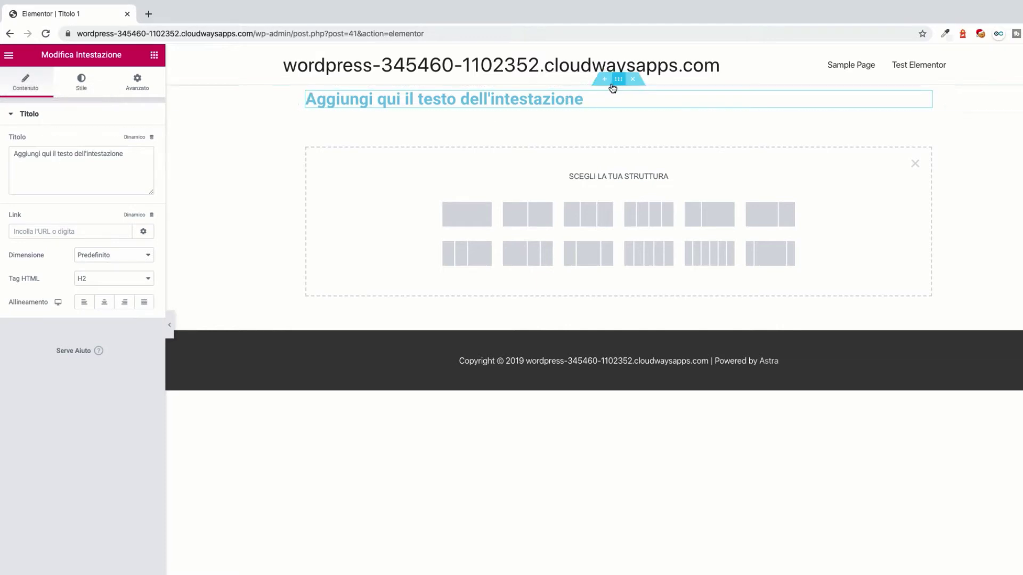
# Step: Set the height of the section containing the heading to Pieno schermo
pyautogui.click(617, 81)
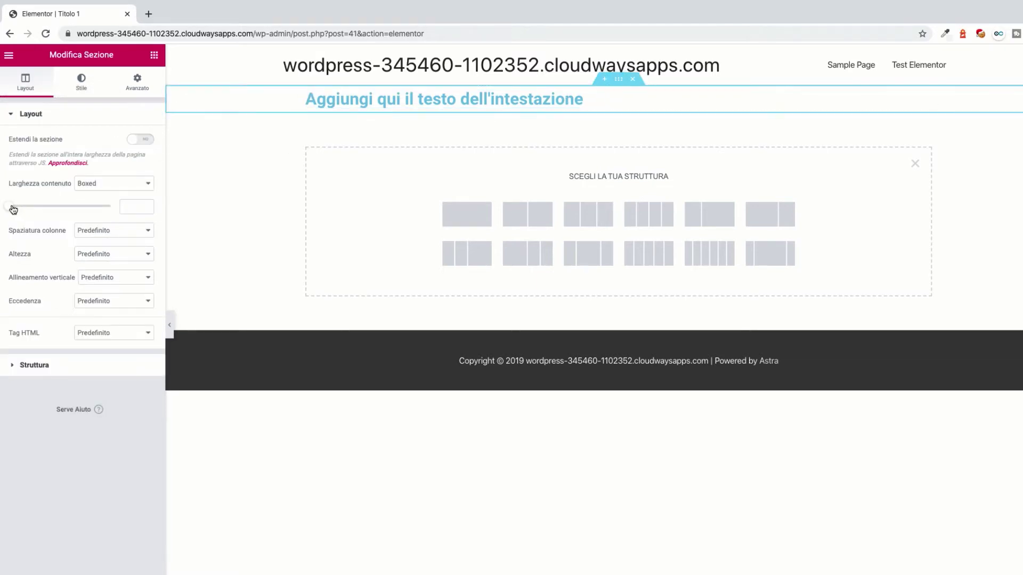
pyautogui.click(107, 256)
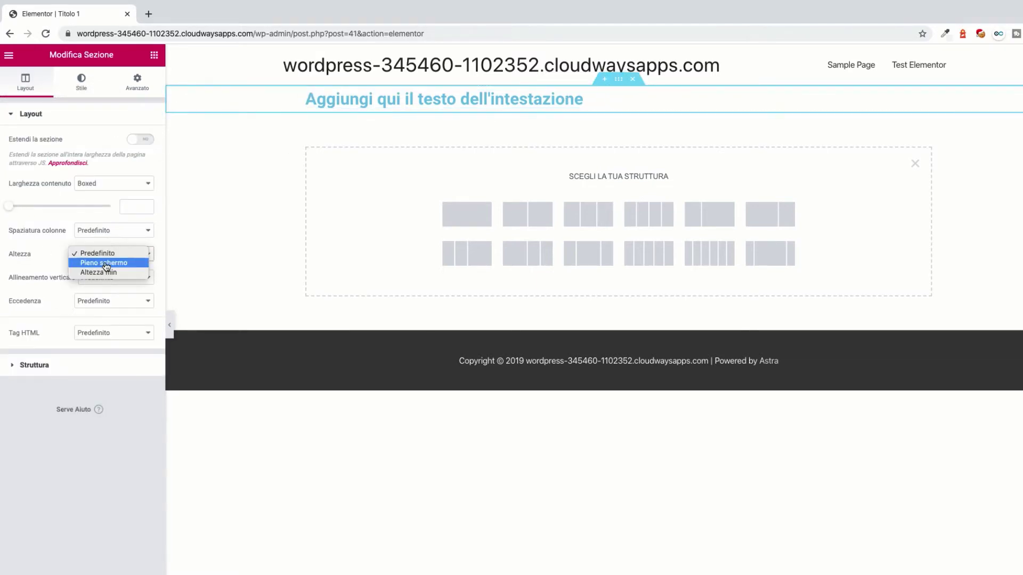
pyautogui.click(106, 263)
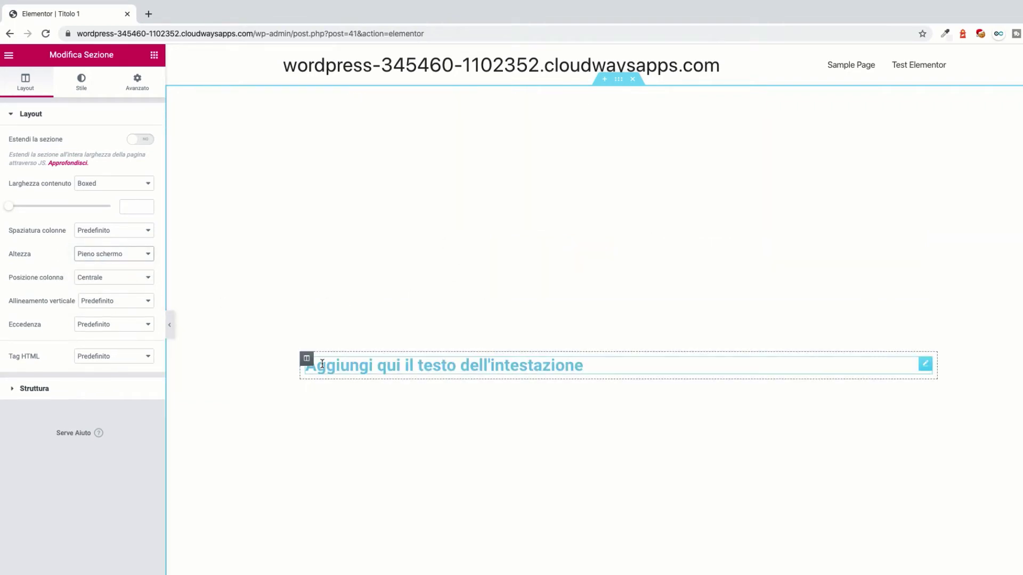
# Step: Try the column positions Estendi and Sopra for the section and return to Centrale
pyautogui.click(107, 276)
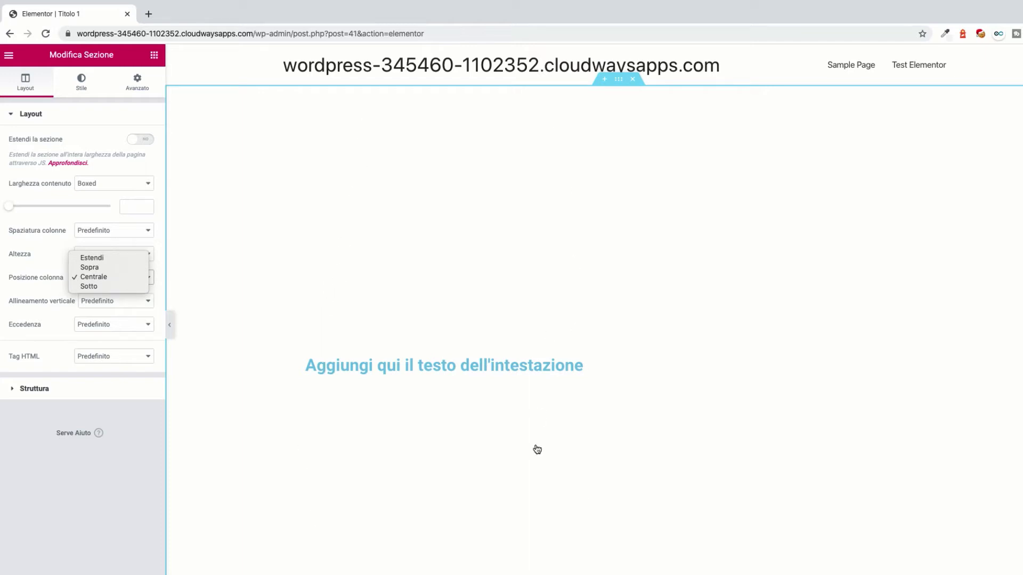
pyautogui.click(68, 319)
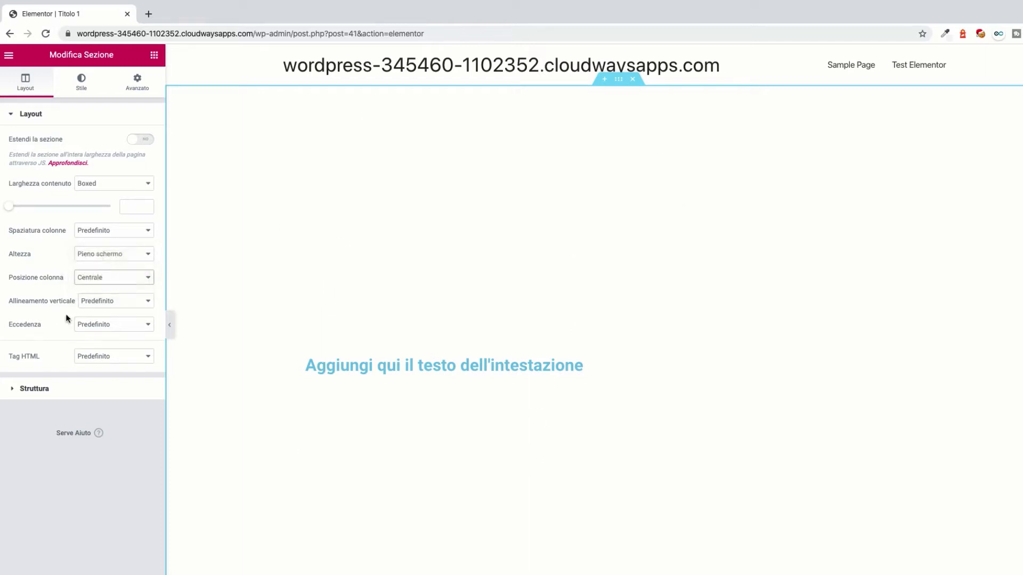
pyautogui.click(145, 281)
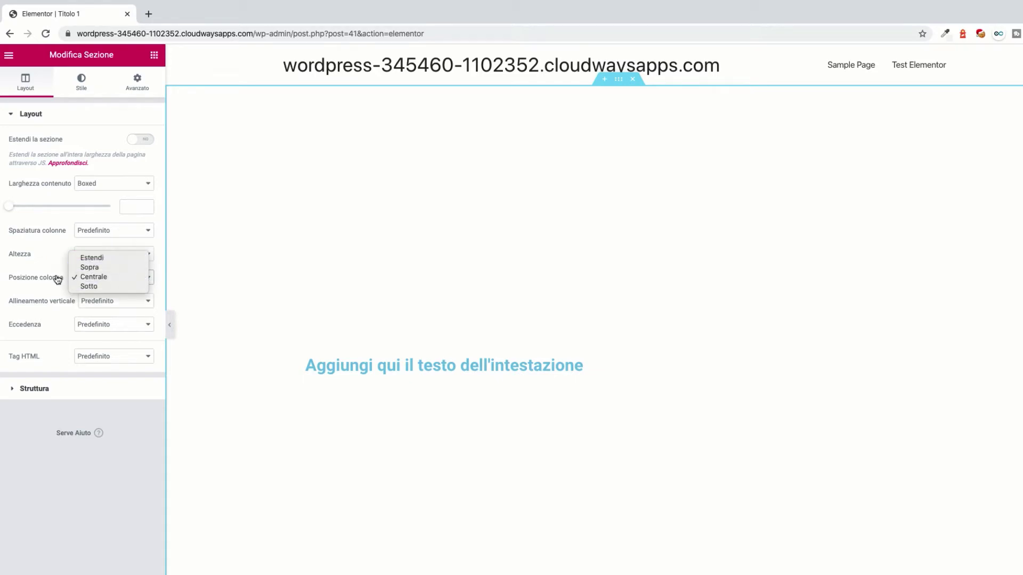
pyautogui.click(102, 258)
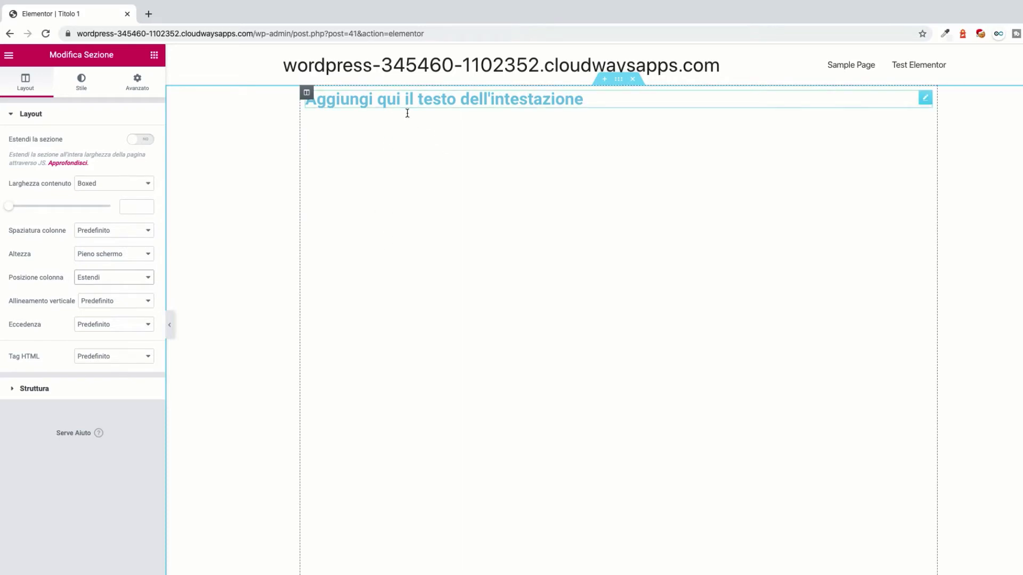
pyautogui.click(113, 278)
pyautogui.click(113, 287)
pyautogui.click(114, 278)
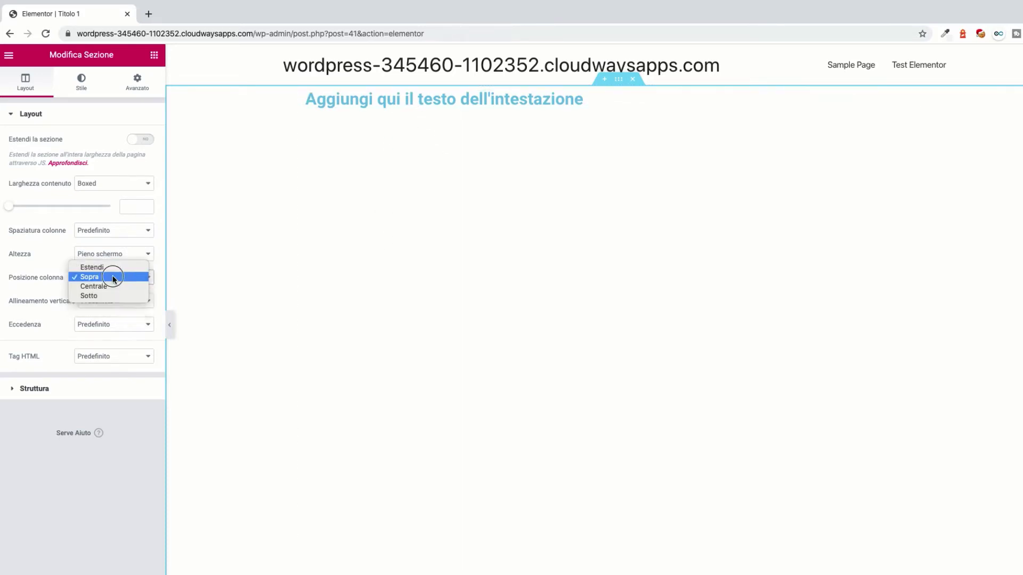
pyautogui.click(107, 287)
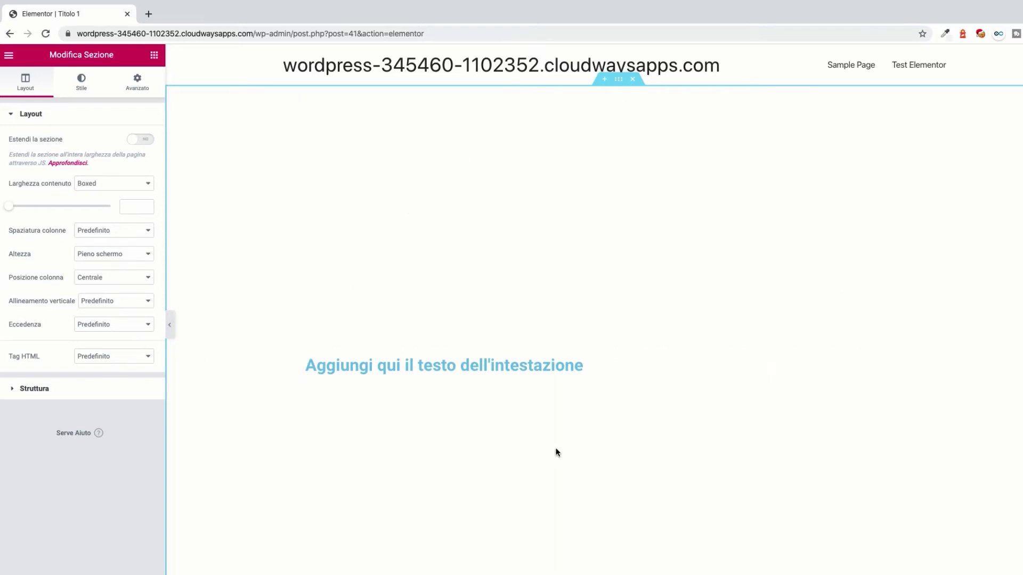
# Step: Try the section's overflow (Eccedenza) as Nascosto twice, restoring Predefinito each time
pyautogui.click(93, 325)
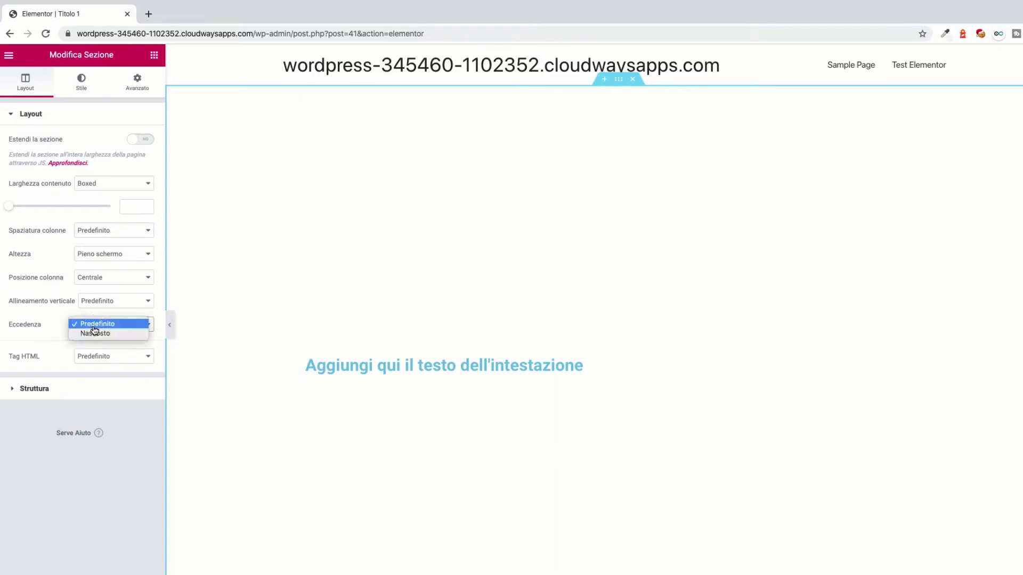
pyautogui.click(94, 335)
pyautogui.click(105, 325)
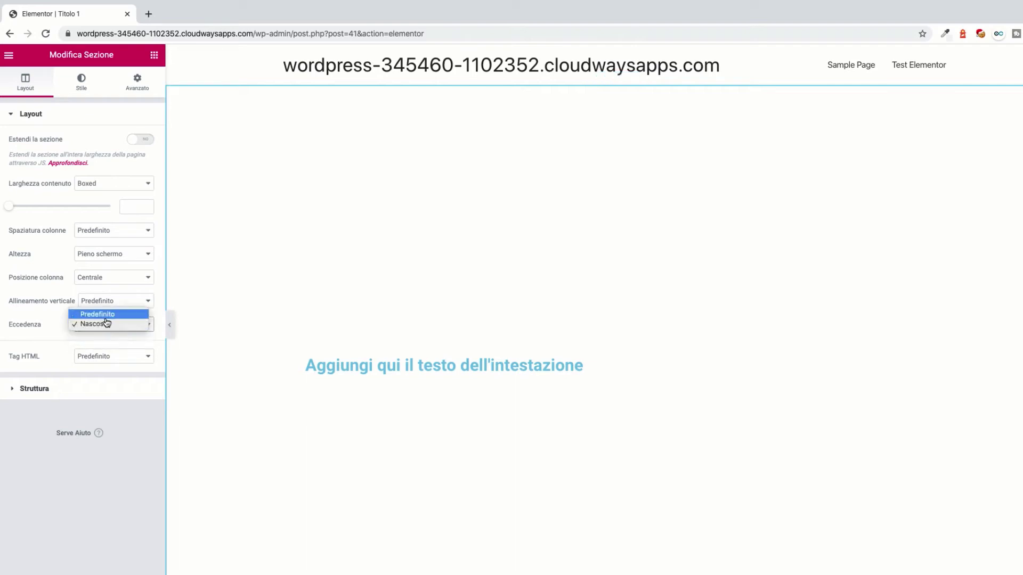
pyautogui.click(107, 317)
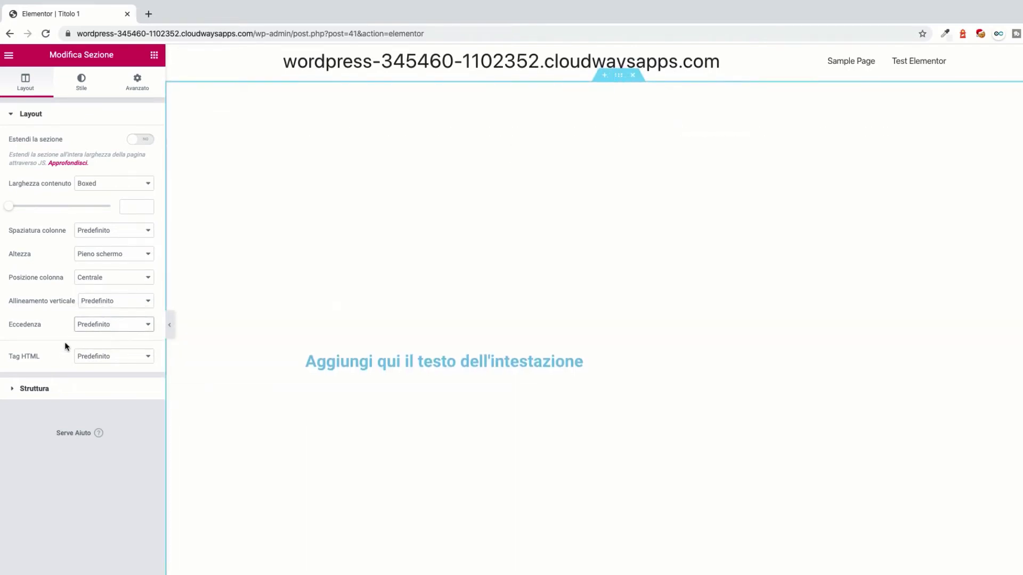
pyautogui.click(117, 329)
pyautogui.click(108, 334)
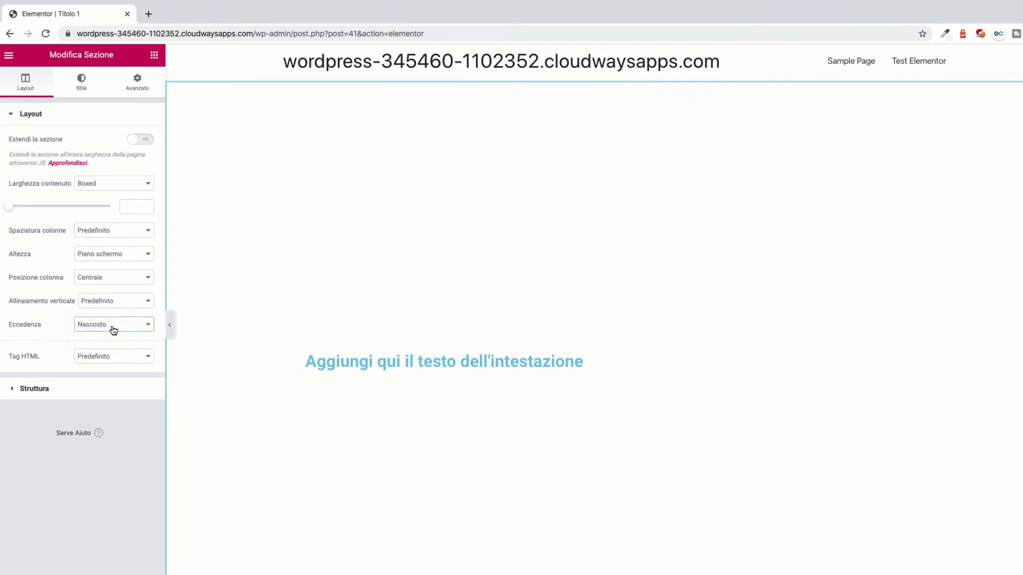
pyautogui.click(112, 329)
pyautogui.click(113, 315)
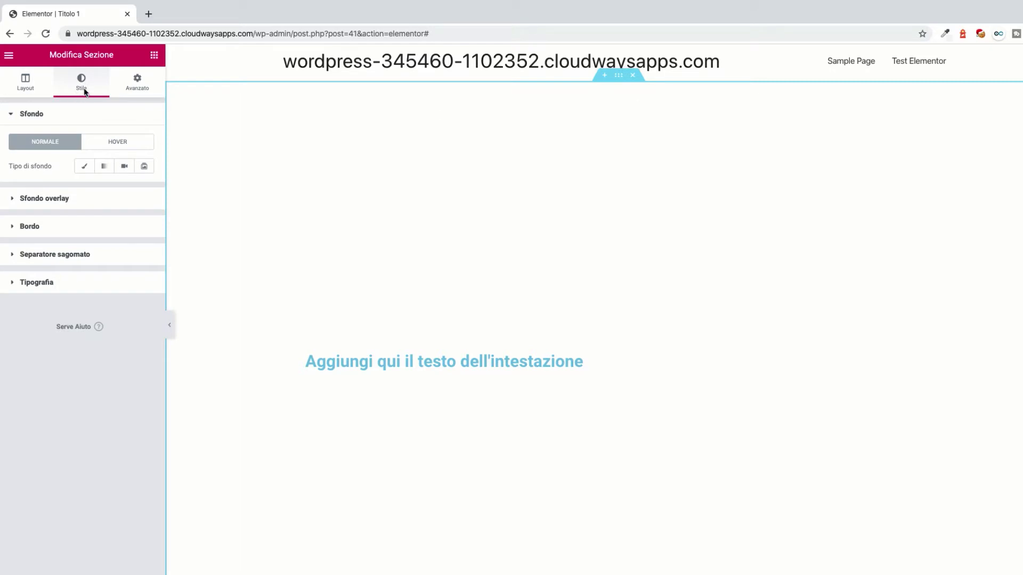
# Step: Give the section a classic background with the blue preset color #4054B2
pyautogui.click(83, 167)
pyautogui.click(130, 194)
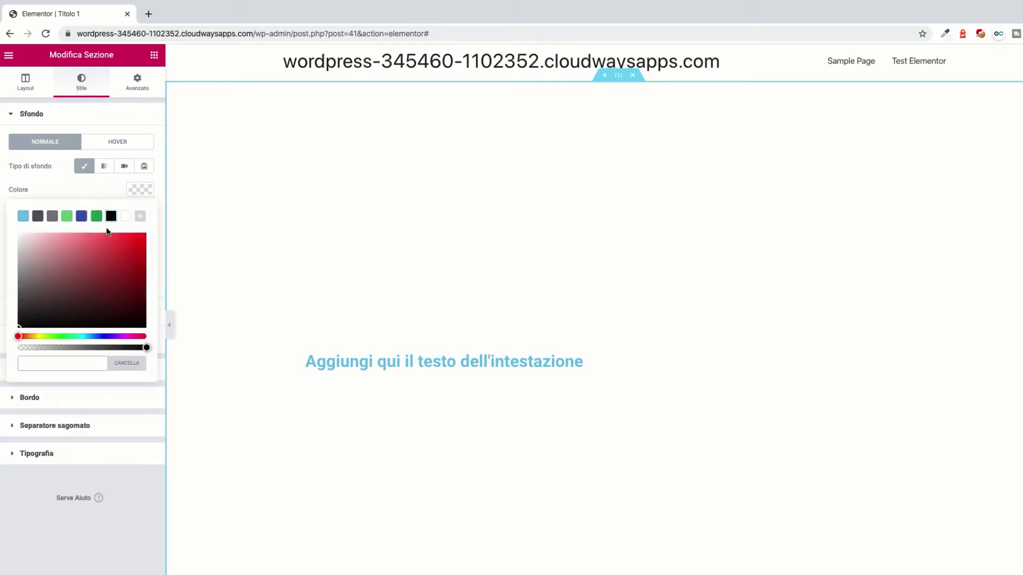
pyautogui.click(82, 219)
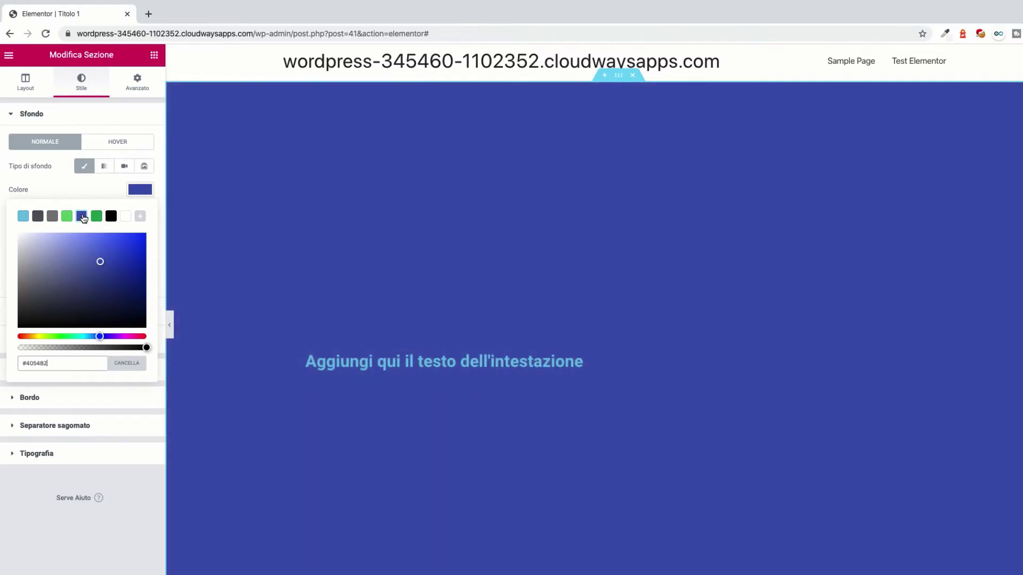
pyautogui.click(92, 187)
# Step: Insert test-sfondo-landing-sfocato.jpg from the media library as the section's background image
pyautogui.click(57, 251)
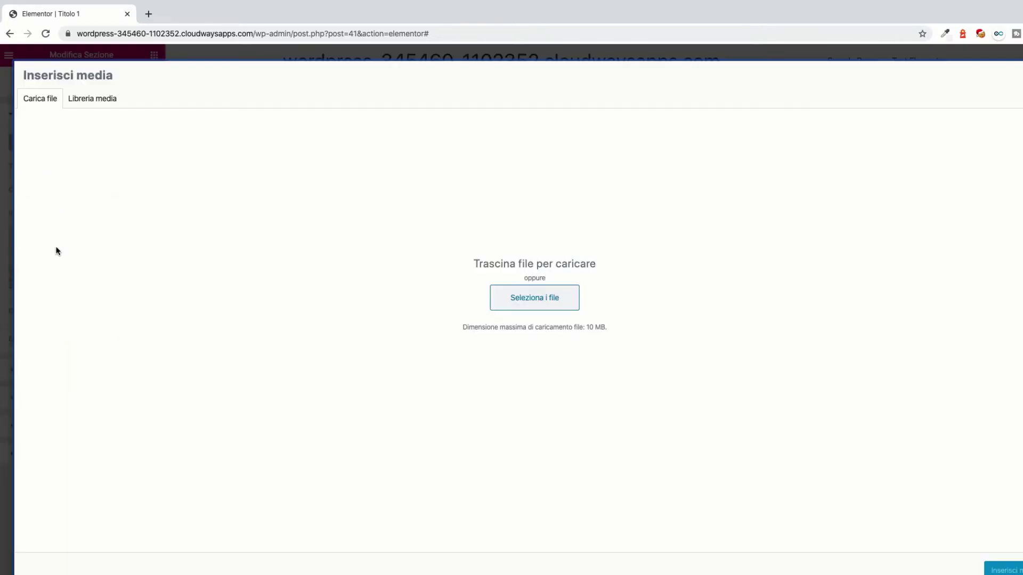
pyautogui.click(88, 98)
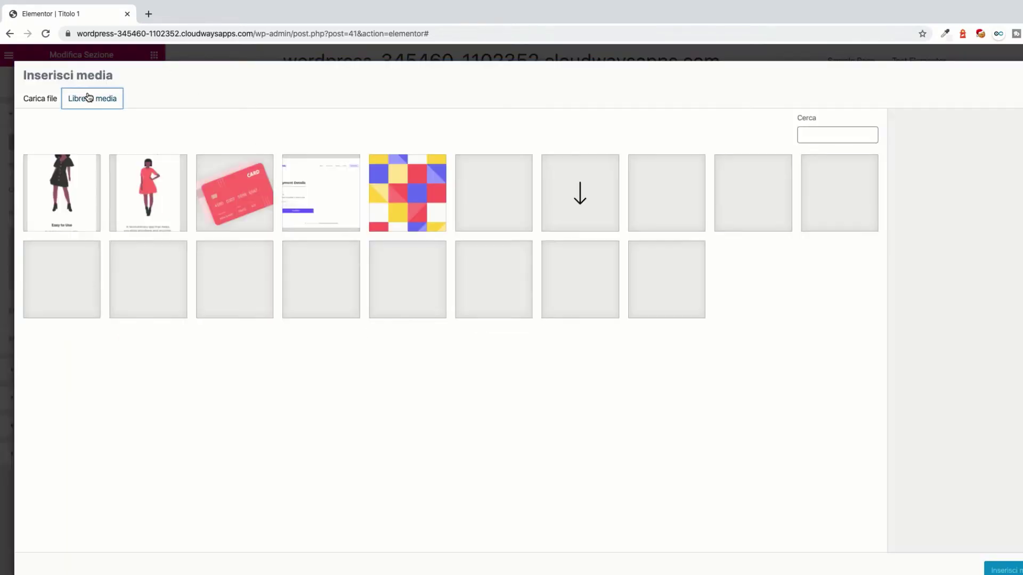
pyautogui.click(157, 281)
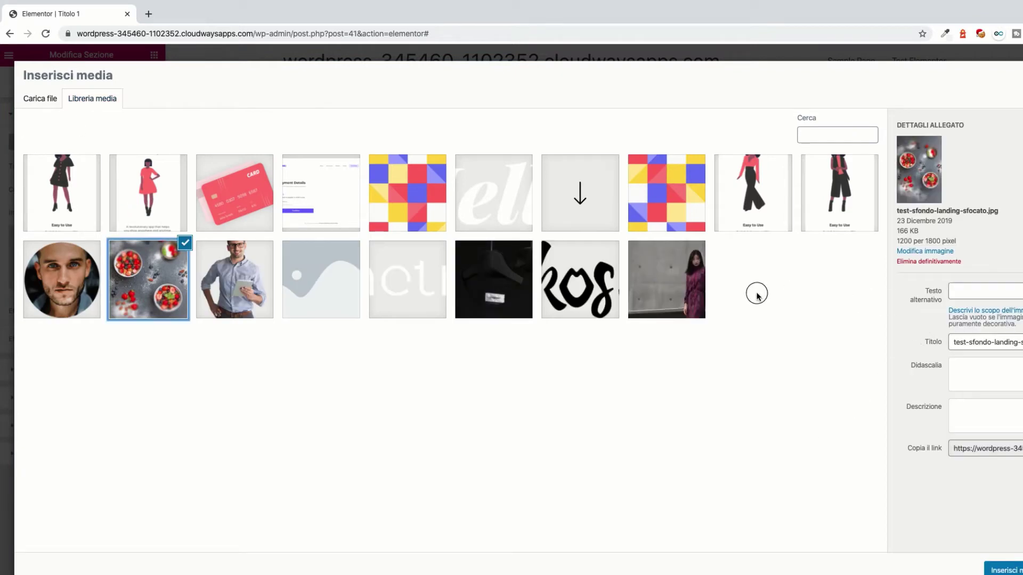
pyautogui.click(1003, 569)
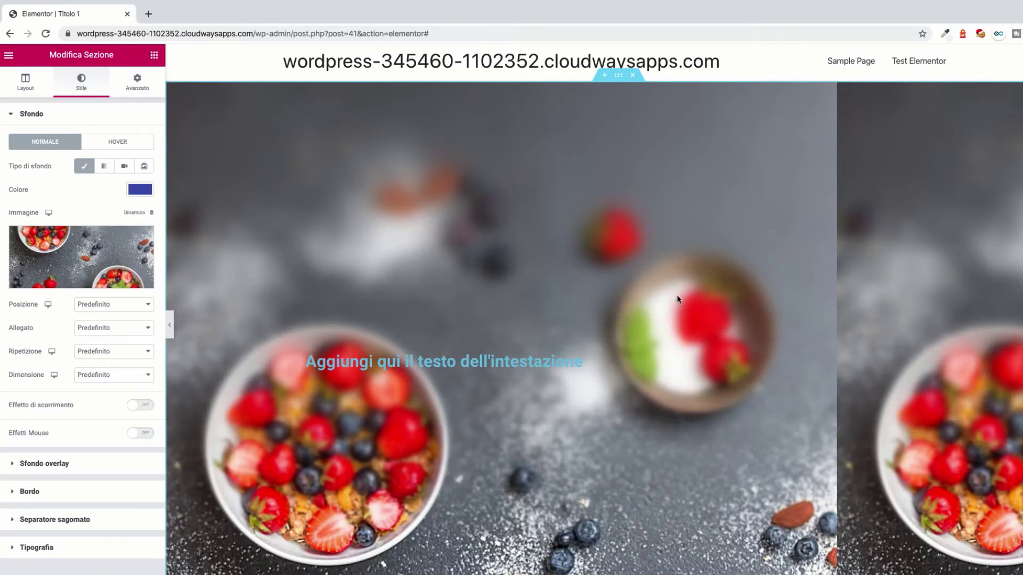
# Step: Set the section background image's position to Centrato
pyautogui.click(95, 310)
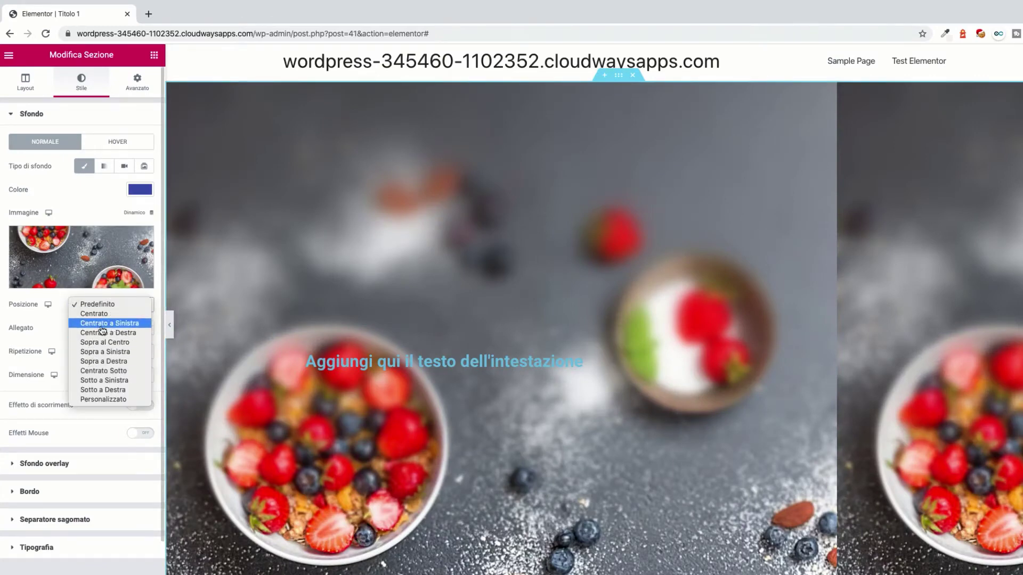
pyautogui.click(106, 306)
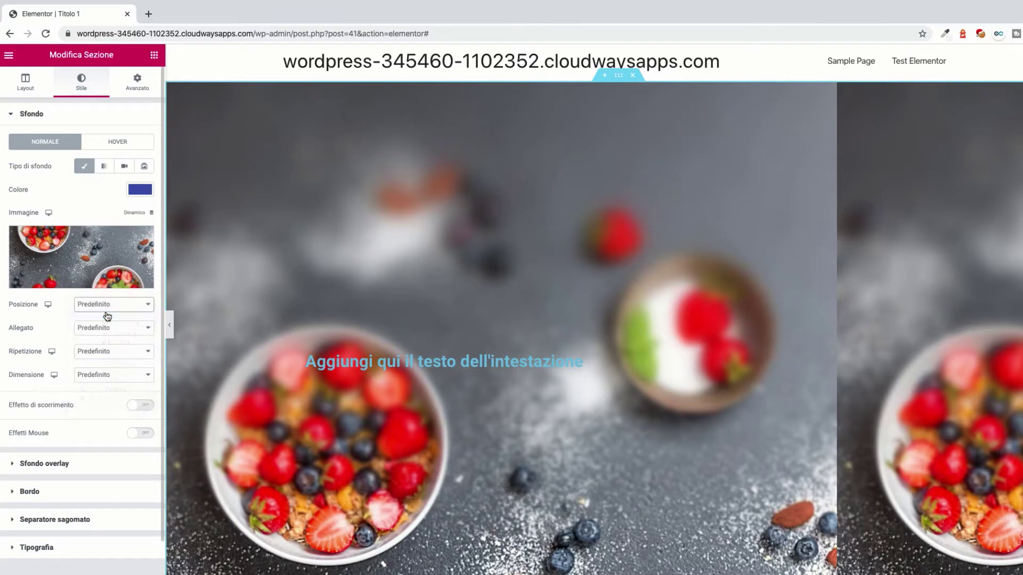
# Step: Try the background image's attachment (Allegato) as Scorrevole and Fisso, check Fisso while scrolling the page, and restore Predefinito
pyautogui.click(105, 333)
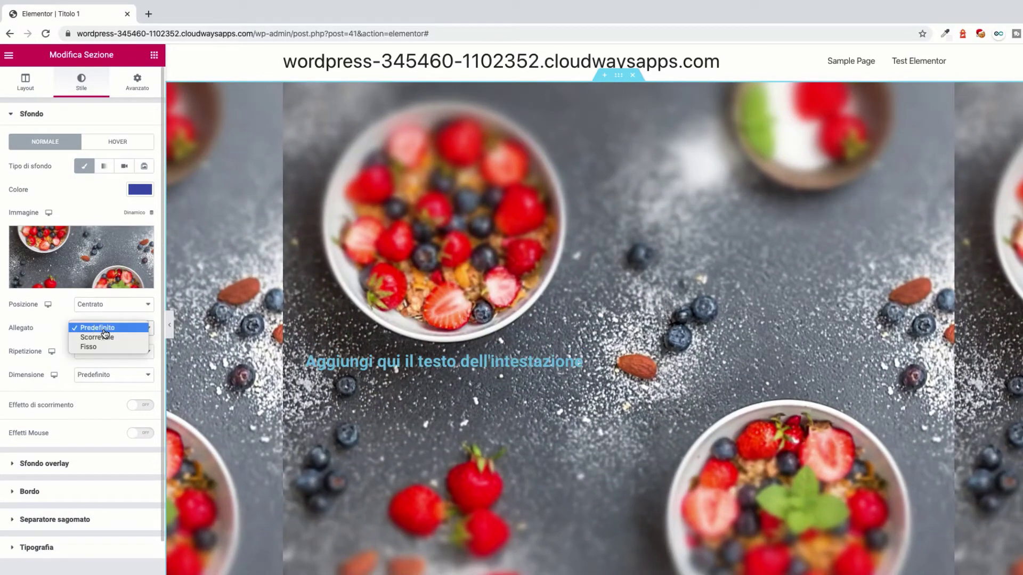
pyautogui.click(104, 336)
pyautogui.click(104, 334)
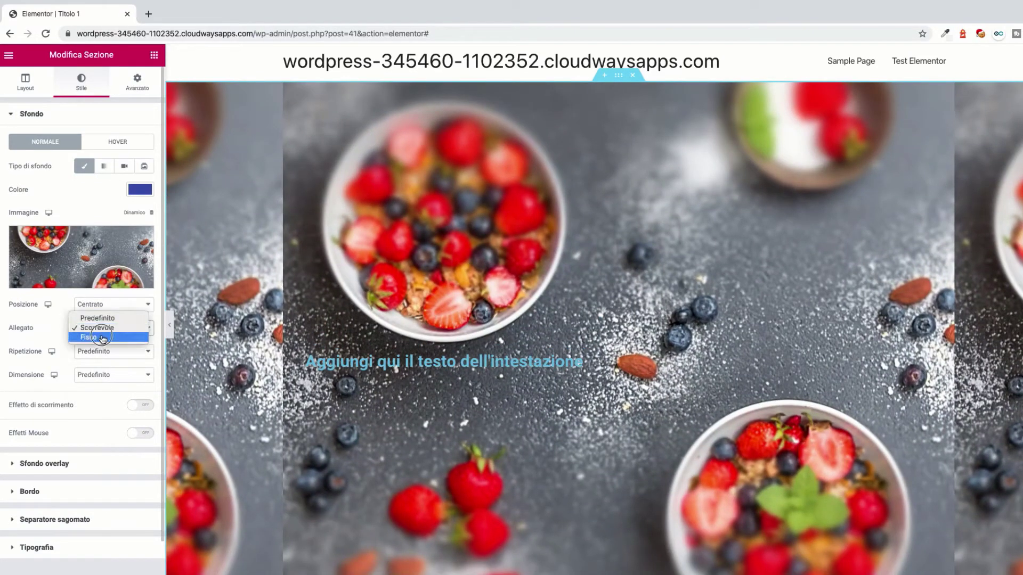
pyautogui.click(103, 338)
pyautogui.scroll(-6, 432, 372)
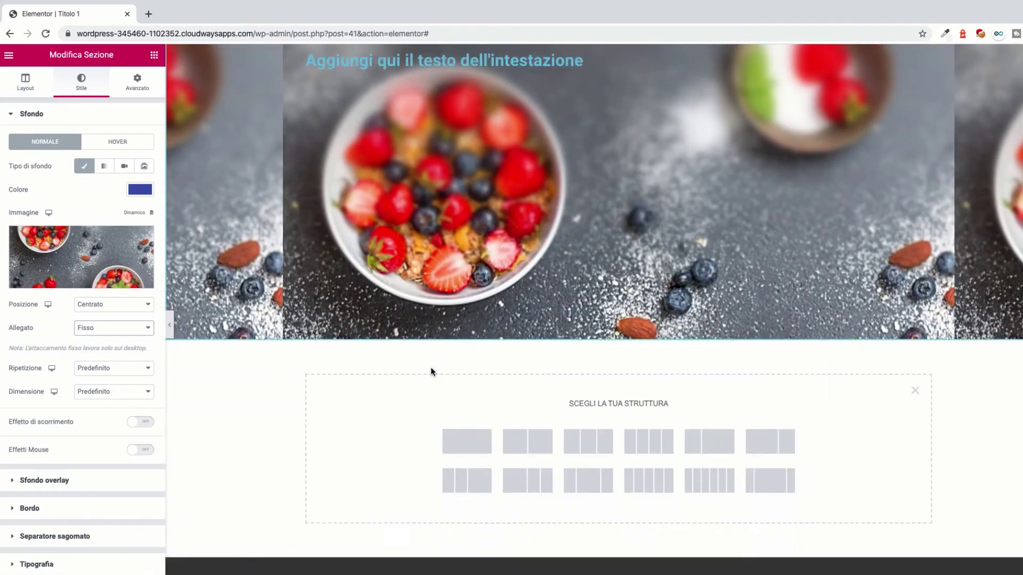
pyautogui.scroll(6, 431, 371)
pyautogui.click(148, 328)
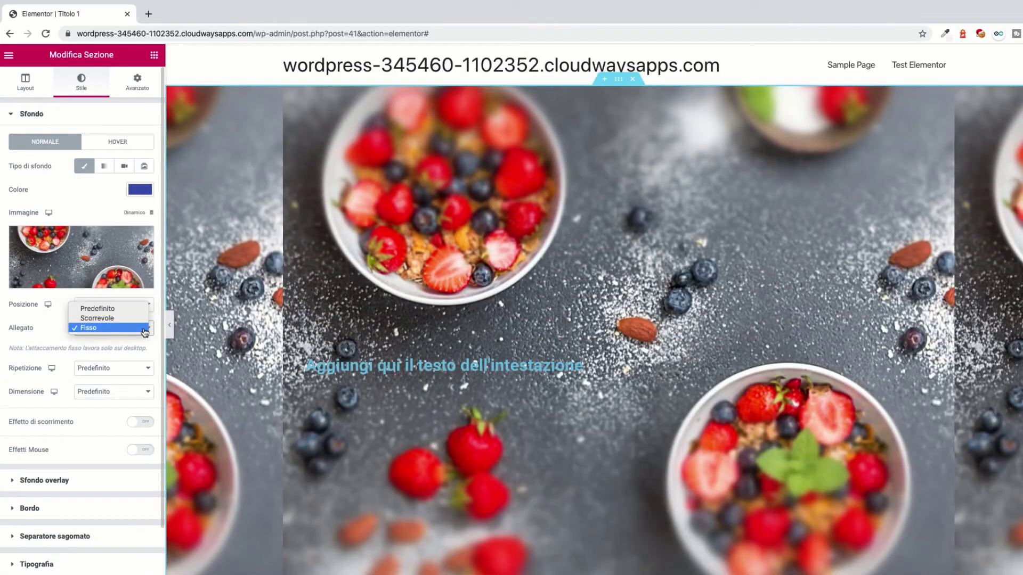
pyautogui.click(110, 310)
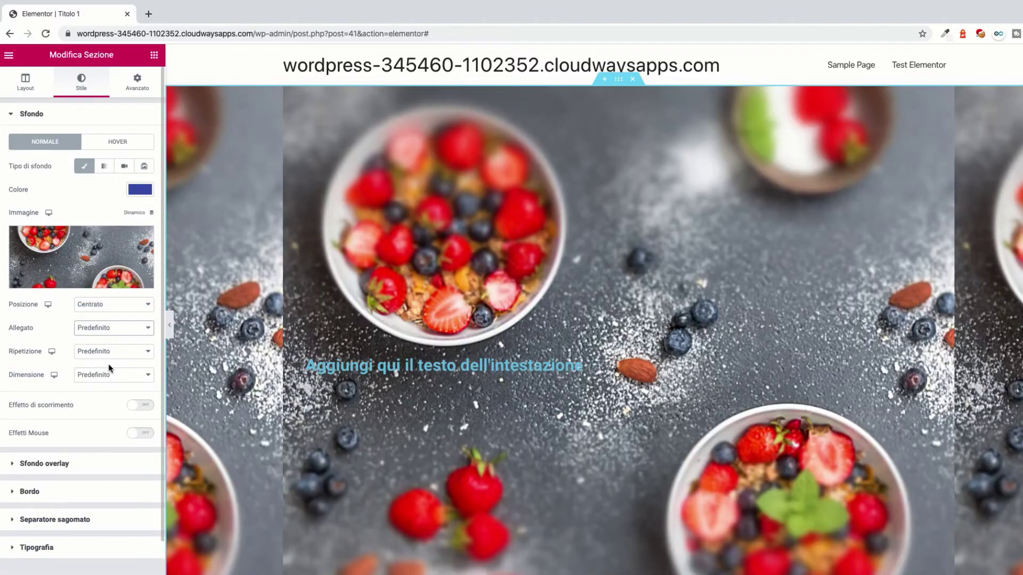
# Step: Set the background image's repetition (Ripetizione) to Non ripetere
pyautogui.click(112, 352)
pyautogui.click(112, 360)
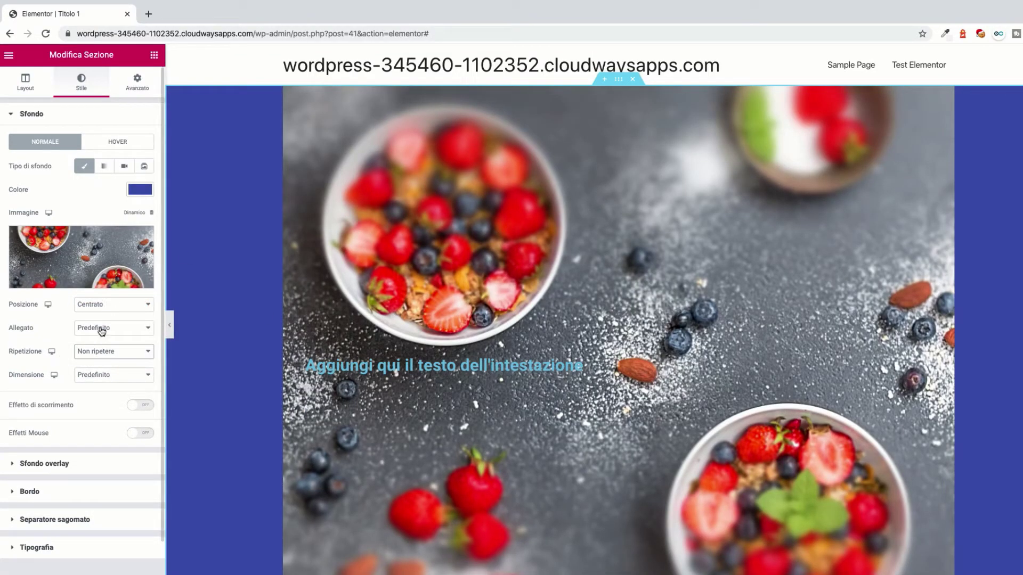
# Step: Try the background image sizes (Dimensione) Automatico, Copertina, Contenitore and Personalizzato
pyautogui.click(91, 379)
pyautogui.click(92, 376)
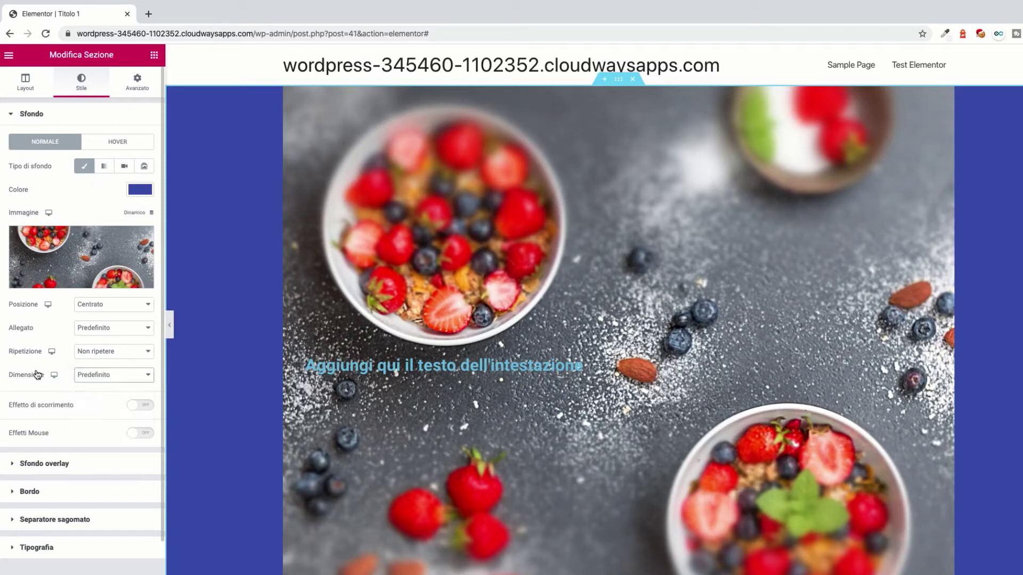
pyautogui.click(95, 376)
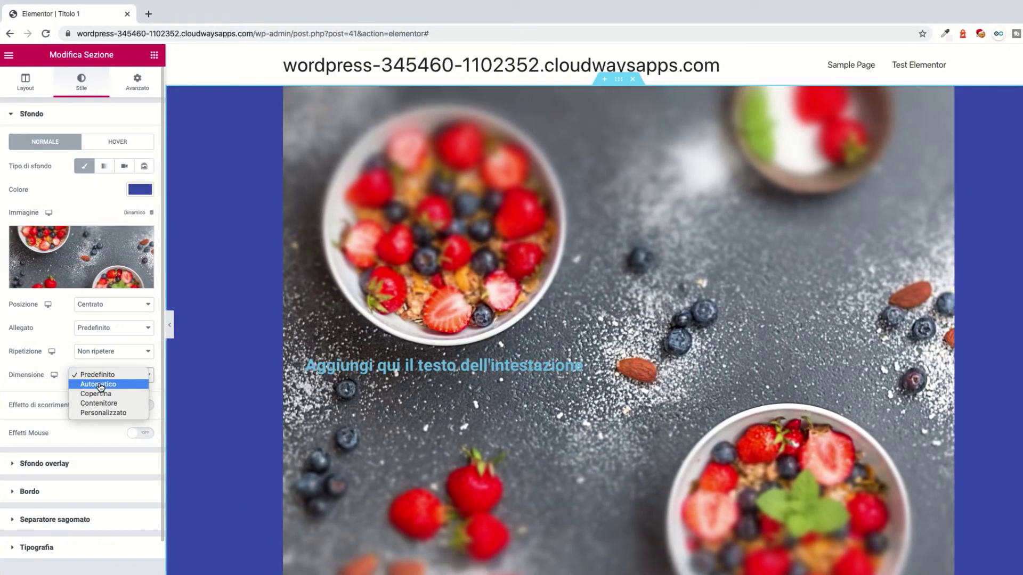
pyautogui.click(100, 384)
pyautogui.click(100, 381)
pyautogui.click(98, 388)
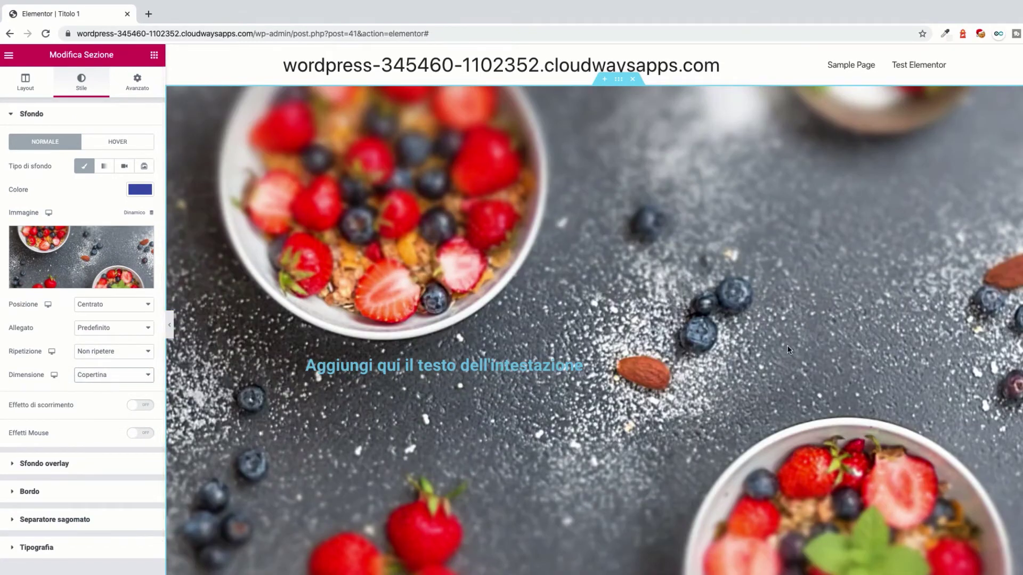
pyautogui.click(106, 374)
pyautogui.click(99, 386)
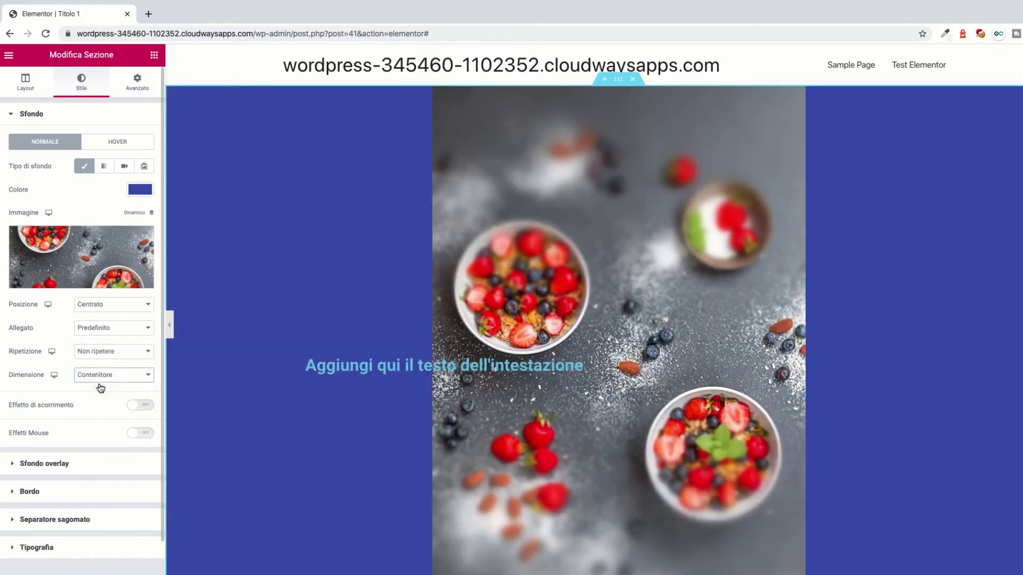
pyautogui.click(128, 375)
pyautogui.click(104, 382)
pyautogui.click(104, 383)
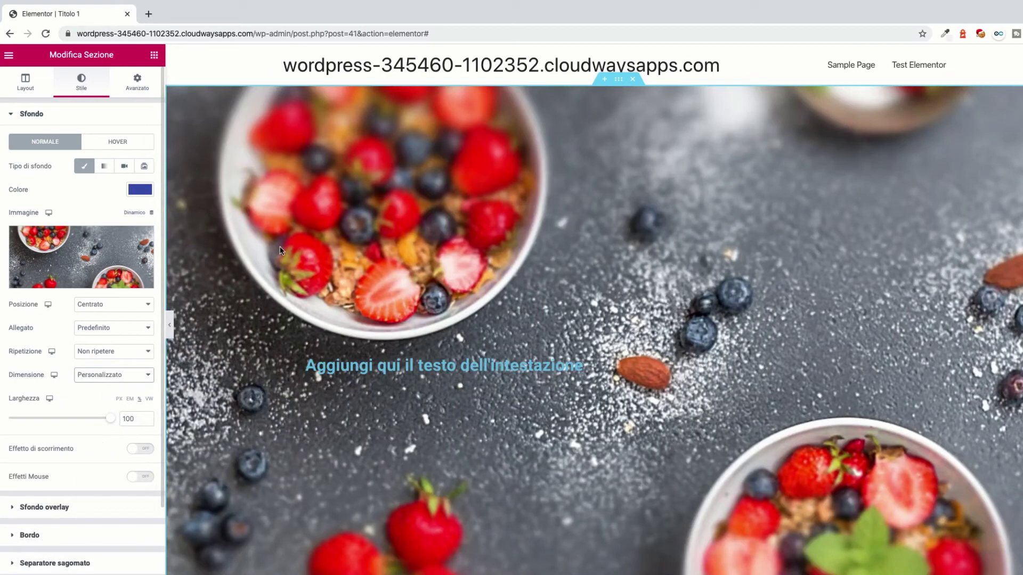
# Step: Turn the background's scrolling effect and mouse effects on and back off to preview their options
pyautogui.click(138, 449)
pyautogui.click(141, 449)
pyautogui.scroll(-1, 90, 450)
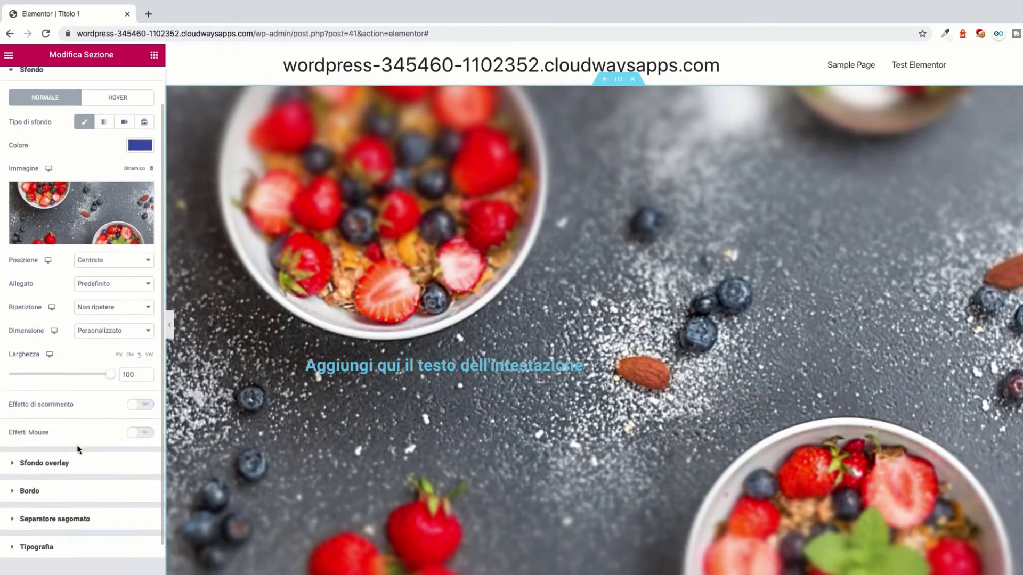
pyautogui.click(140, 433)
pyautogui.click(142, 434)
pyautogui.click(141, 433)
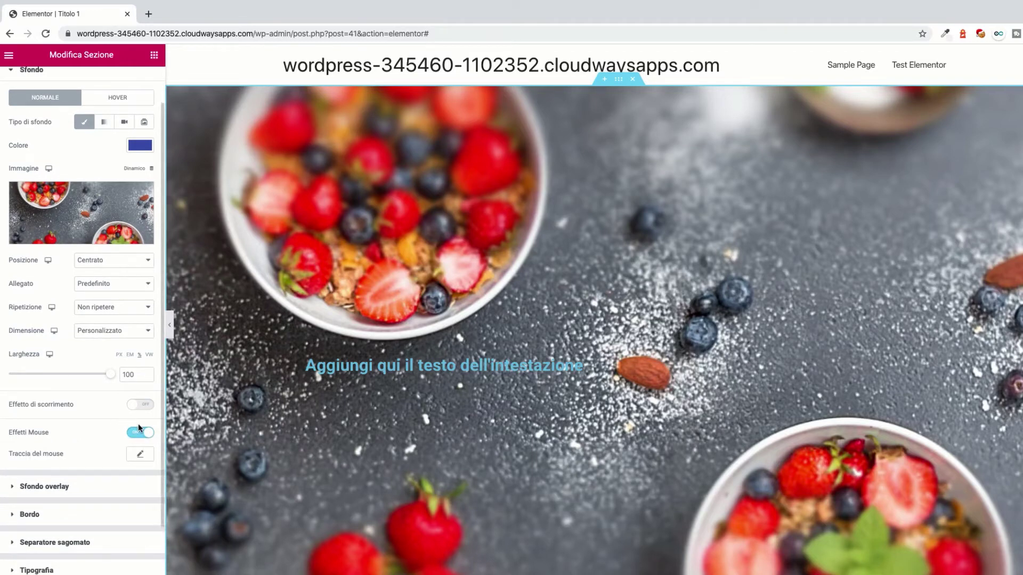
pyautogui.click(140, 433)
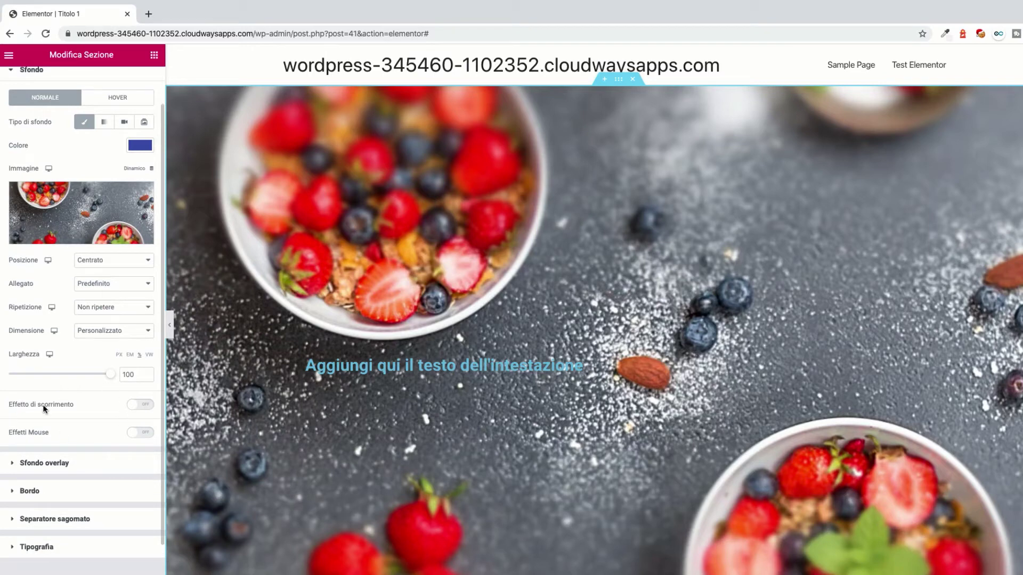
# Step: Set the background image's size (Dimensione) to Copertina
pyautogui.scroll(1, 116, 395)
pyautogui.click(122, 365)
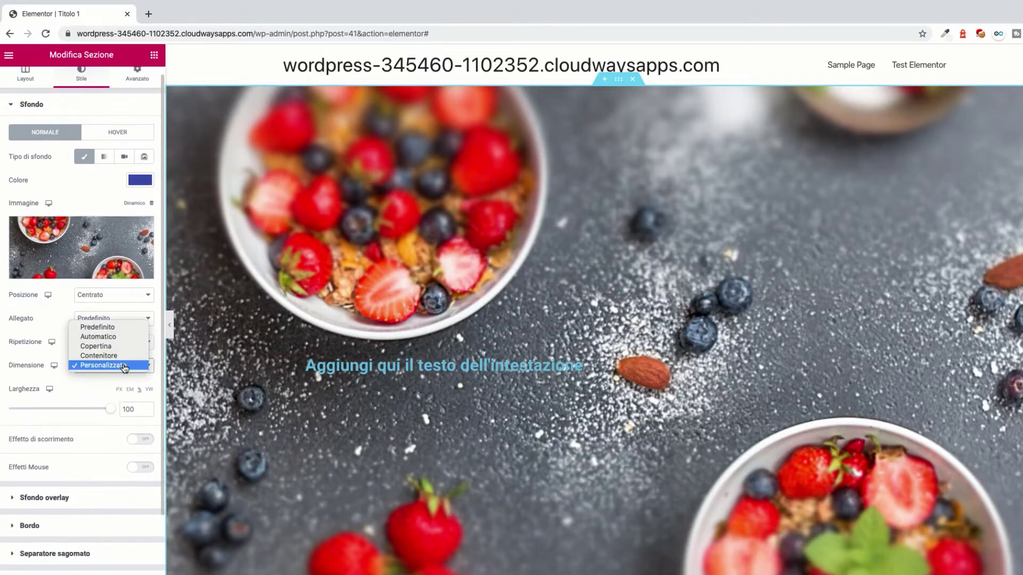
pyautogui.click(126, 347)
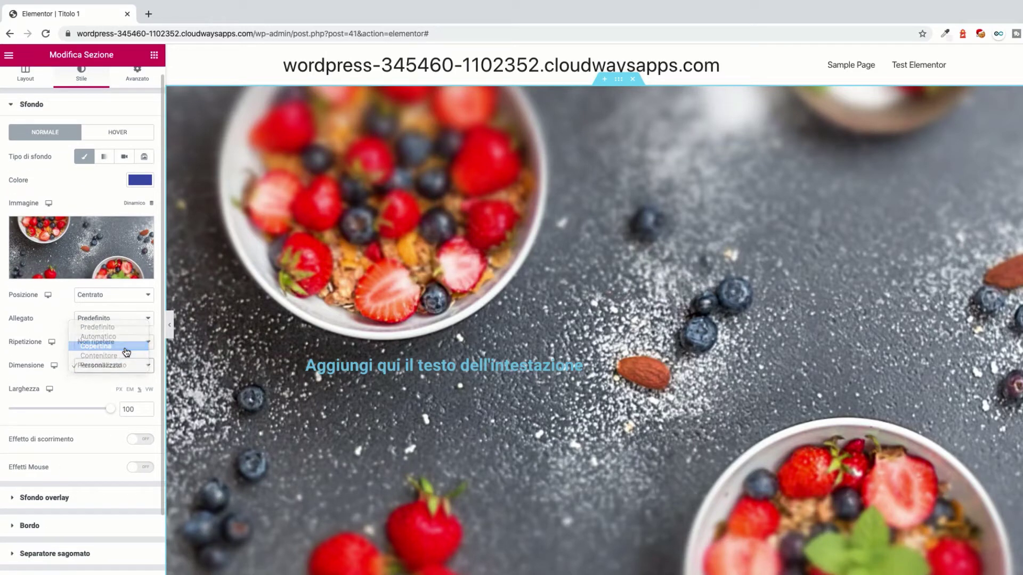
pyautogui.click(116, 365)
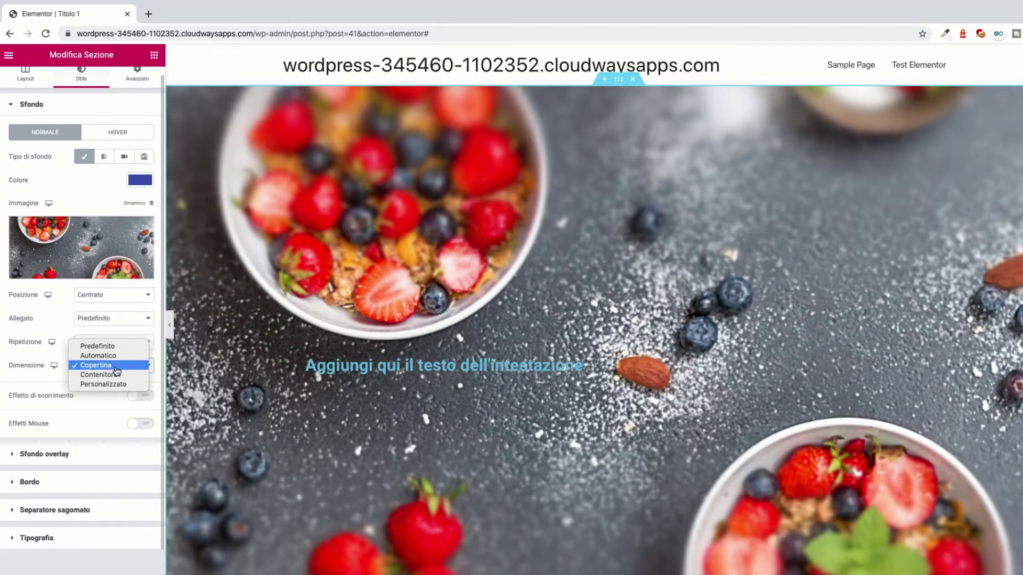
pyautogui.click(115, 366)
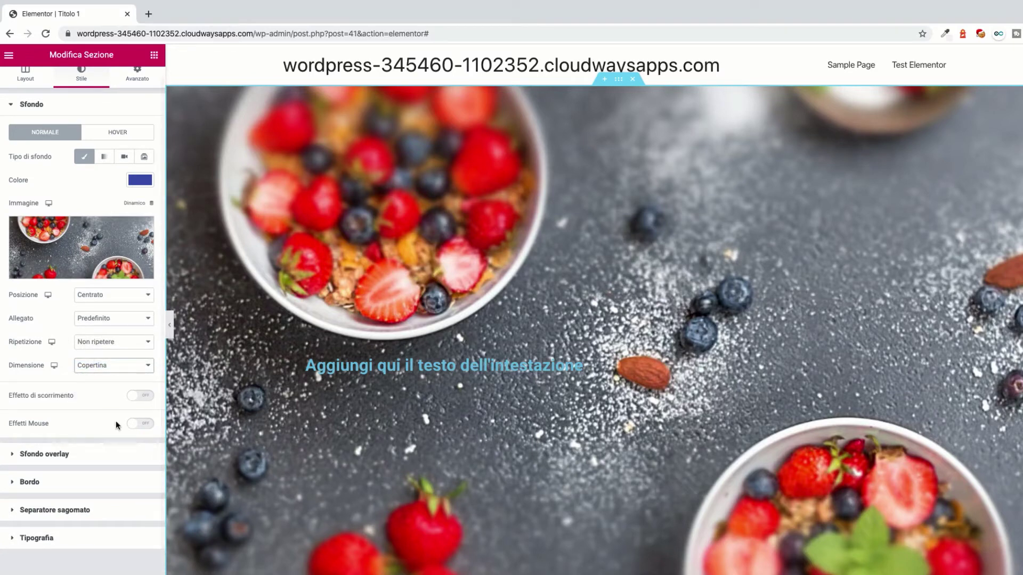
# Step: Give the section a classic background overlay with the blue preset color #4054B2
pyautogui.click(75, 453)
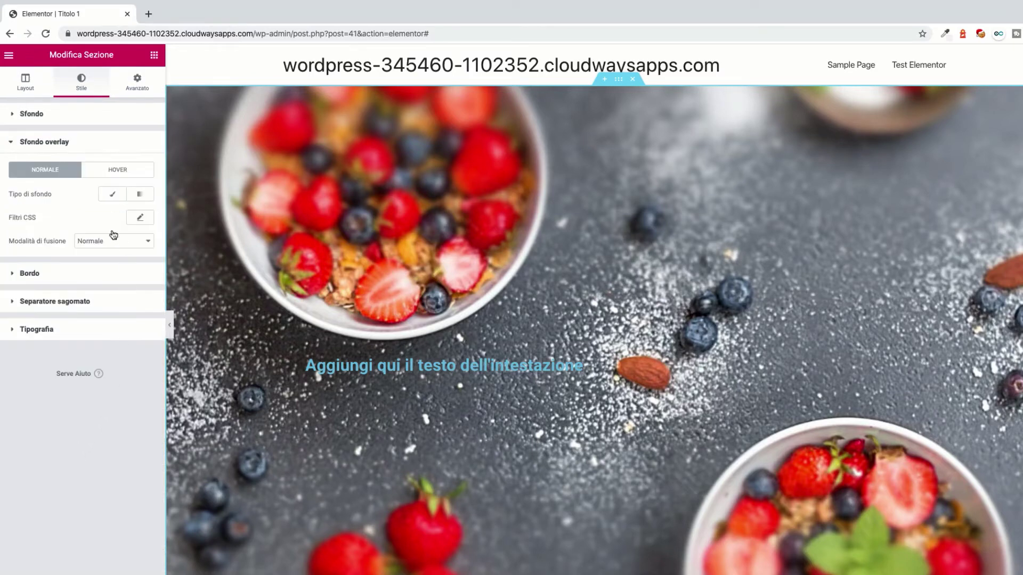
pyautogui.click(112, 194)
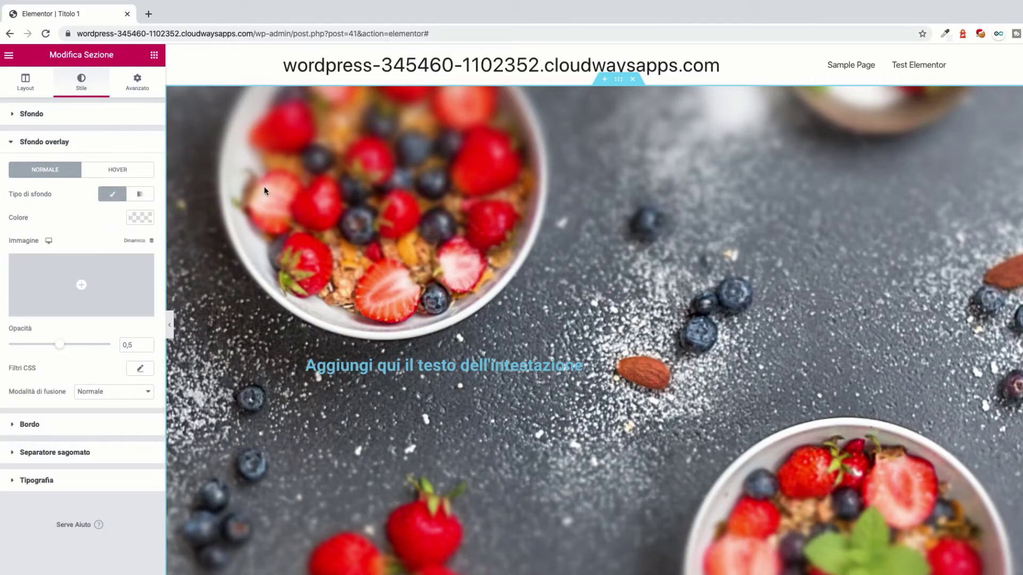
pyautogui.click(138, 217)
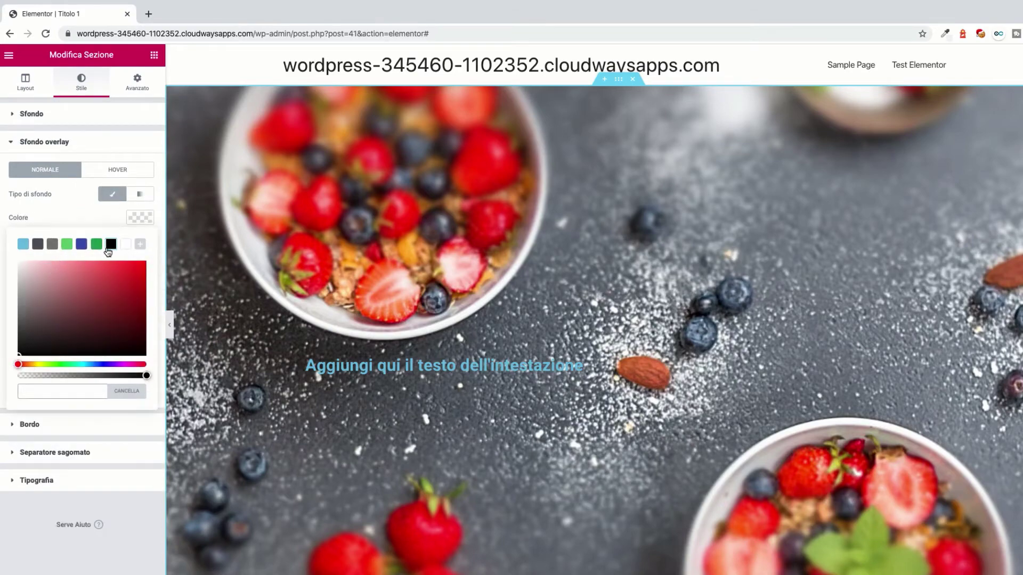
pyautogui.click(81, 244)
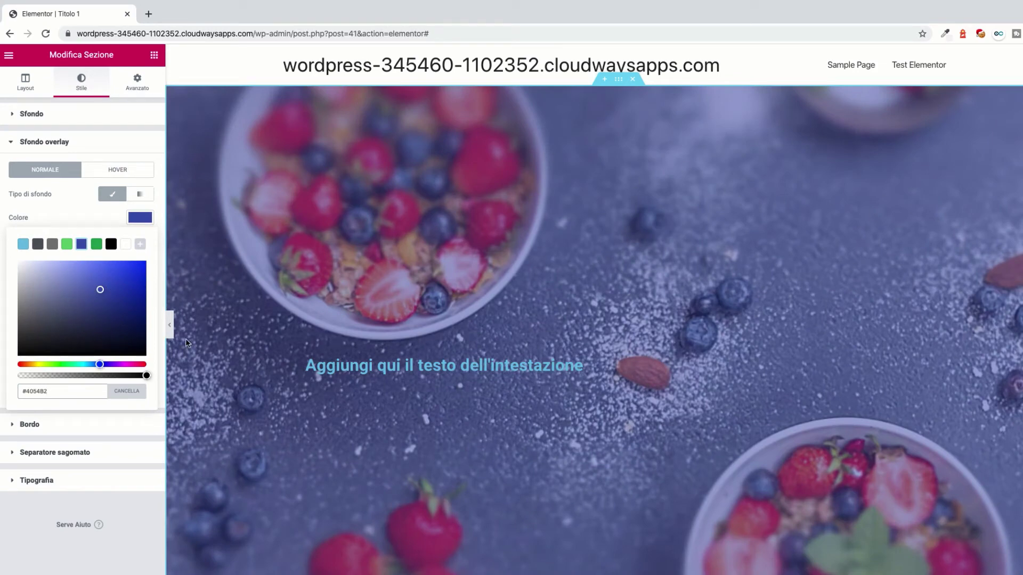
pyautogui.click(72, 214)
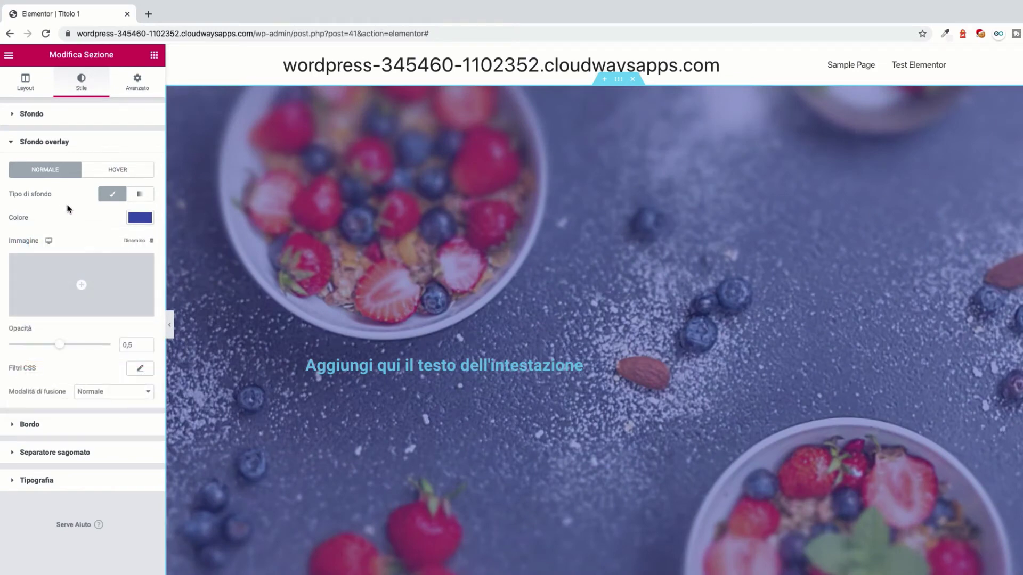
# Step: Change the normal-state overlay to a gradient with the first color's position at 35, angle 300 and opacity 0,64
pyautogui.click(118, 172)
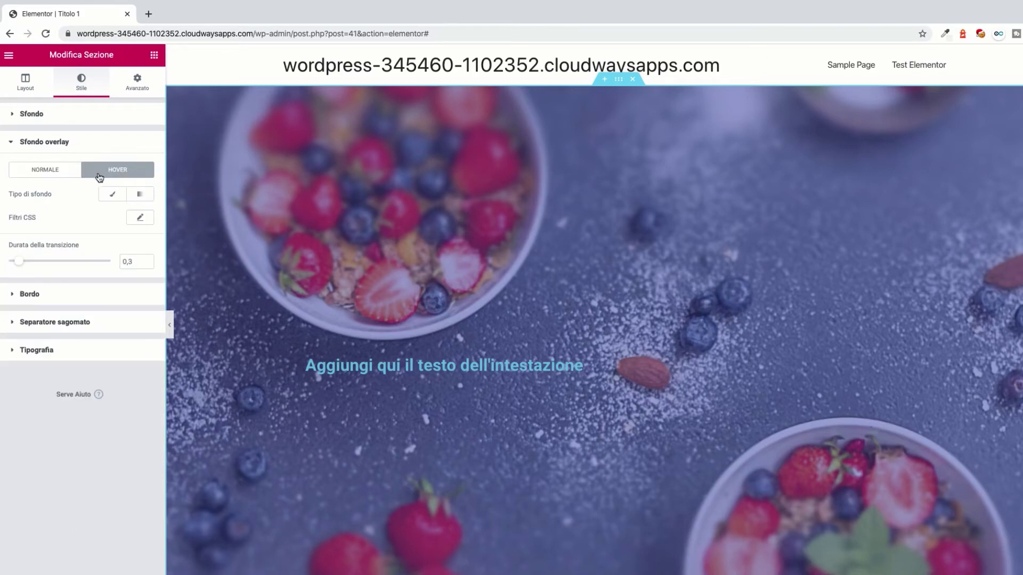
pyautogui.click(59, 172)
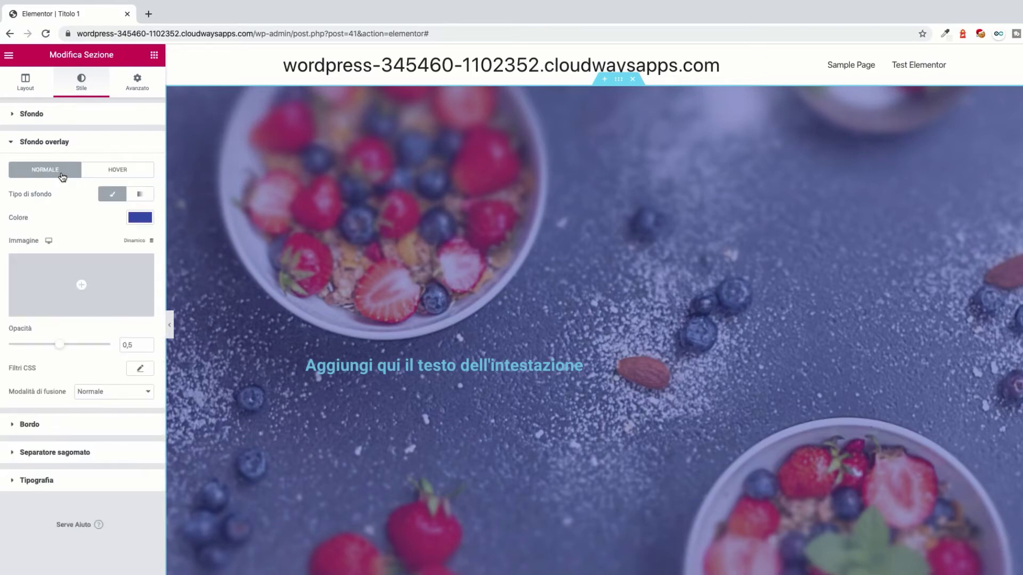
pyautogui.click(141, 195)
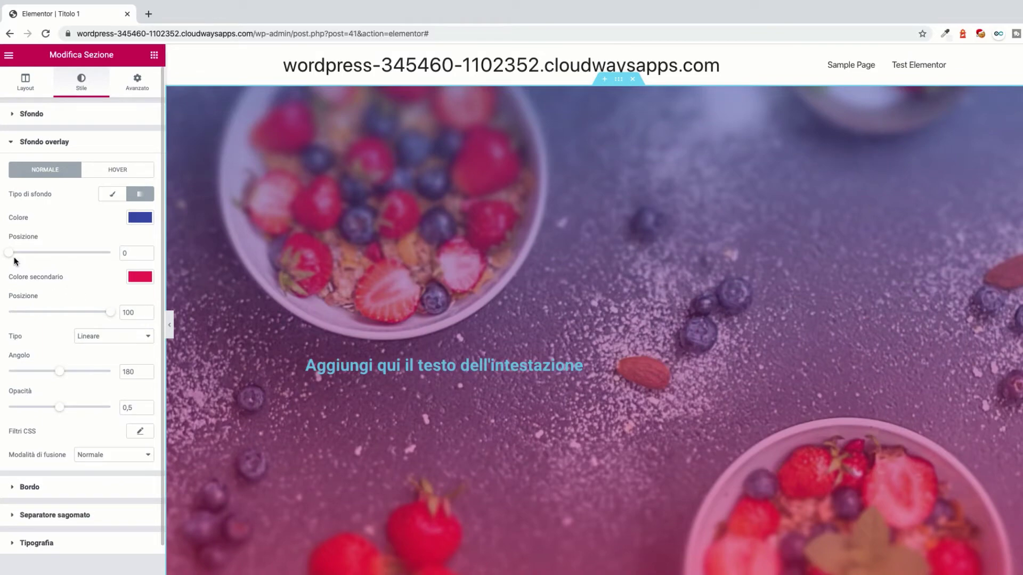
pyautogui.moveTo(9, 253); pyautogui.dragTo(44, 253)
pyautogui.moveTo(54, 372); pyautogui.dragTo(93, 372)
pyautogui.moveTo(82, 408); pyautogui.dragTo(74, 407)
# Step: Raise the brightness (Luminosità) in the overlay's CSS filters to 124
pyautogui.click(140, 432)
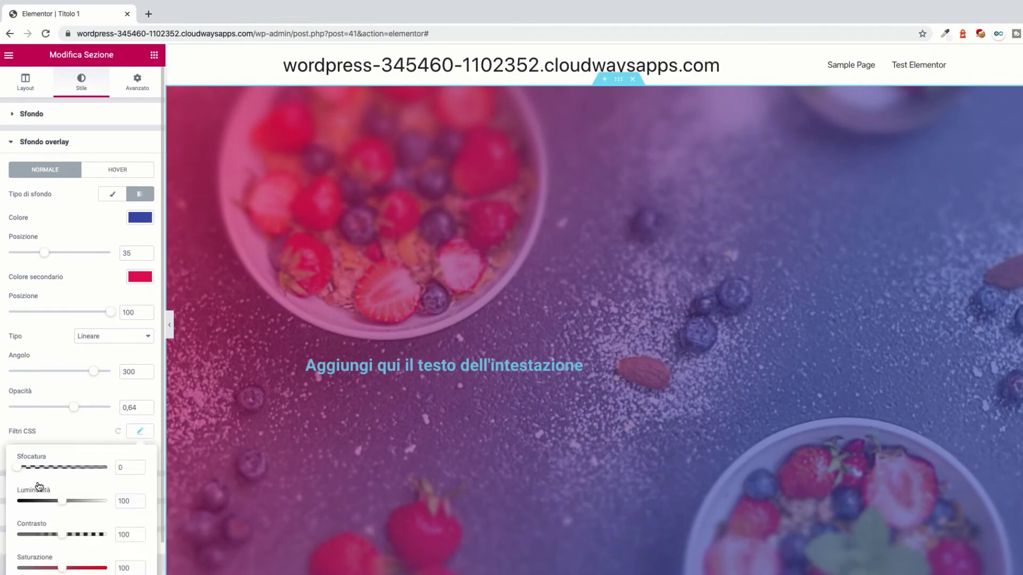
pyautogui.moveTo(62, 501)
pyautogui.mouseDown()
pyautogui.moveTo(36, 499)
pyautogui.moveTo(70, 499)
pyautogui.mouseUp()
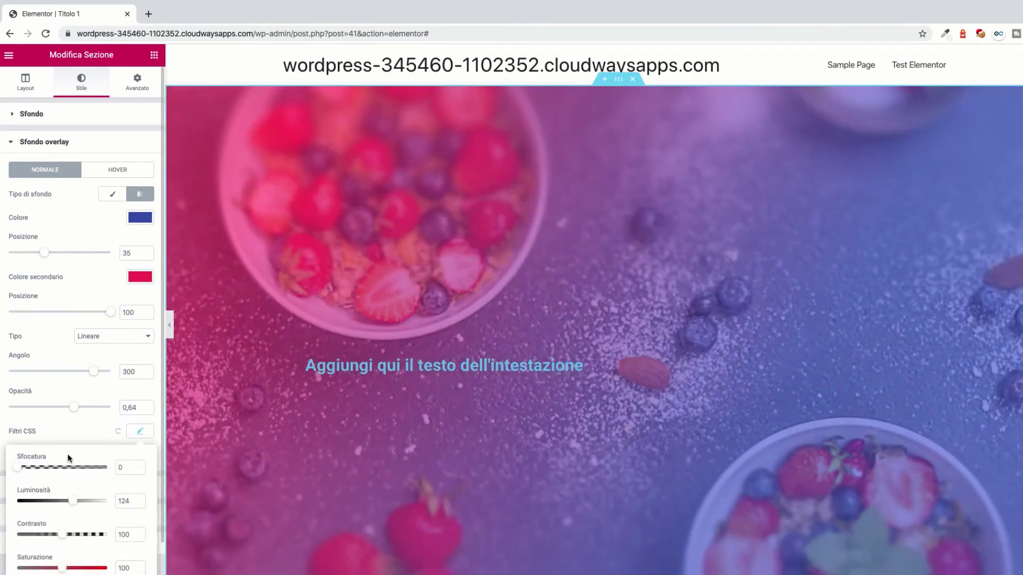
pyautogui.click(72, 433)
# Step: Set the overlay's blend mode to Color Dodge and reset its CSS filters
pyautogui.click(96, 455)
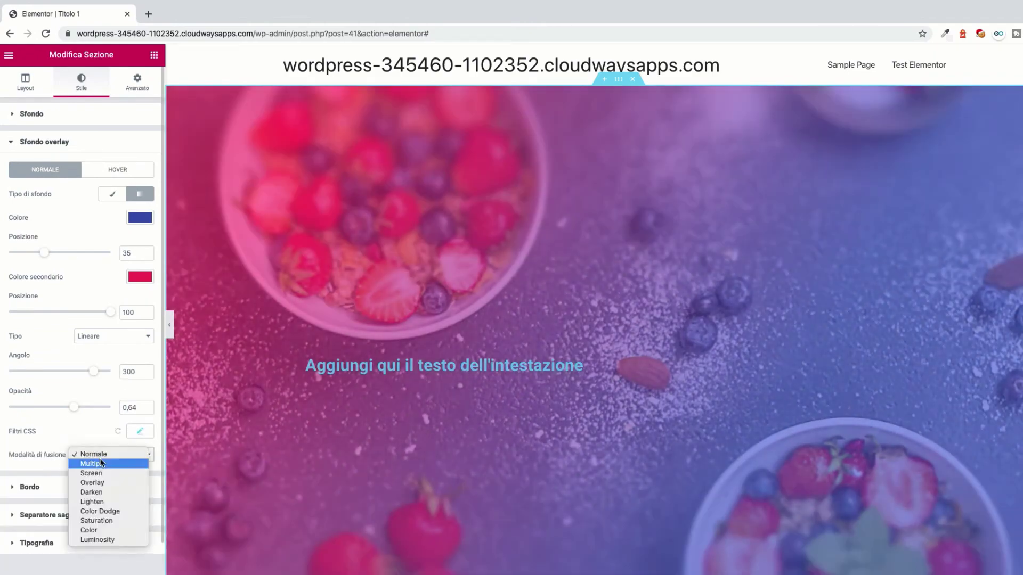
pyautogui.click(100, 513)
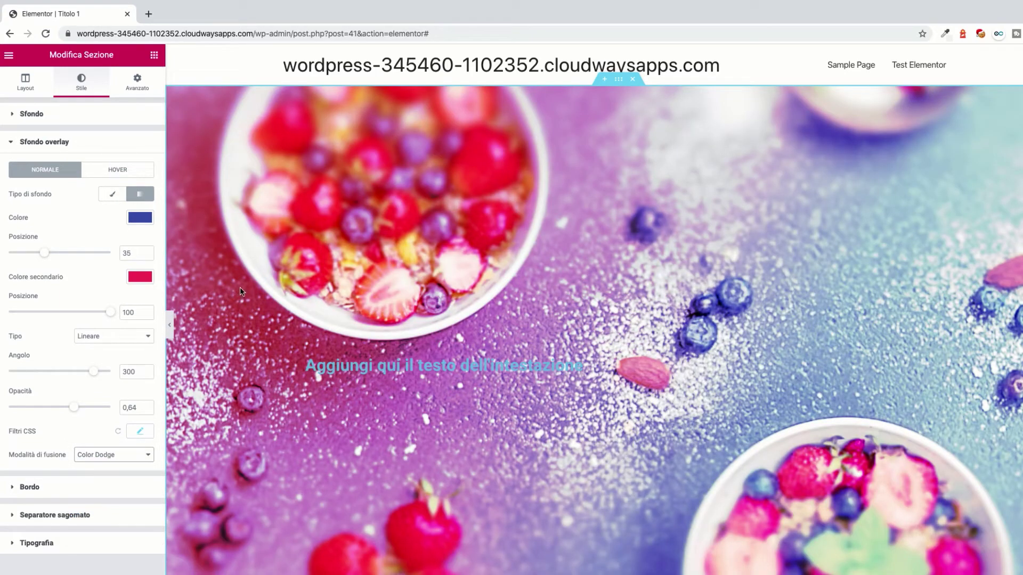
pyautogui.click(118, 432)
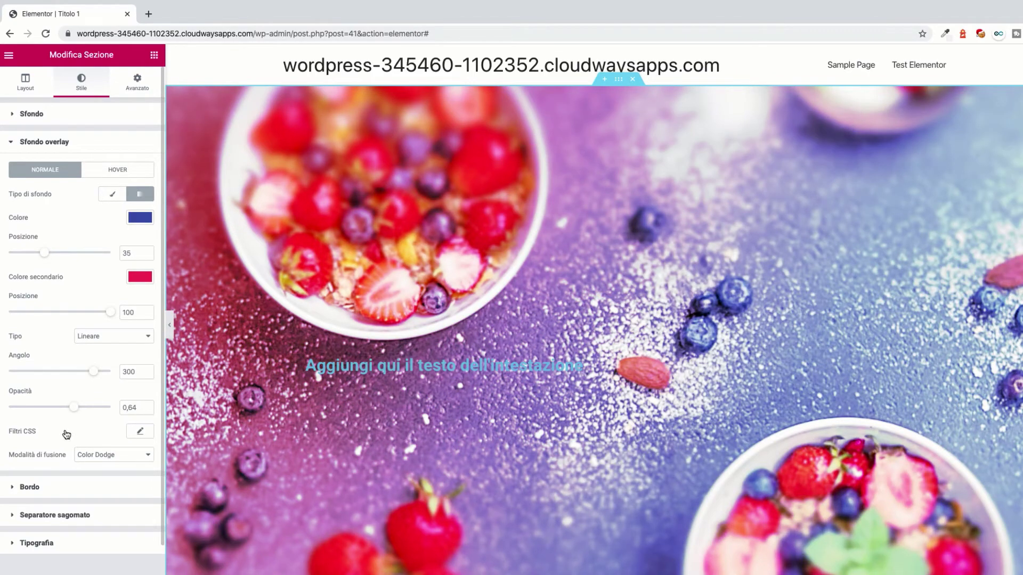
# Step: Look over the section's border settings (Bordo) and open its shape divider settings (Separatore sagomato)
pyautogui.scroll(-1, 59, 438)
pyautogui.click(29, 454)
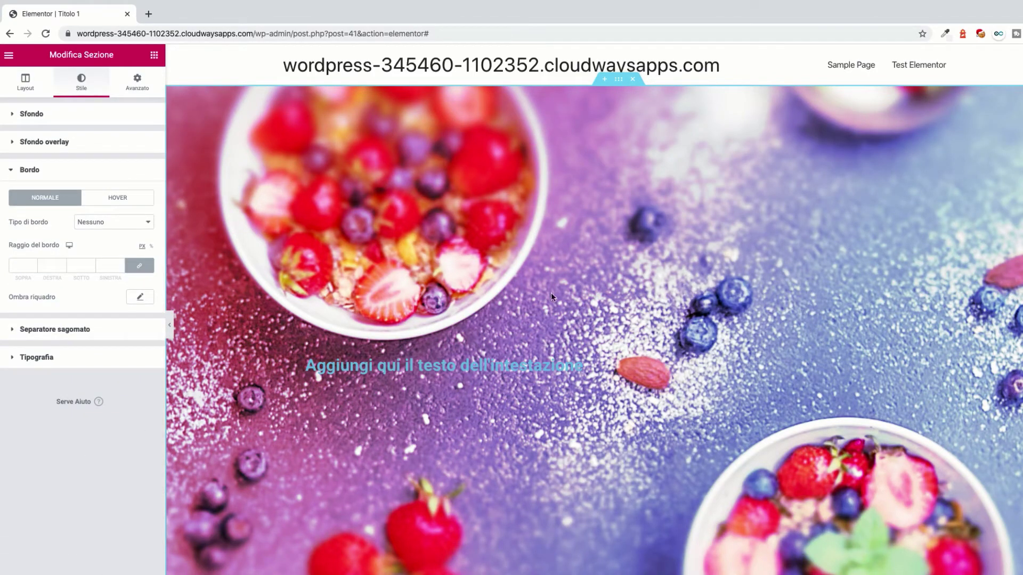
pyautogui.click(77, 330)
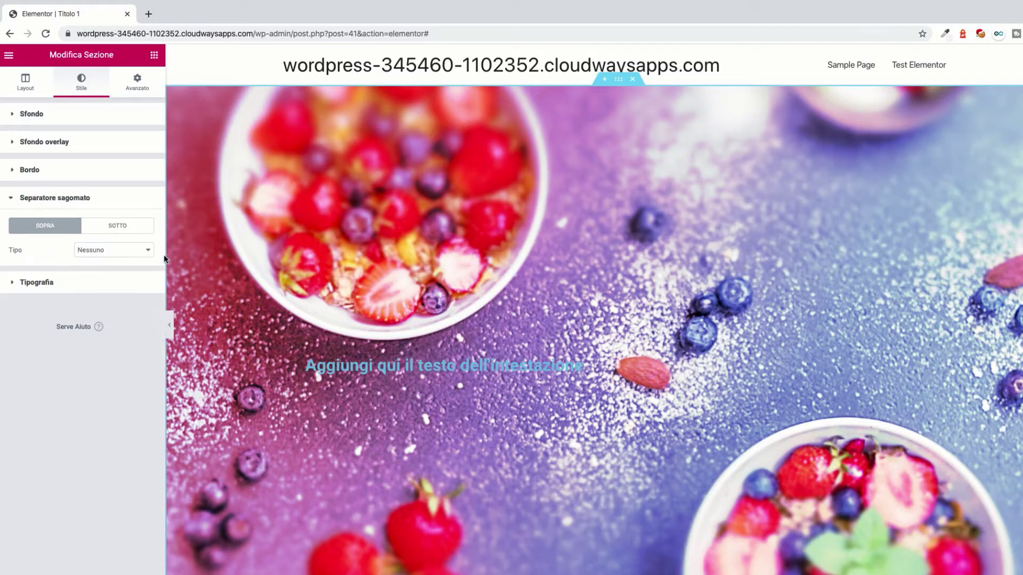
# Step: Try the Triangolo shape for the section's top divider, settle on Onde and color the divider with the blue swatch
pyautogui.click(110, 250)
pyautogui.click(96, 303)
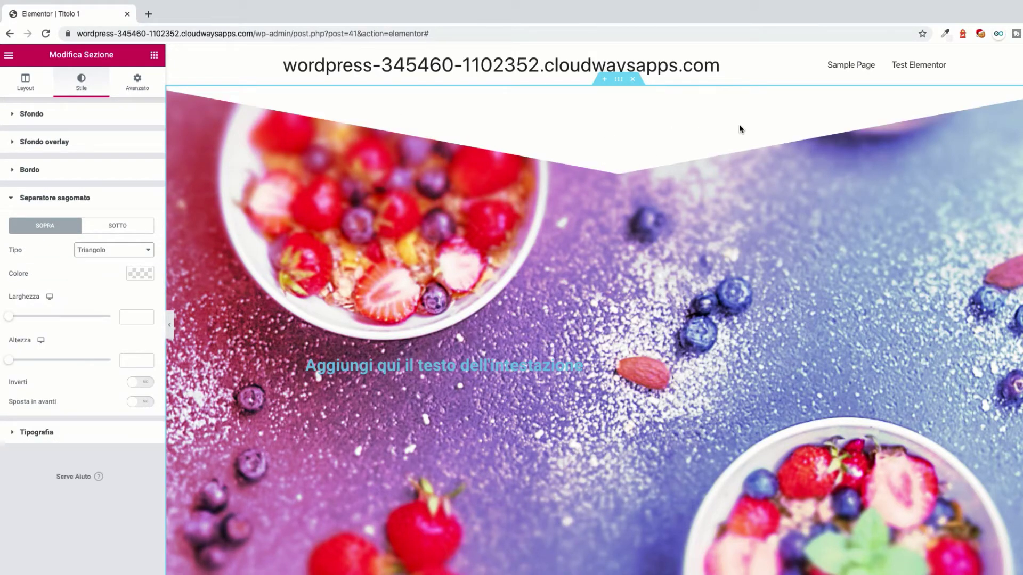
pyautogui.click(134, 250)
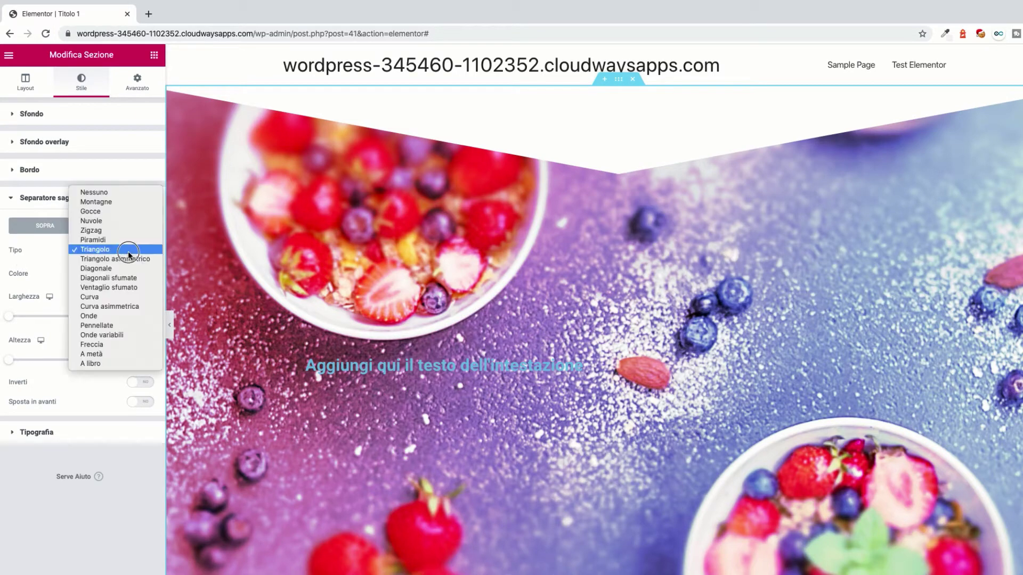
pyautogui.click(104, 318)
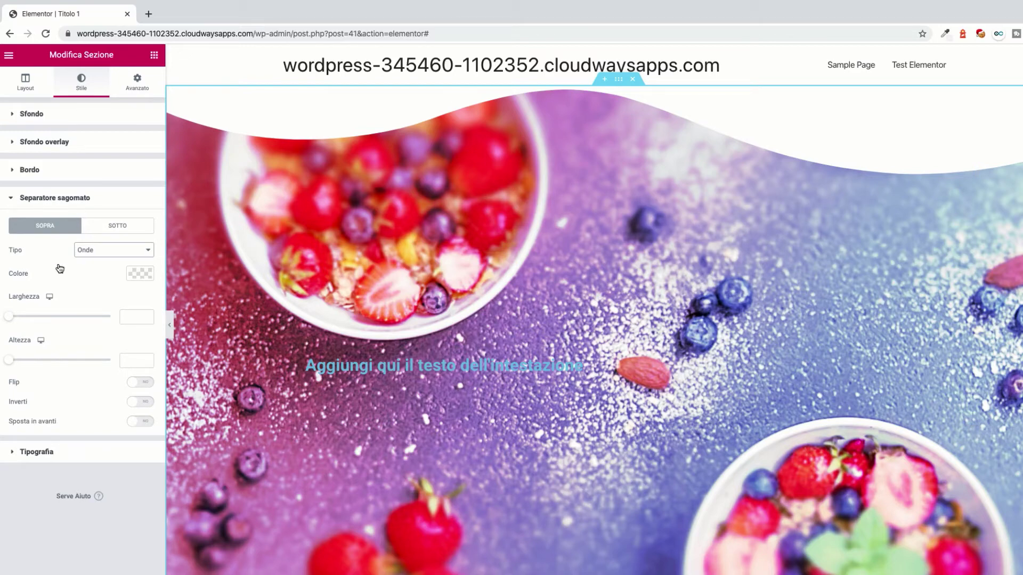
pyautogui.click(139, 273)
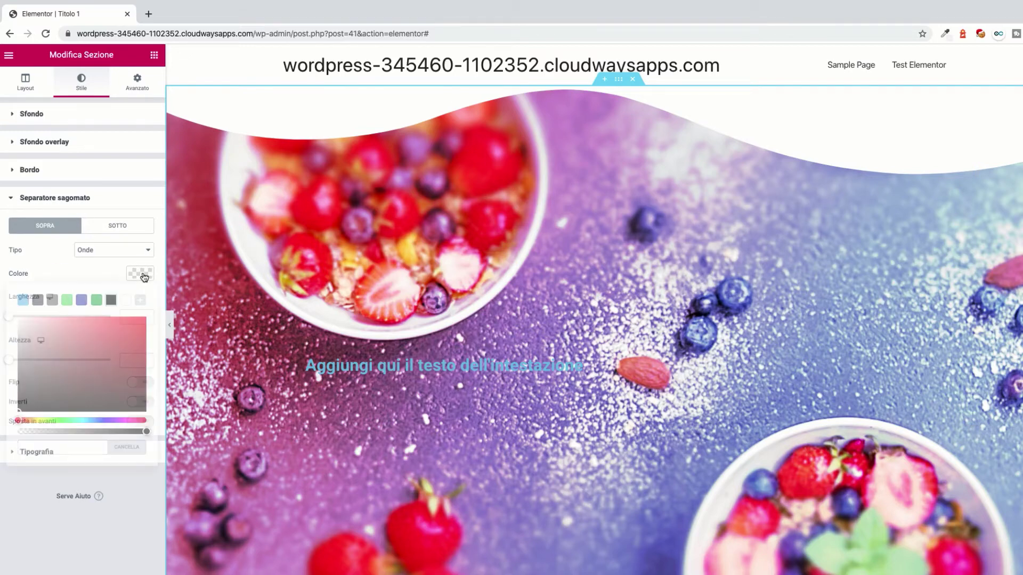
pyautogui.click(80, 301)
pyautogui.click(74, 269)
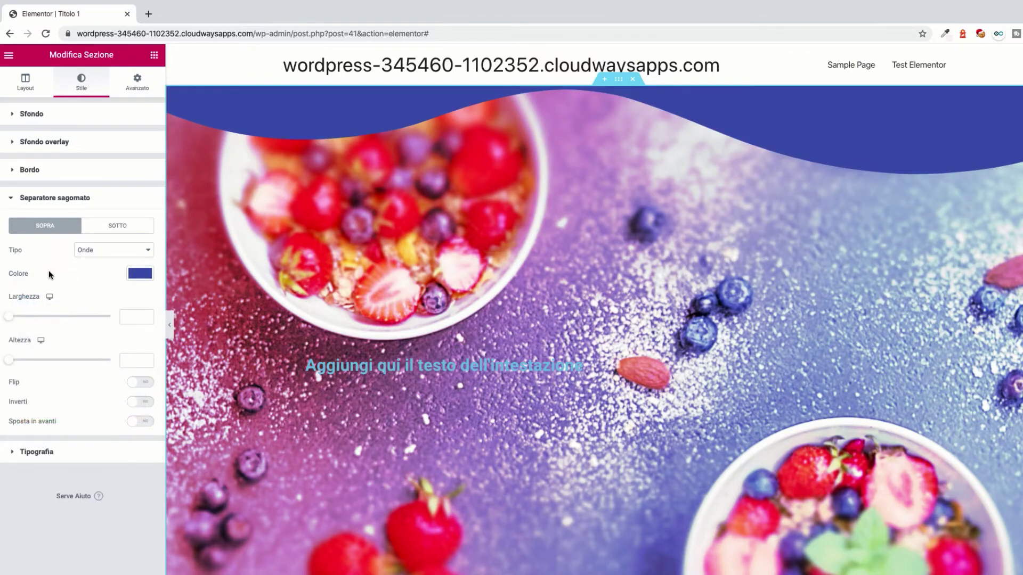
# Step: Set the top divider's width to 147 and height to 181, and enable Flip, Inverti and Sposta in avanti
pyautogui.moveTo(12, 318); pyautogui.dragTo(33, 316)
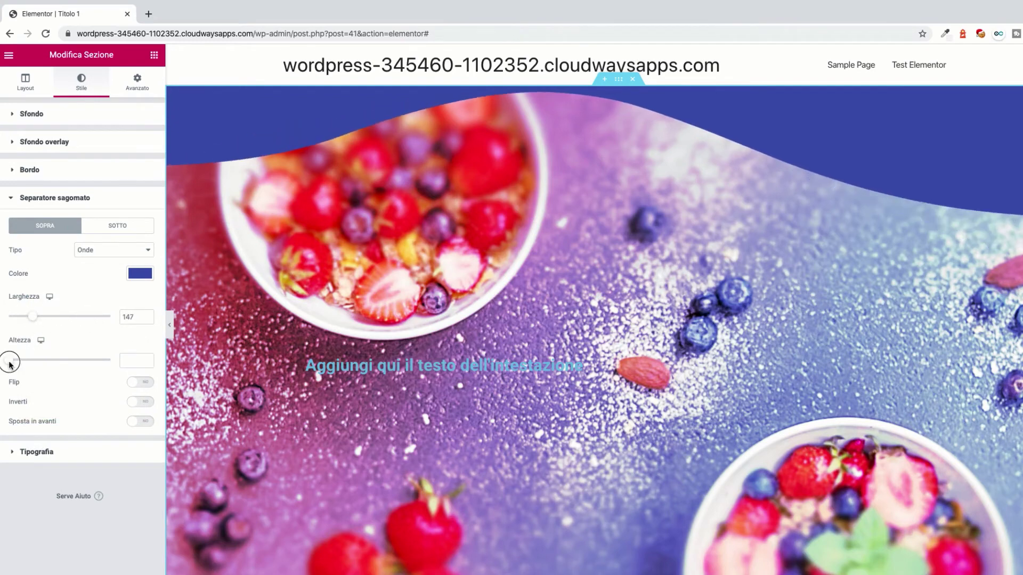
pyautogui.moveTo(9, 360); pyautogui.dragTo(46, 364)
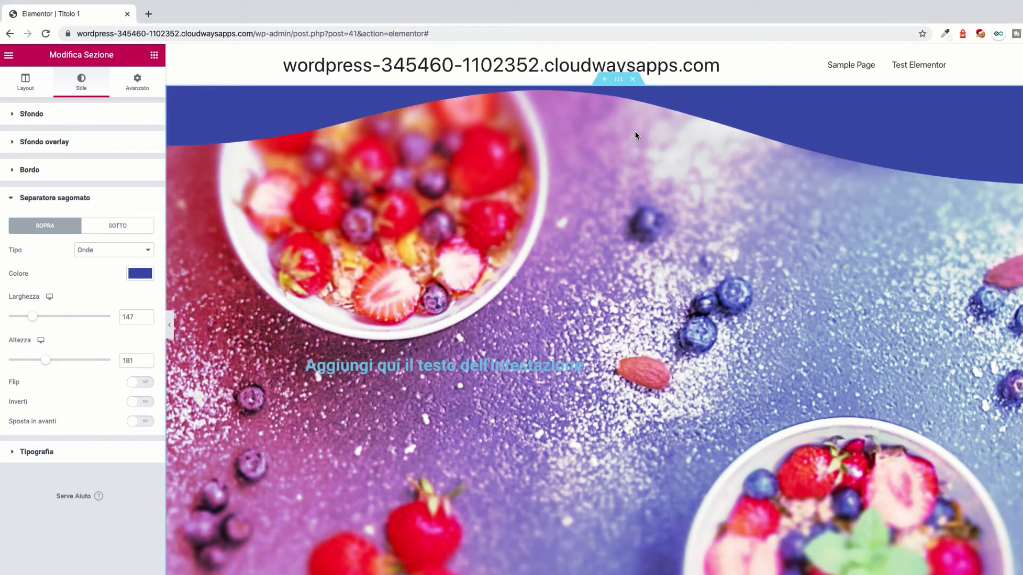
pyautogui.click(143, 383)
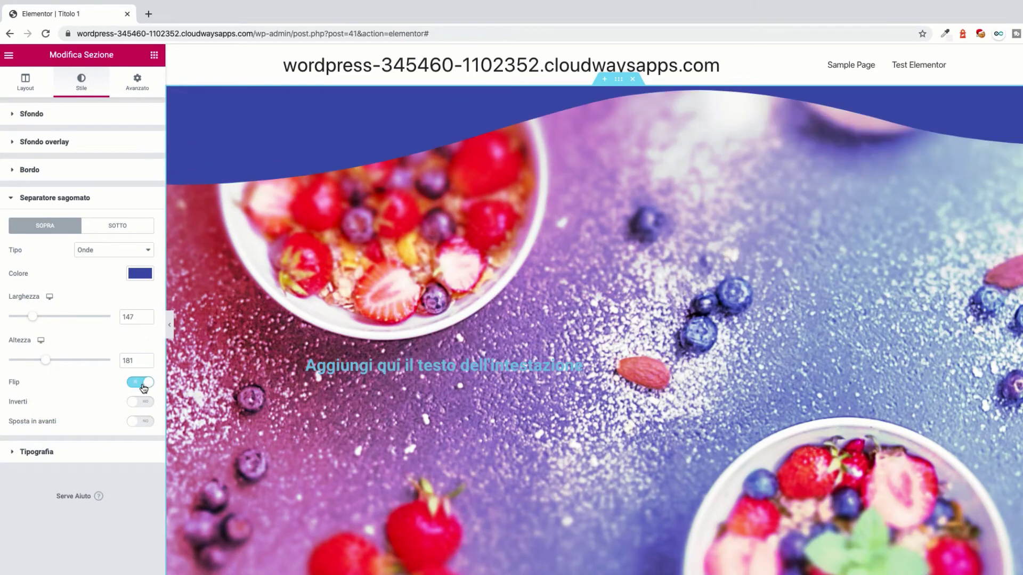
pyautogui.click(140, 402)
pyautogui.click(138, 422)
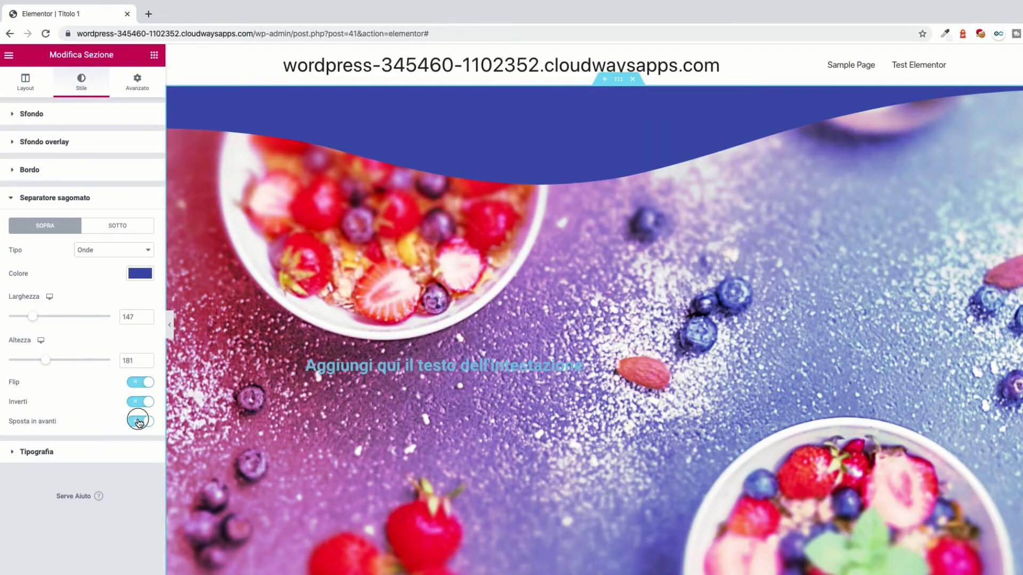
# Step: Set the section's typography heading color to white (#FFFFFF) after trying gray #7A7A7A
pyautogui.click(37, 452)
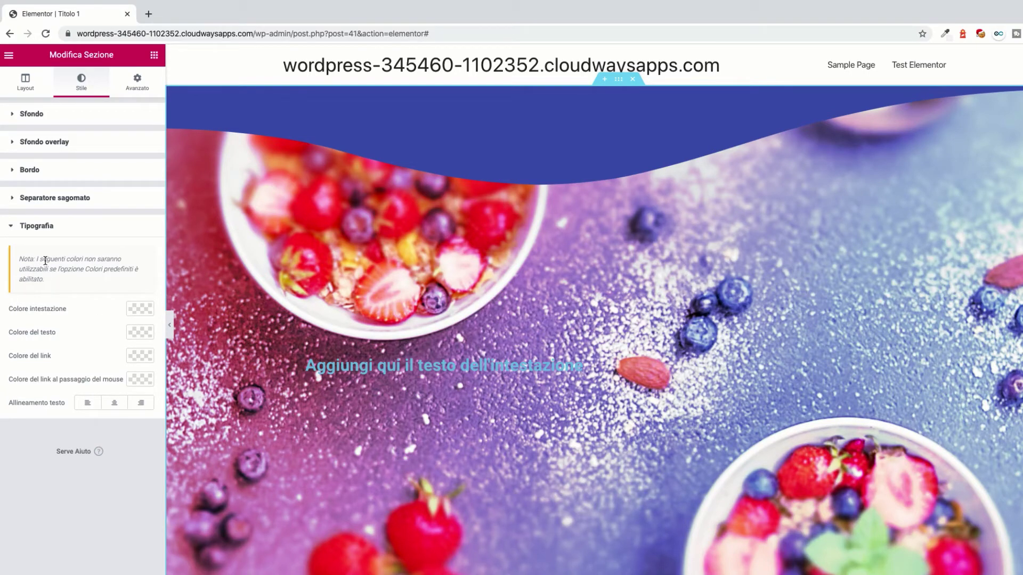
pyautogui.moveTo(35, 257); pyautogui.dragTo(119, 257)
pyautogui.click(140, 308)
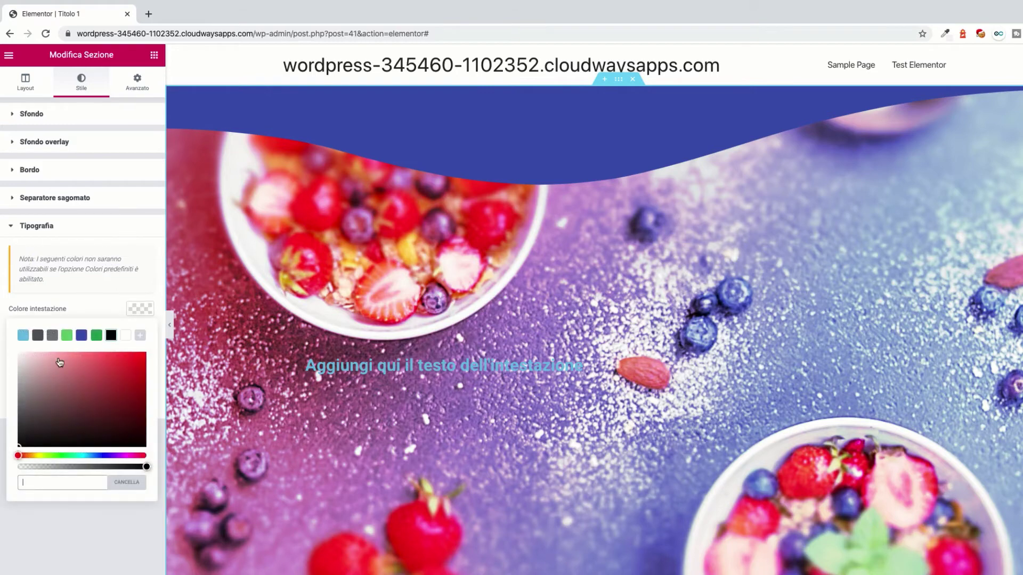
pyautogui.click(52, 335)
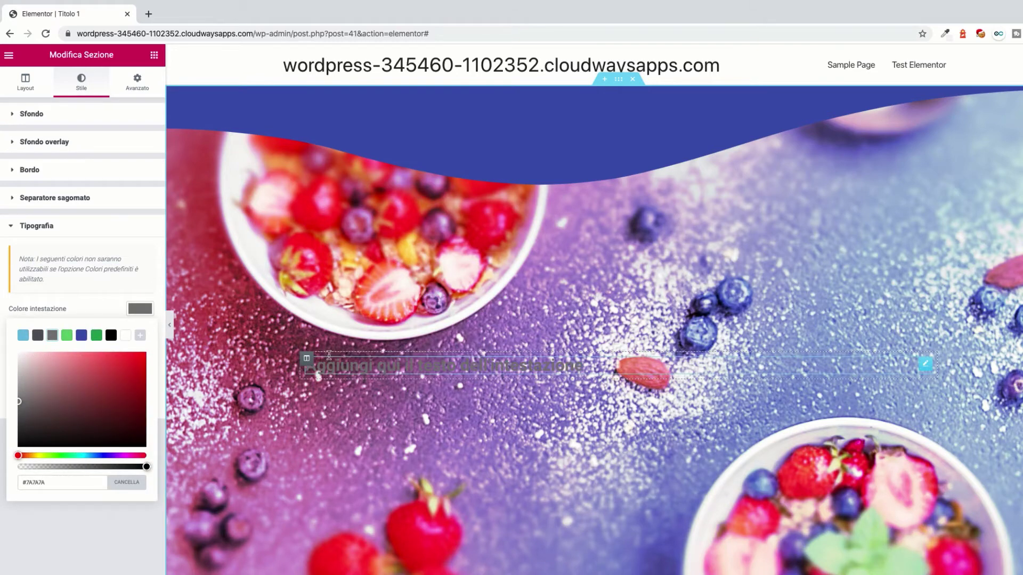
pyautogui.click(124, 336)
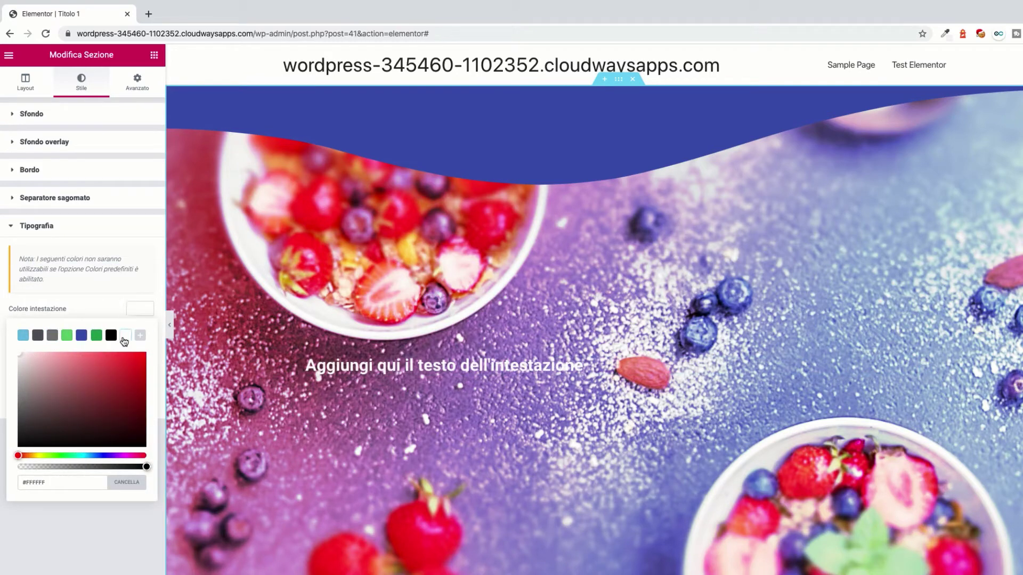
pyautogui.click(91, 313)
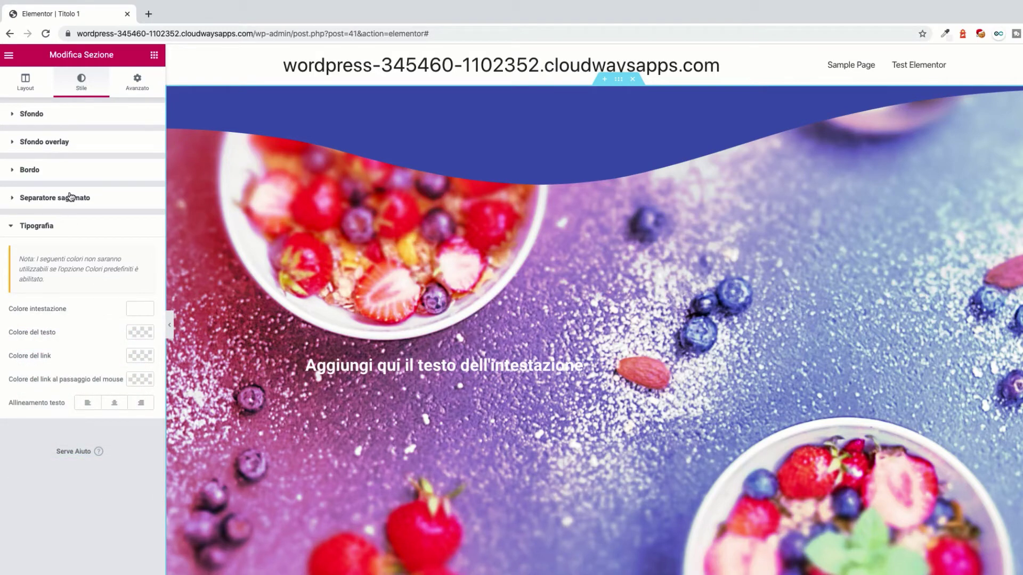
pyautogui.click(20, 228)
# Step: Look at the section's advanced settings, remove the styled section and add a new single-column section
pyautogui.click(151, 87)
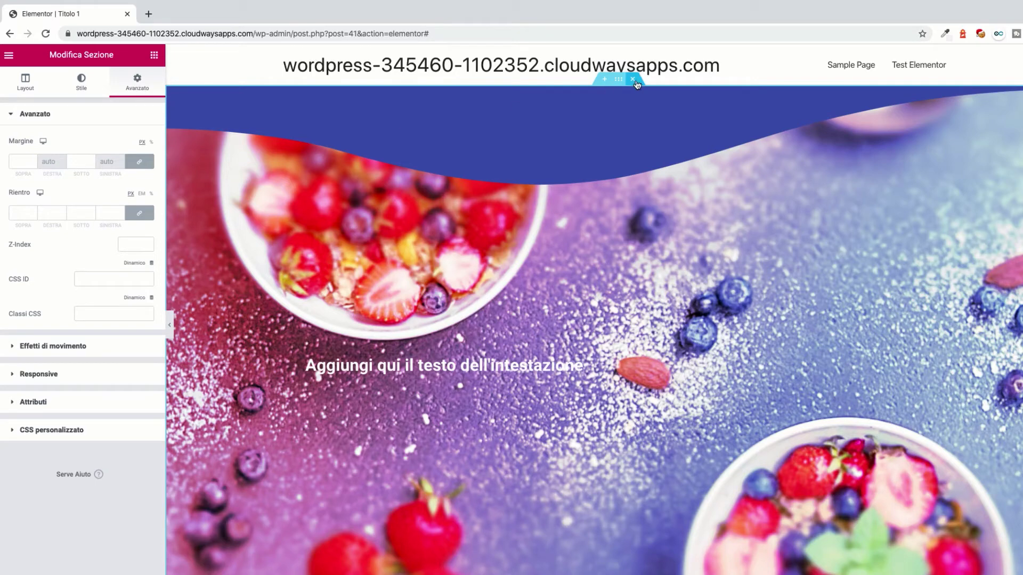
pyautogui.click(605, 80)
pyautogui.hotkey('ctrl', 'z')
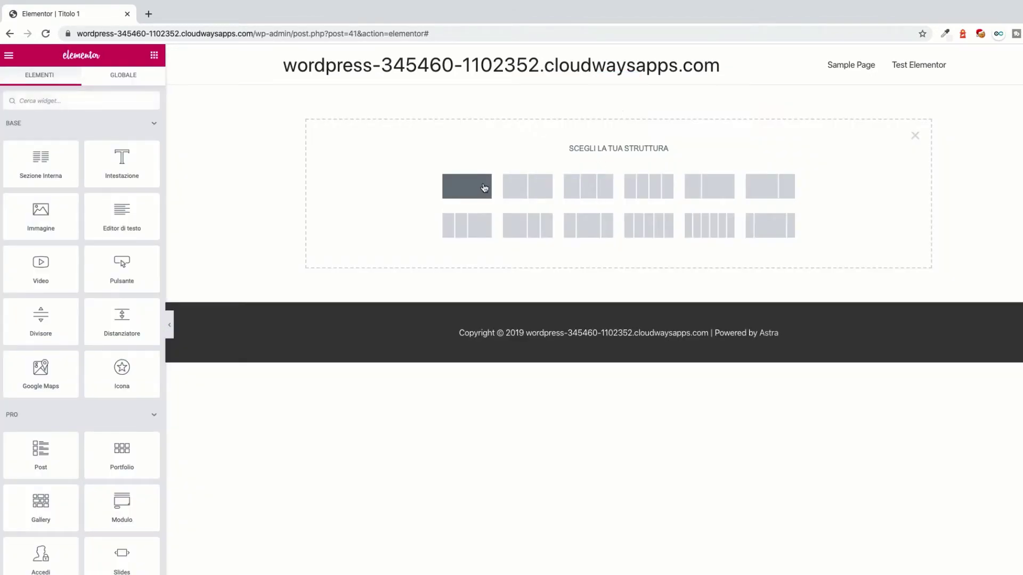
pyautogui.click(482, 189)
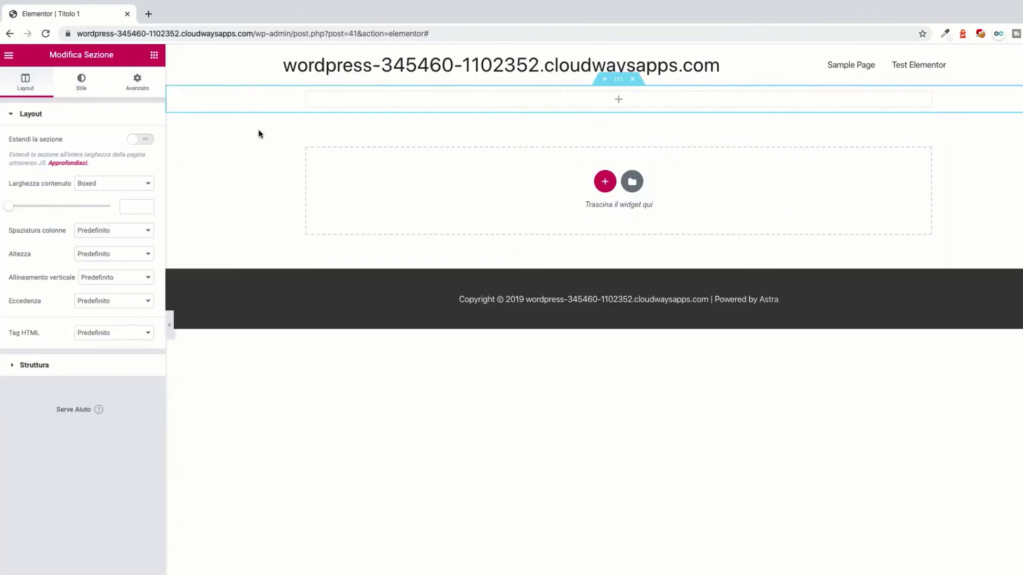
# Step: Set the new section's padding (Rientro) to 50 px on all sides in its advanced settings
pyautogui.click(145, 94)
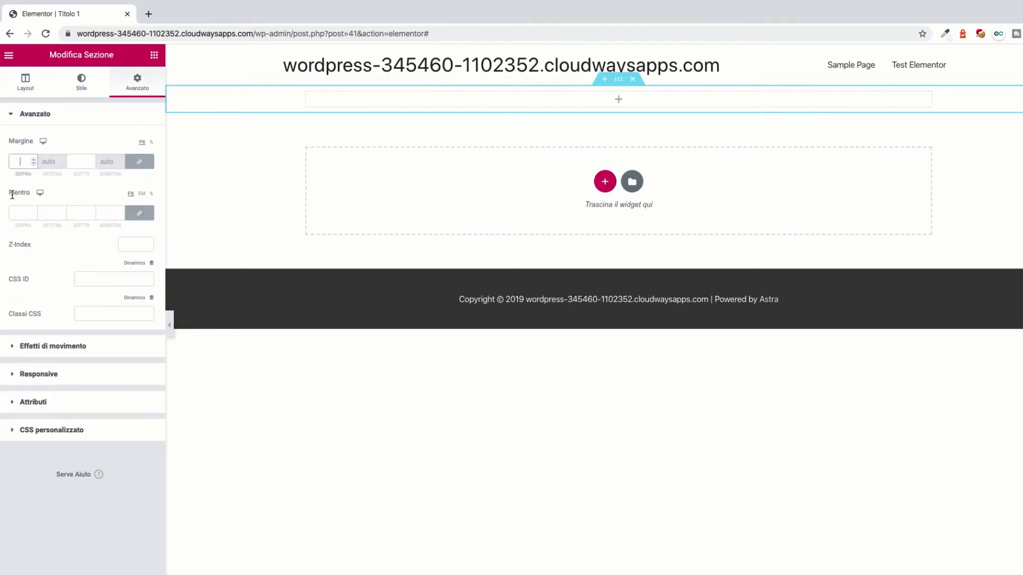
pyautogui.click(19, 214)
pyautogui.write('50')
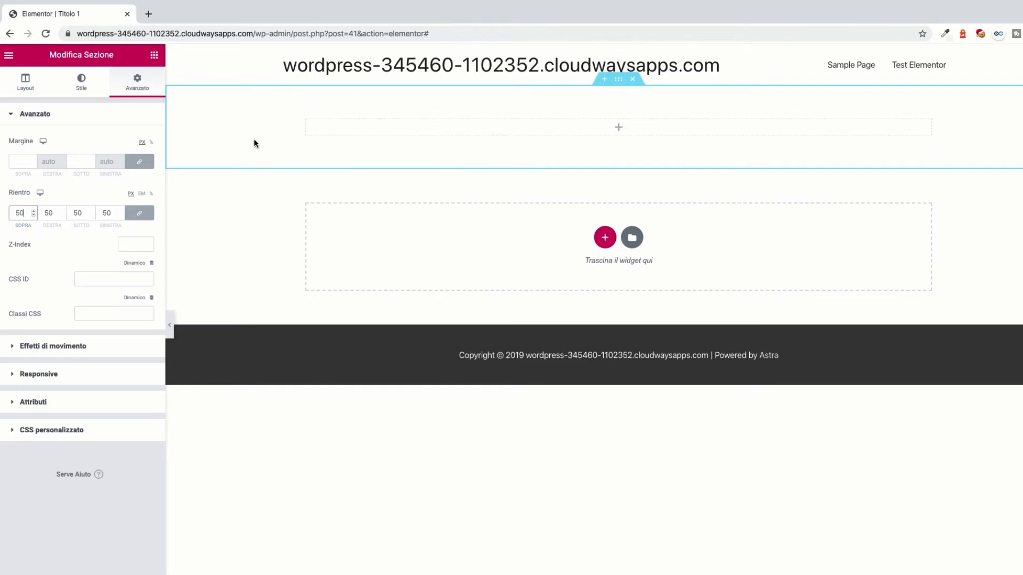
# Step: Try linked top and bottom margins of 56 and 9 px on the section, and clear the margin values
pyautogui.click(33, 160)
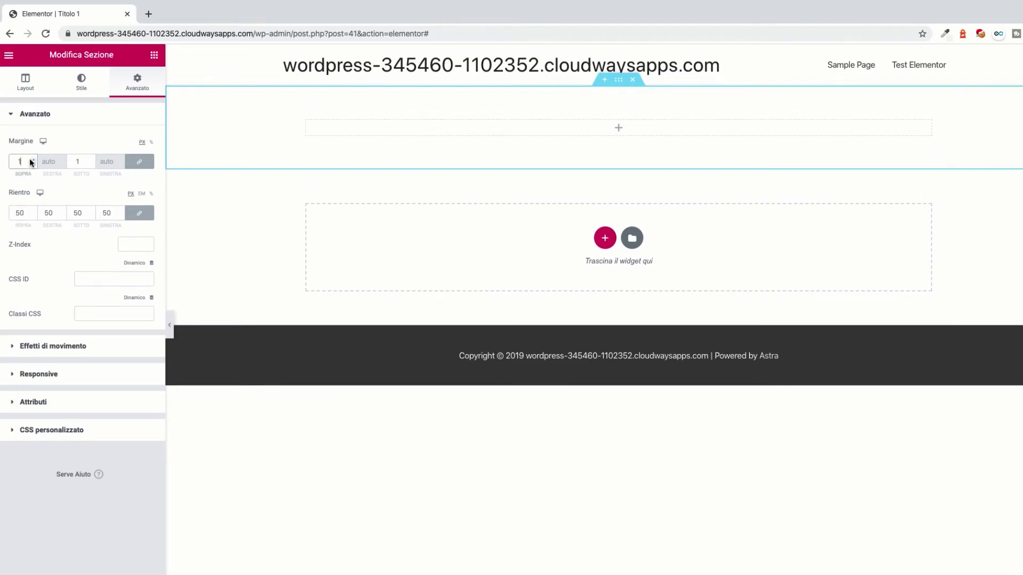
pyautogui.moveTo(34, 161); pyautogui.dragTo(33, 161)
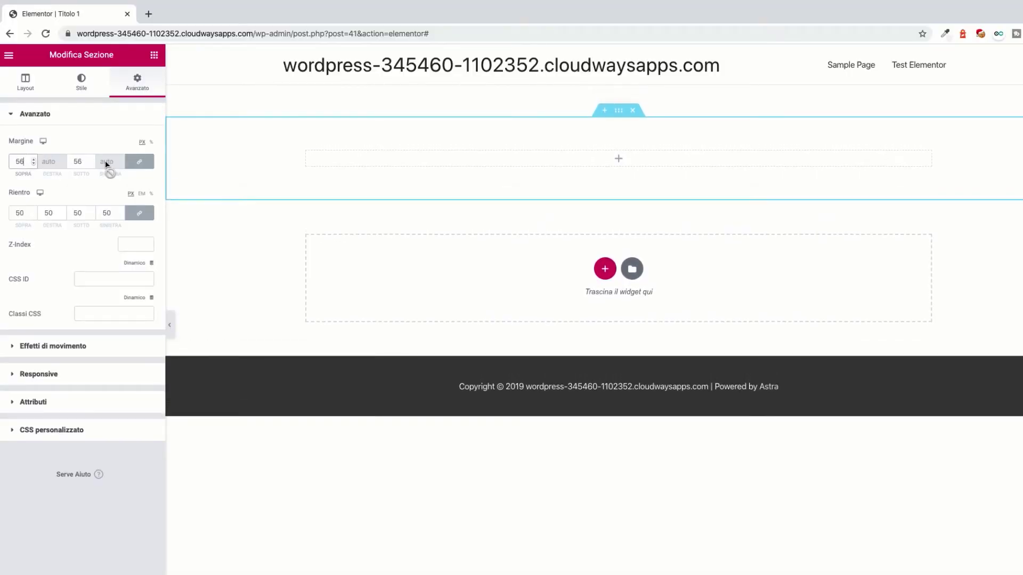
pyautogui.doubleClick(24, 160)
pyautogui.write('9')
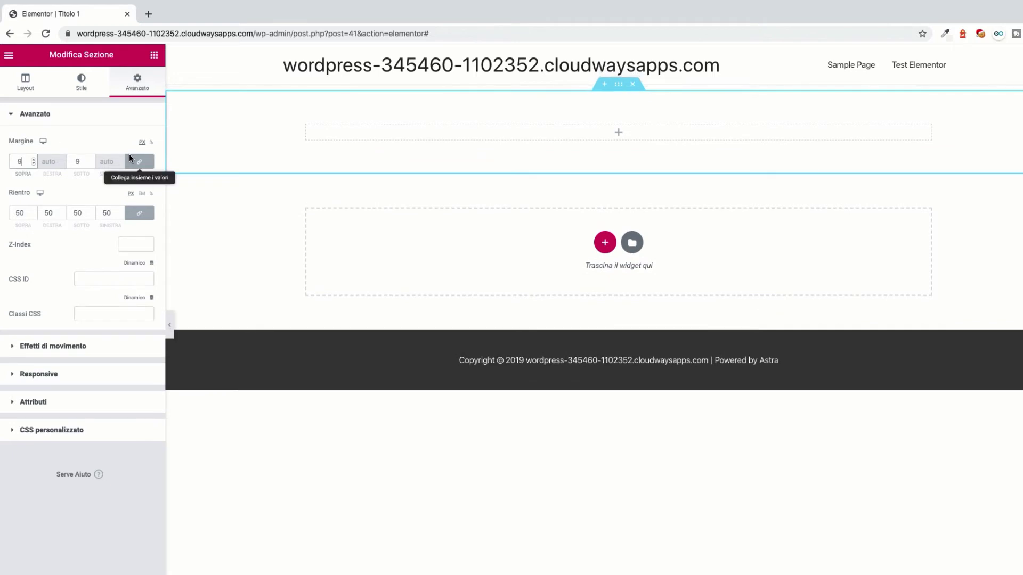
pyautogui.doubleClick(17, 161)
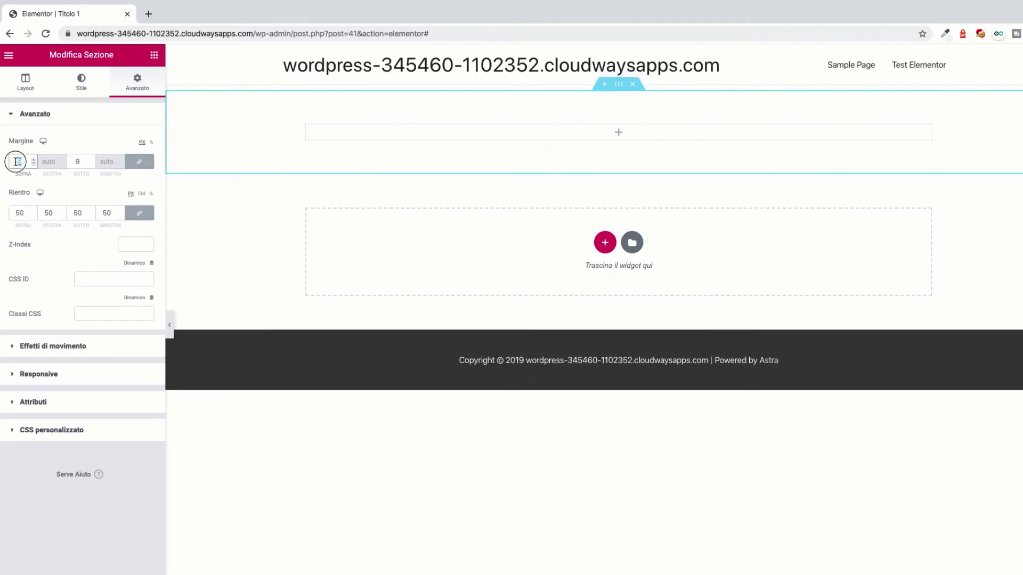
pyautogui.press('BackSpace')
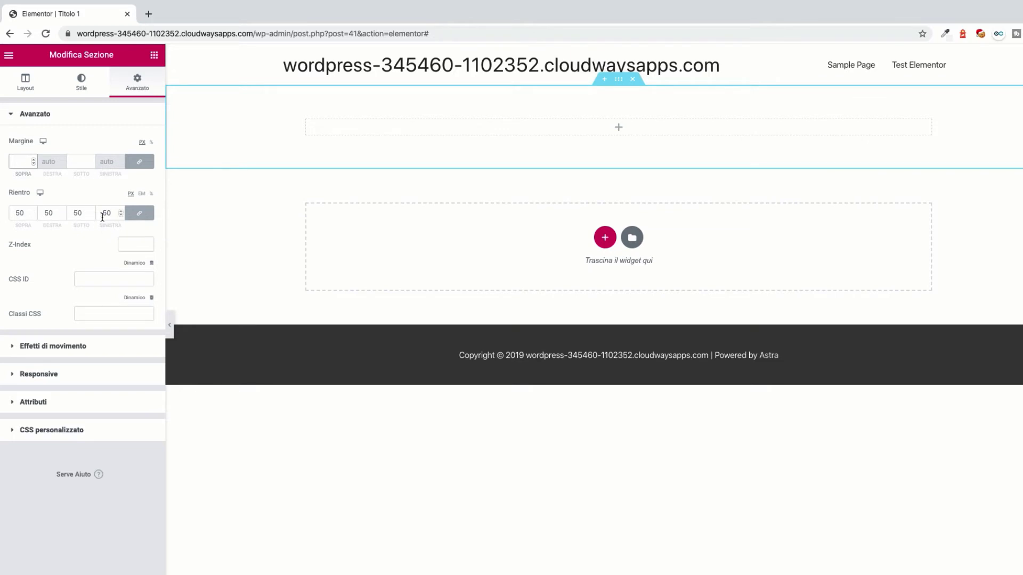
# Step: Unlink the section's margin values, try separate margins with 37 px above, and reset both top and bottom to 0
pyautogui.click(139, 161)
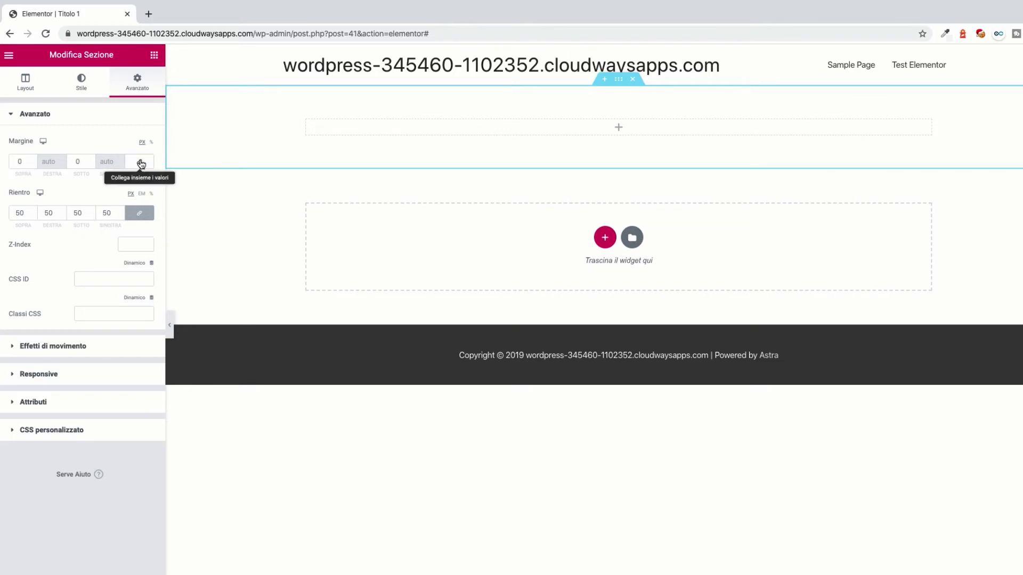
pyautogui.click(33, 159)
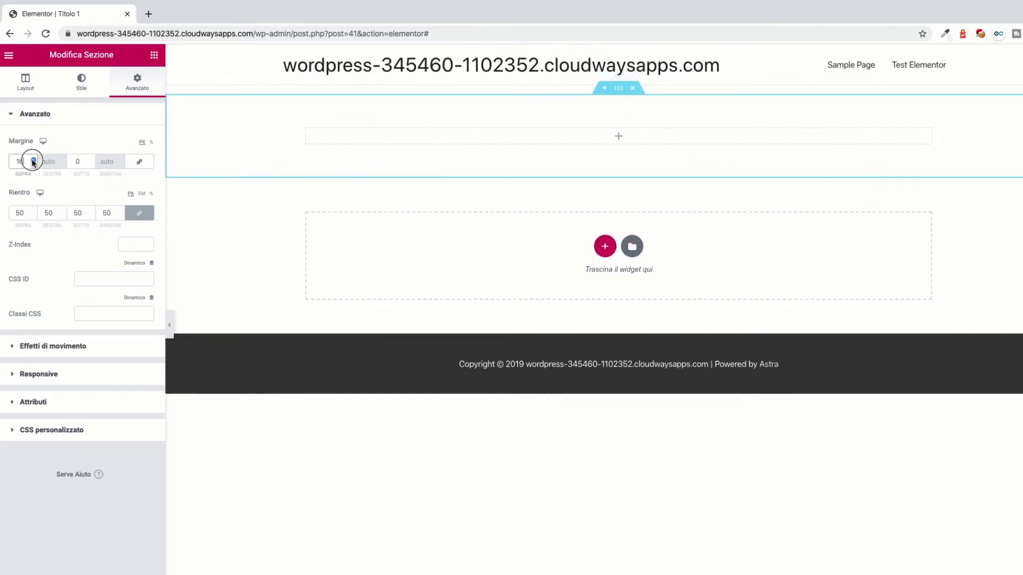
pyautogui.moveTo(33, 161); pyautogui.dragTo(33, 161)
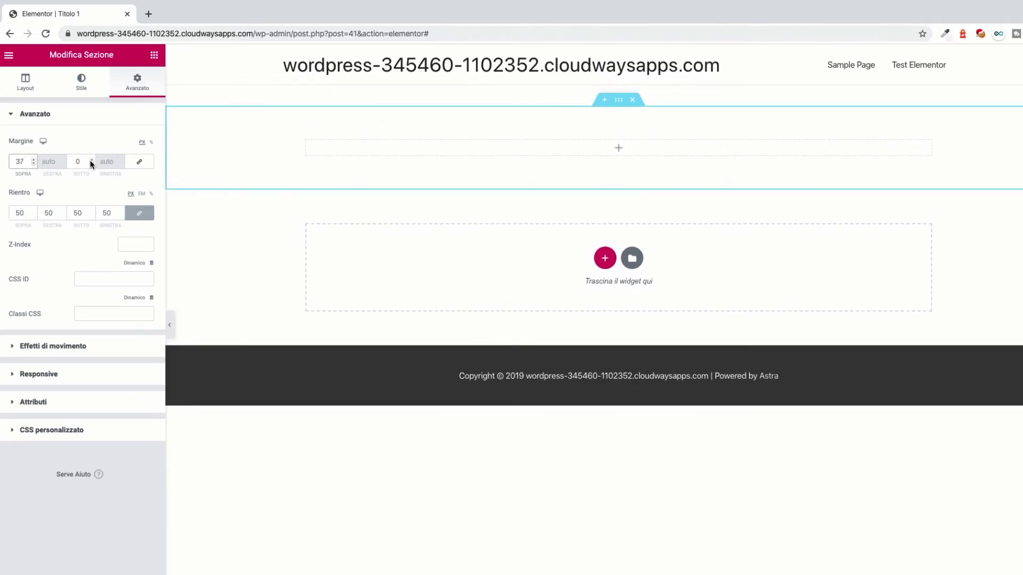
pyautogui.click(90, 160)
pyautogui.moveTo(91, 163); pyautogui.dragTo(91, 162)
pyautogui.click(91, 164)
pyautogui.doubleClick(23, 159)
pyautogui.write('0')
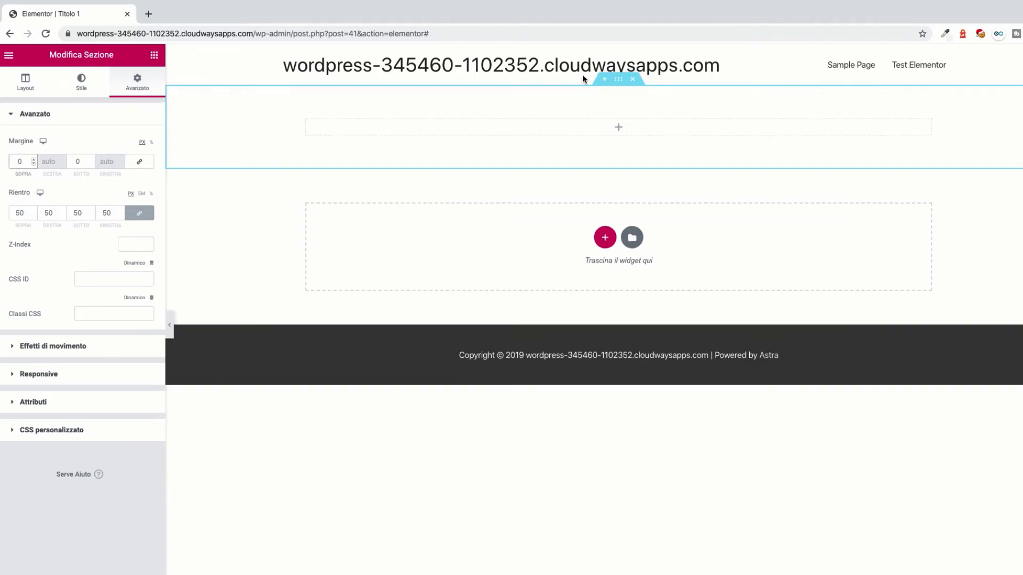
# Step: Increase the section's linked padding (Rientro) to 80 px on all sides
pyautogui.click(36, 212)
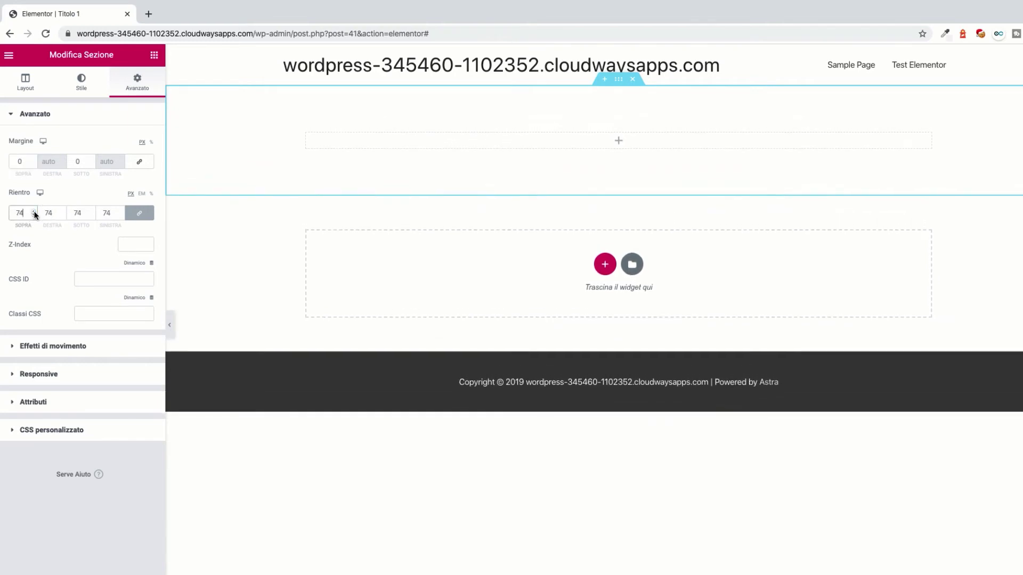
pyautogui.click(35, 211)
pyautogui.click(34, 211)
pyautogui.click(34, 211)
pyautogui.click(35, 211)
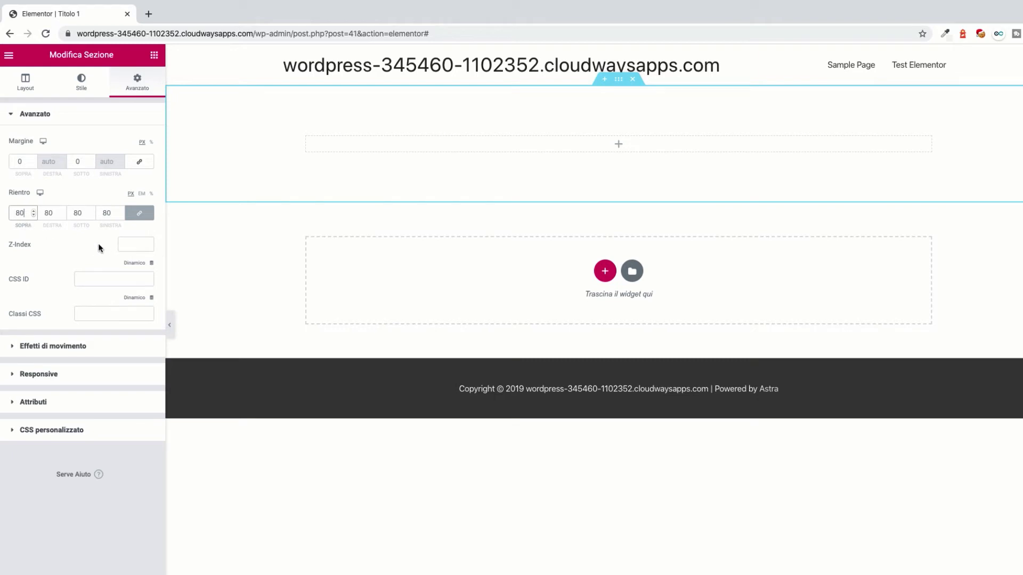
# Step: Try Z-Index values of 2 and 1 on the section, and leave the Z-Index empty
pyautogui.click(126, 245)
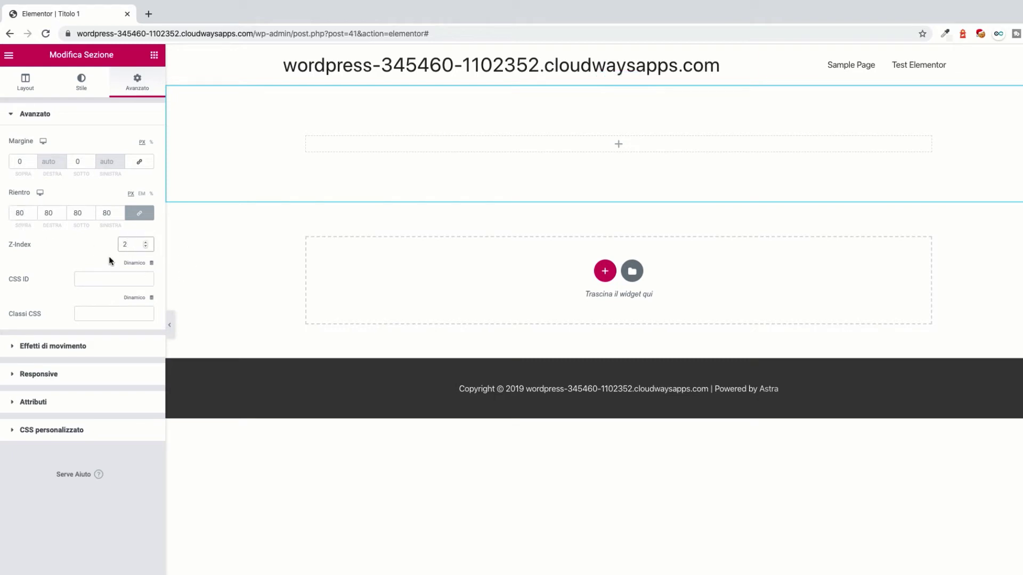
pyautogui.press('BackSpace')
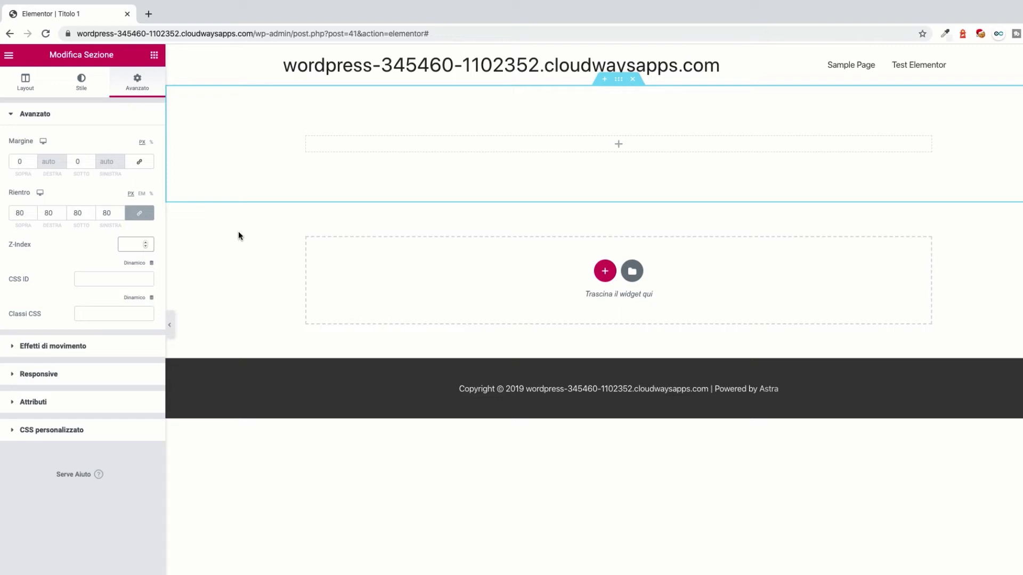
pyautogui.write('1')
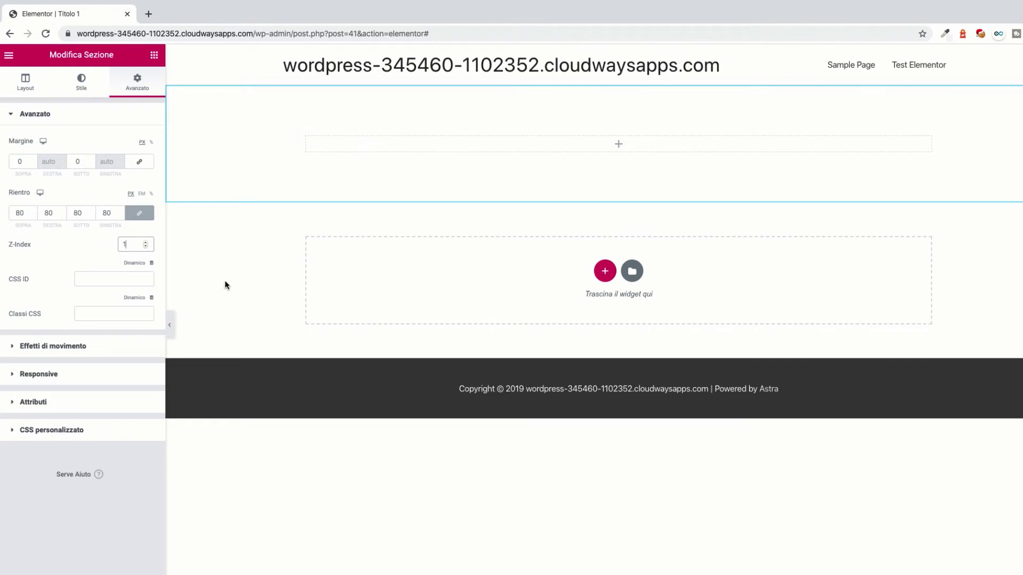
pyautogui.press('BackSpace')
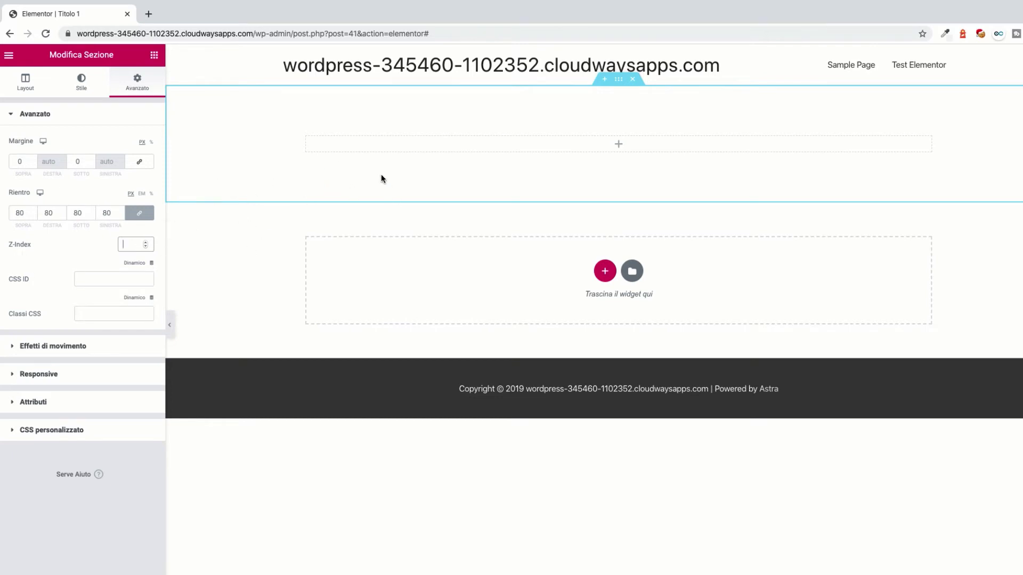
pyautogui.click(92, 277)
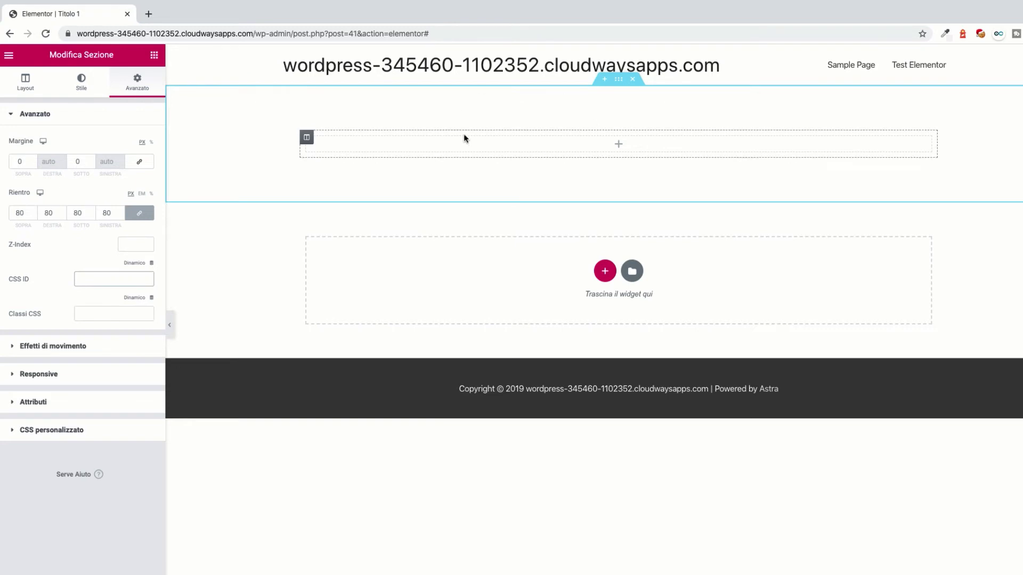
# Step: Turn on the scrolling effect (Effetto di scorrimento) in the section's motion effects settings
pyautogui.click(113, 314)
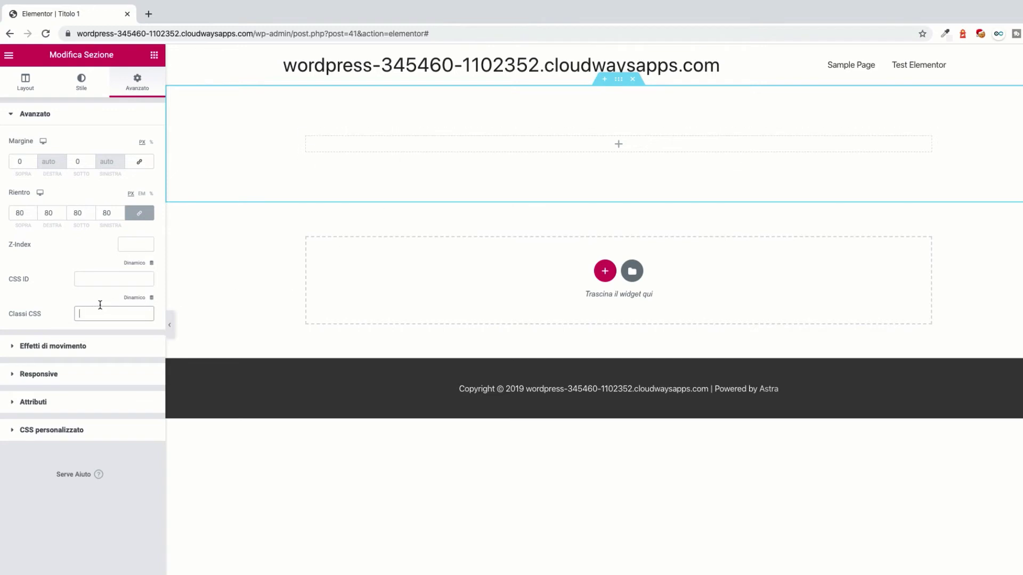
pyautogui.click(59, 347)
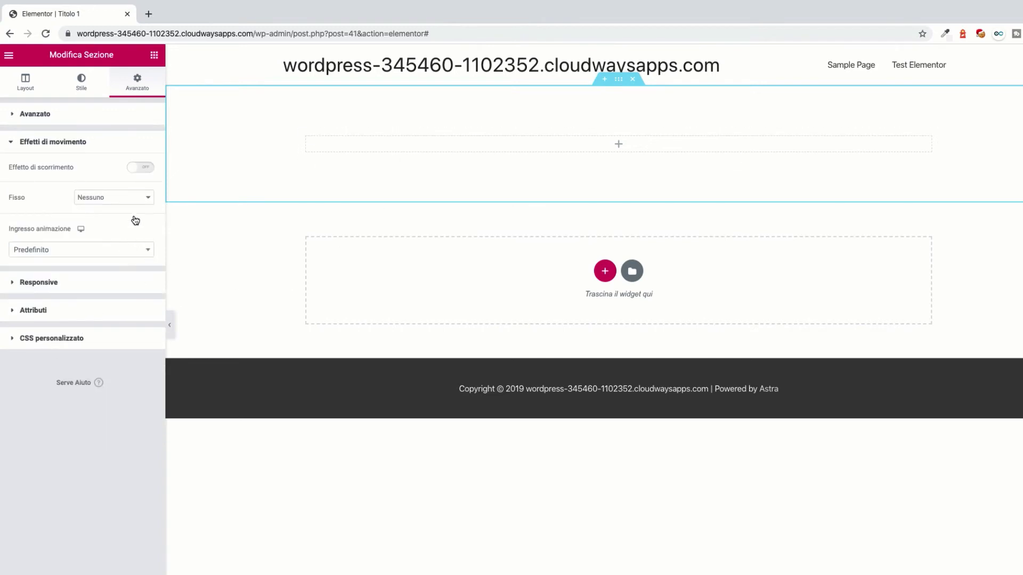
pyautogui.click(139, 168)
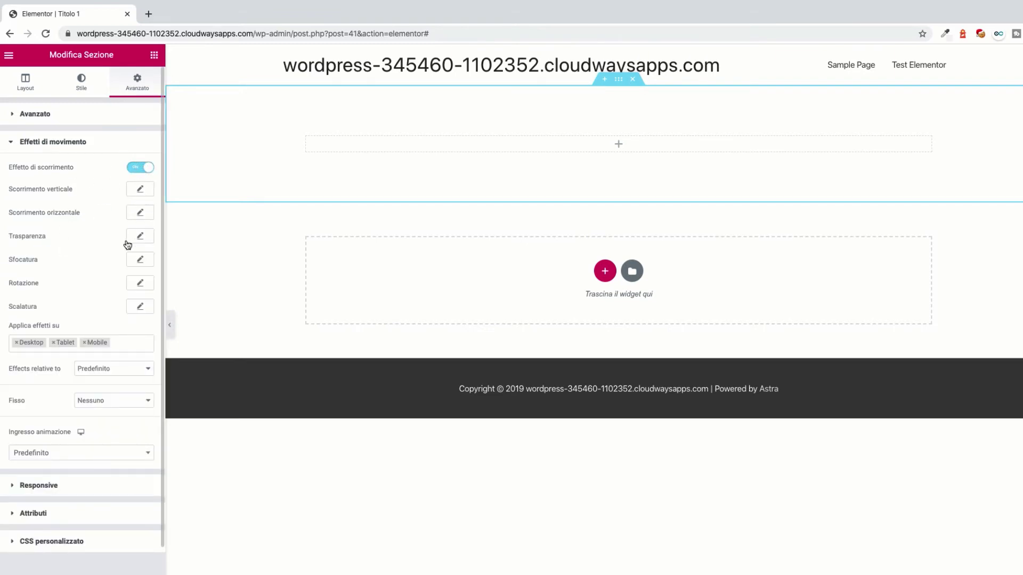
pyautogui.scroll(-1, 76, 303)
pyautogui.scroll(-1, 75, 304)
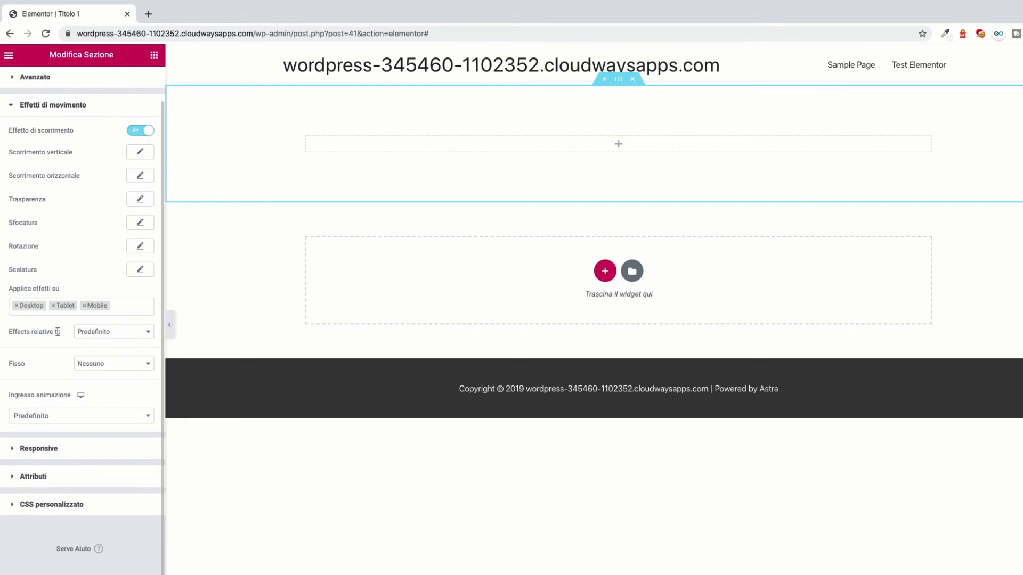
# Step: Review the Effects relative to options for the section's scrolling effect, keeping Predefinito
pyautogui.click(108, 332)
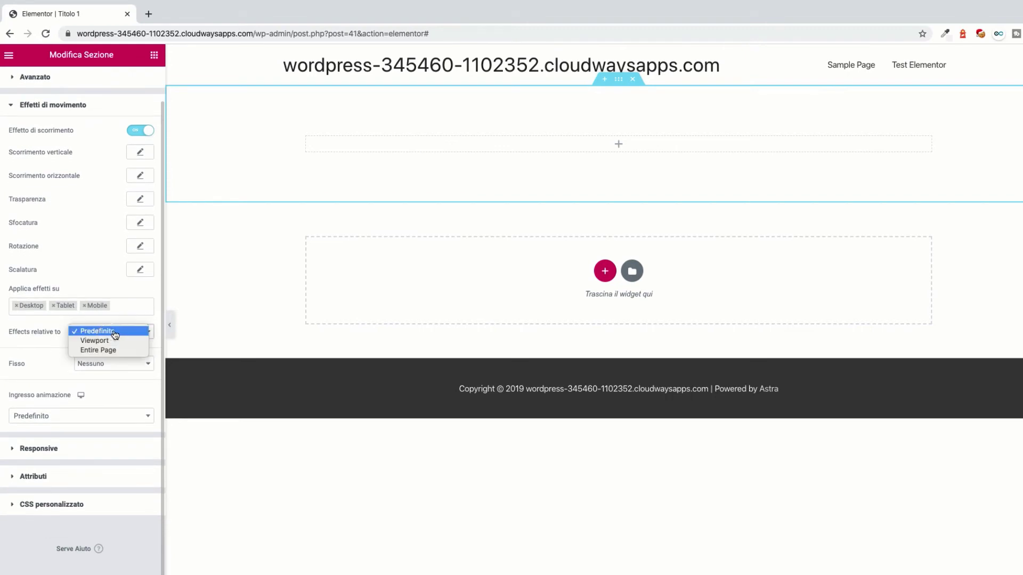
pyautogui.click(50, 333)
pyautogui.click(101, 335)
pyautogui.click(42, 316)
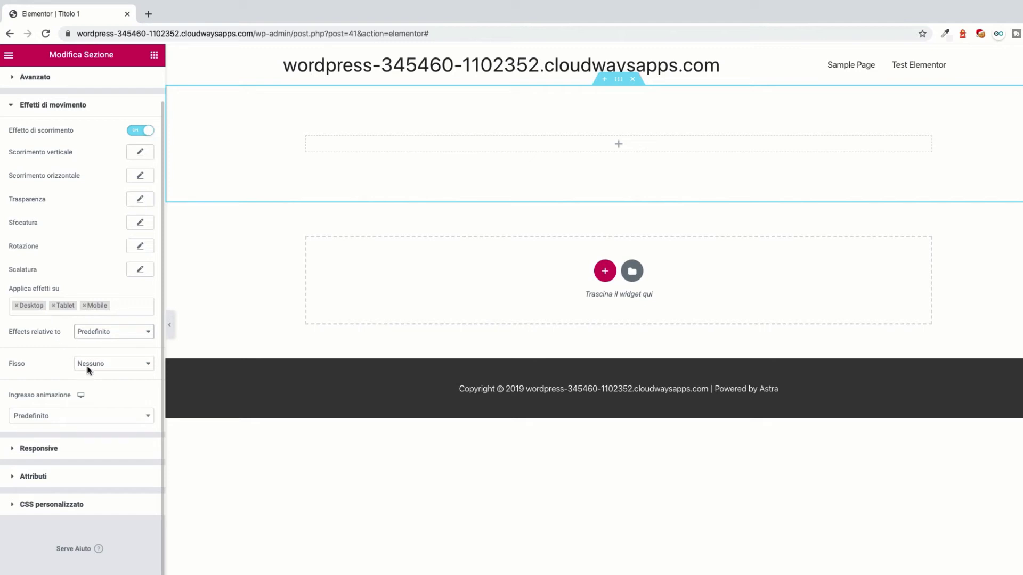
pyautogui.click(114, 332)
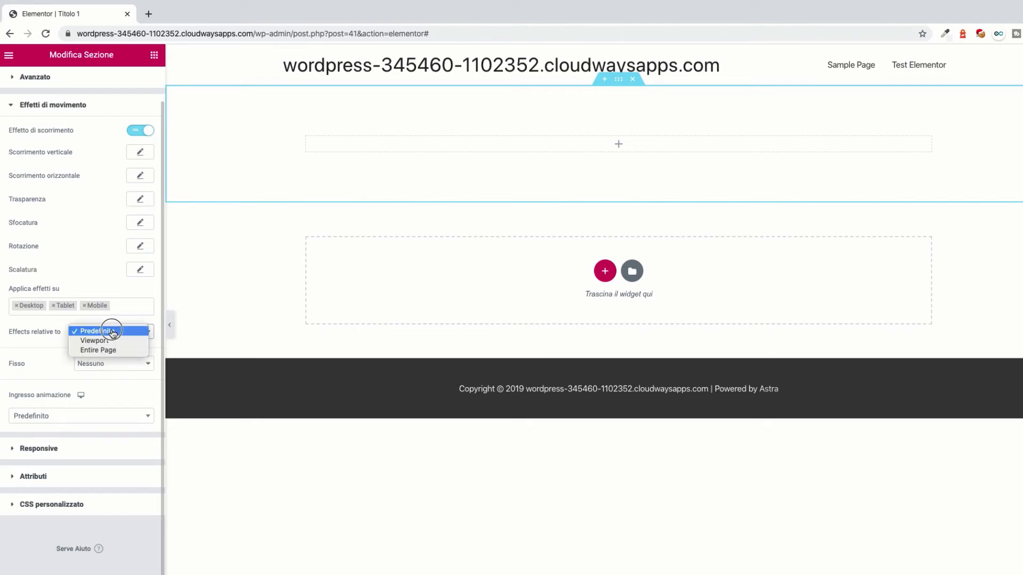
pyautogui.click(83, 281)
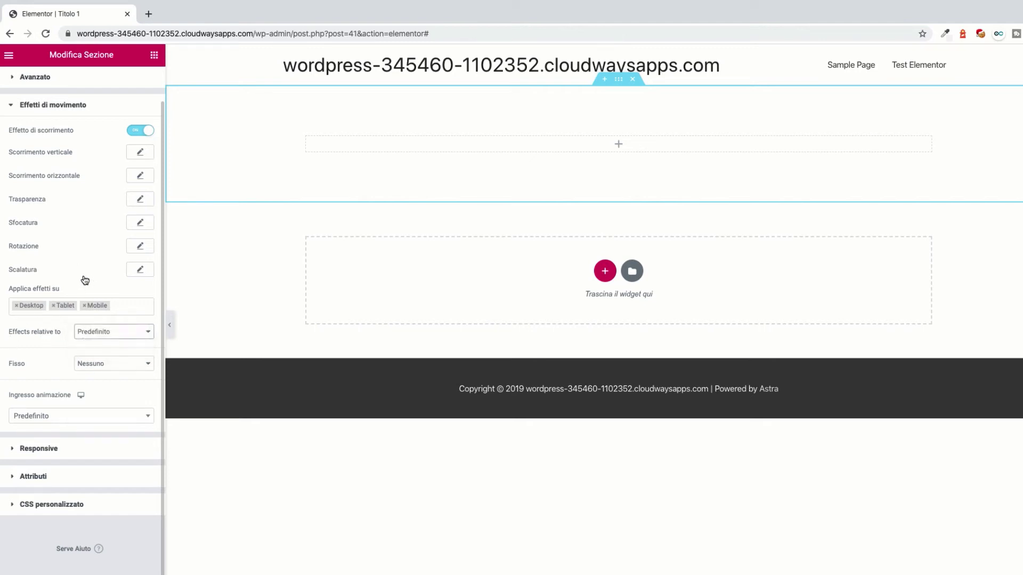
# Step: Try the sticky setting (Fisso) with In alto and In basso on the section, and return it to Nessuno
pyautogui.click(101, 366)
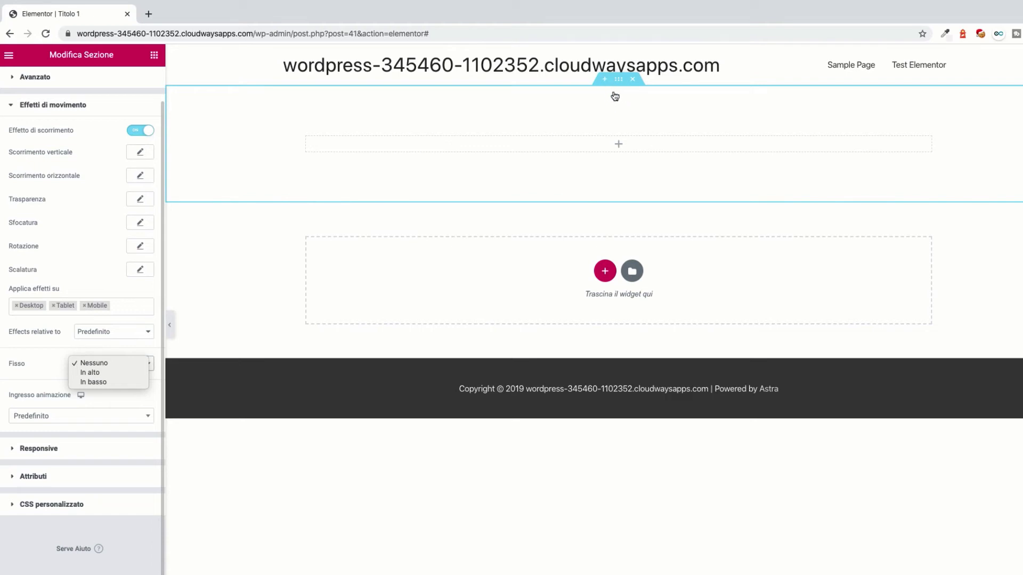
pyautogui.click(269, 234)
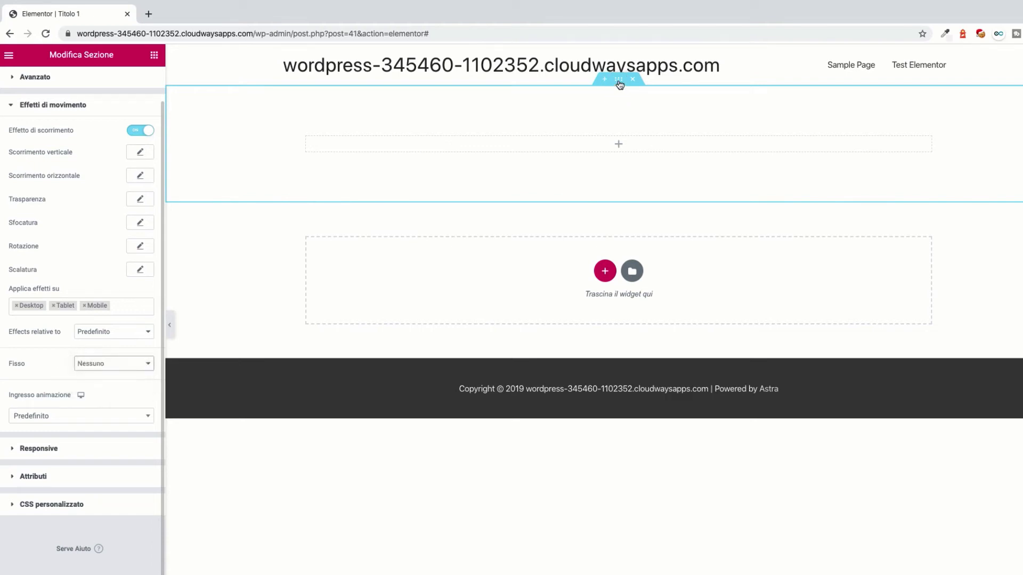
pyautogui.click(102, 364)
pyautogui.click(101, 372)
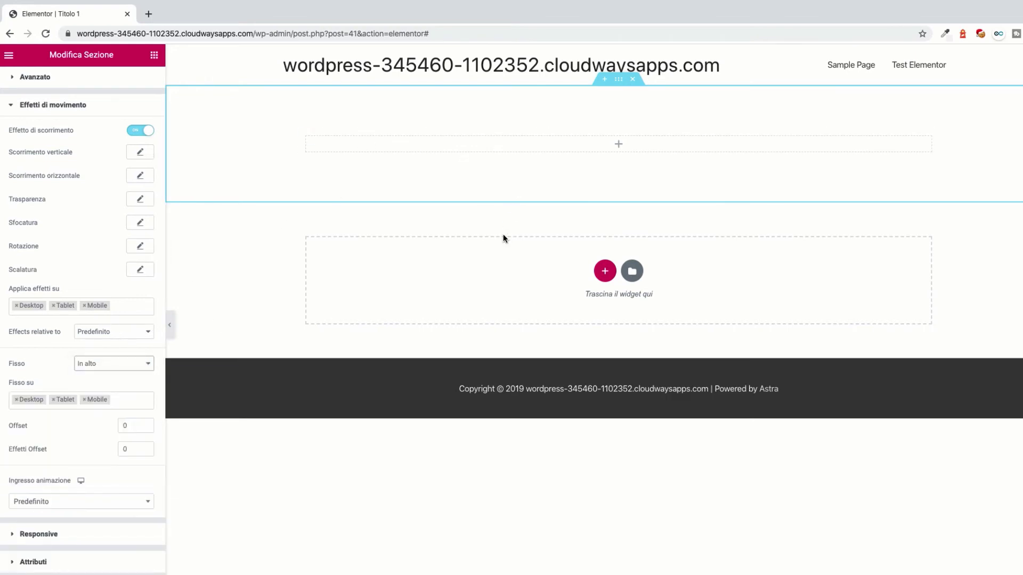
pyautogui.click(94, 363)
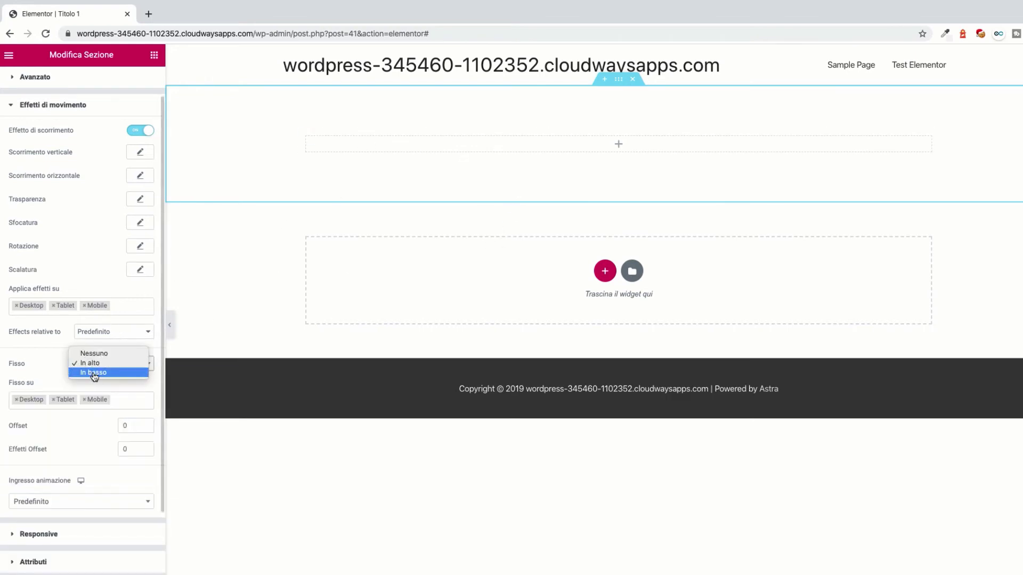
pyautogui.click(95, 373)
pyautogui.click(109, 363)
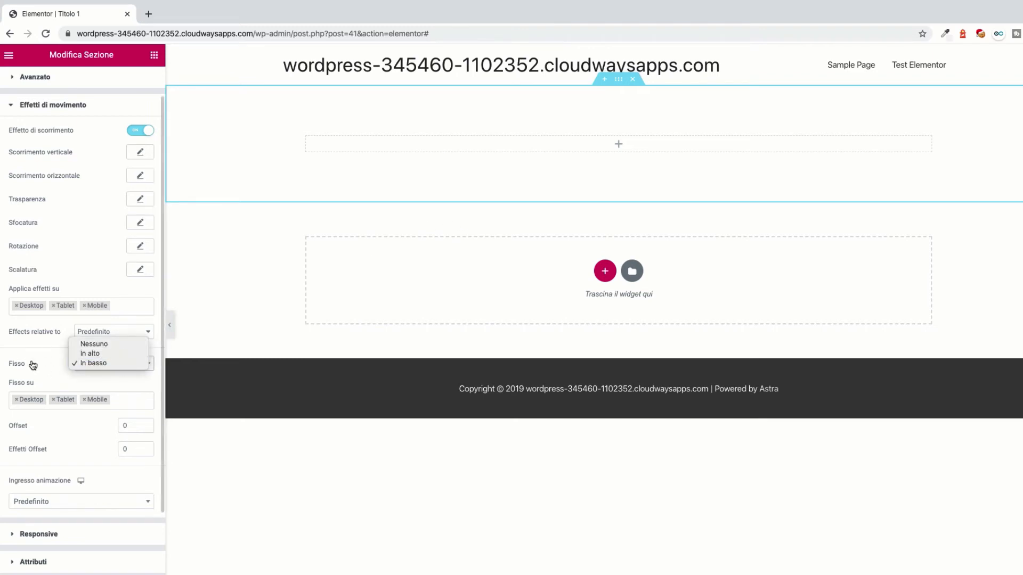
pyautogui.click(85, 344)
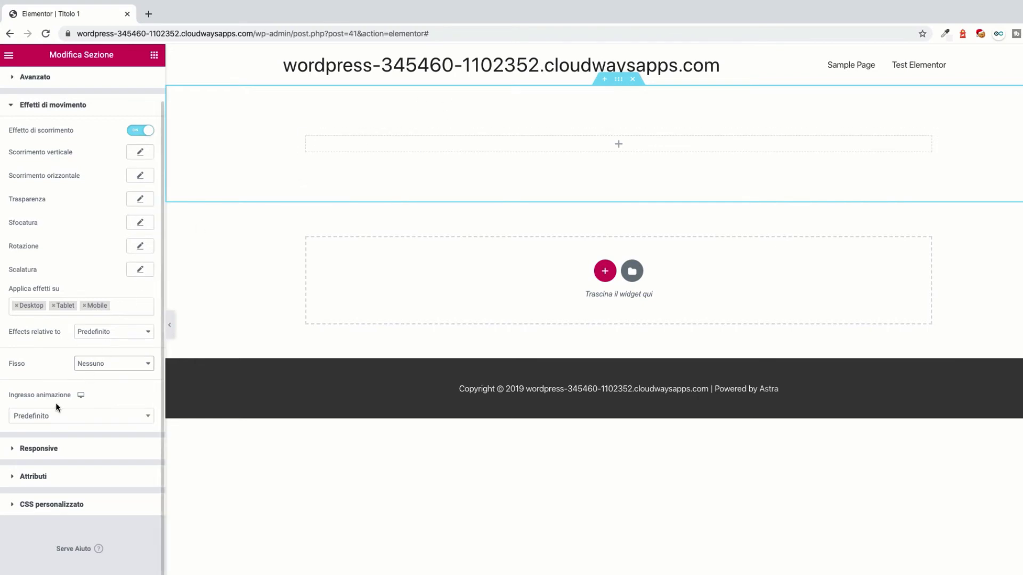
# Step: Try the Fade In Down and Fade In Right entrance animations on the section, and reset the animation to Predefinito
pyautogui.click(60, 417)
pyautogui.click(40, 491)
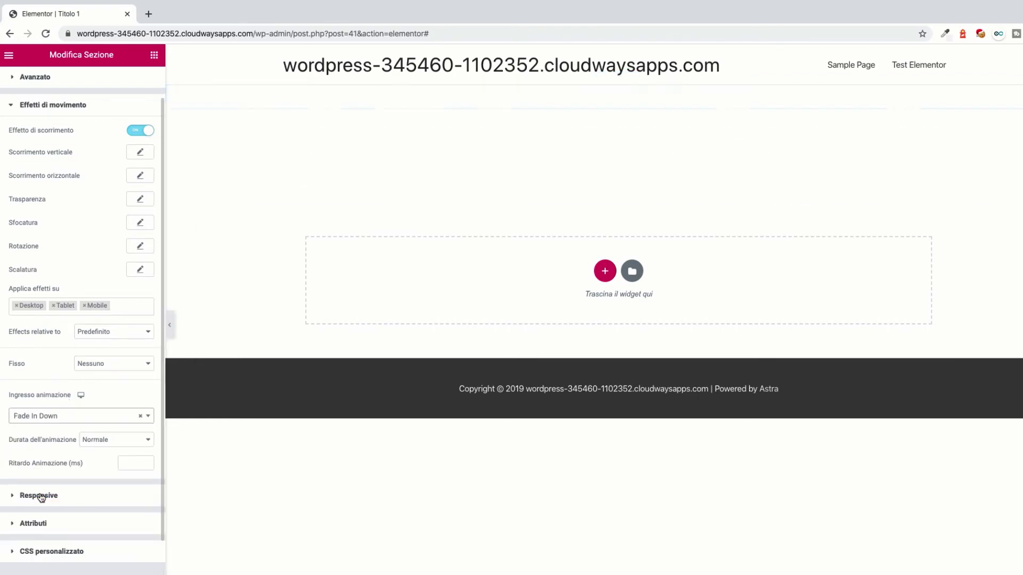
pyautogui.scroll(-2, 41, 499)
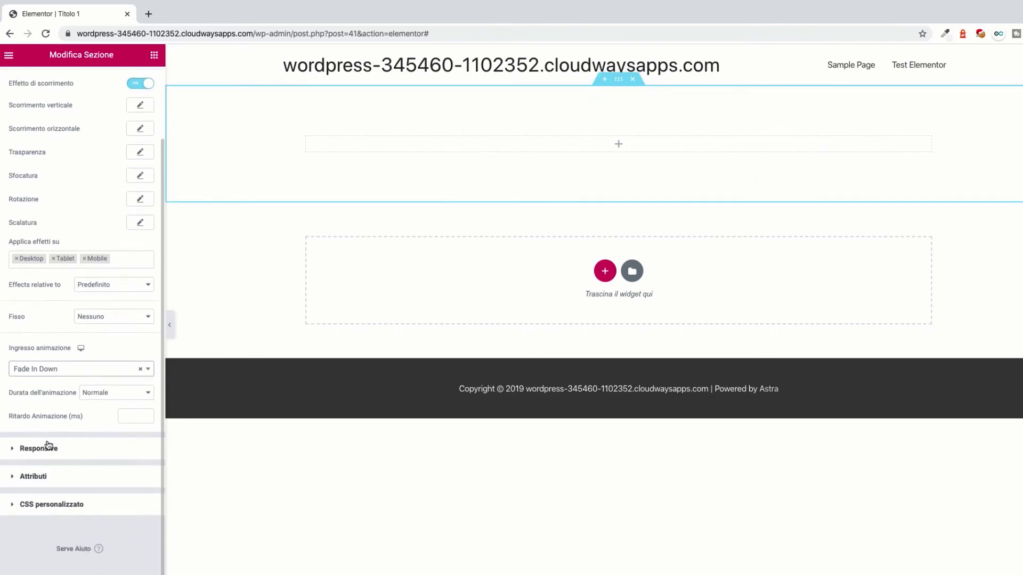
pyautogui.click(63, 369)
pyautogui.click(41, 476)
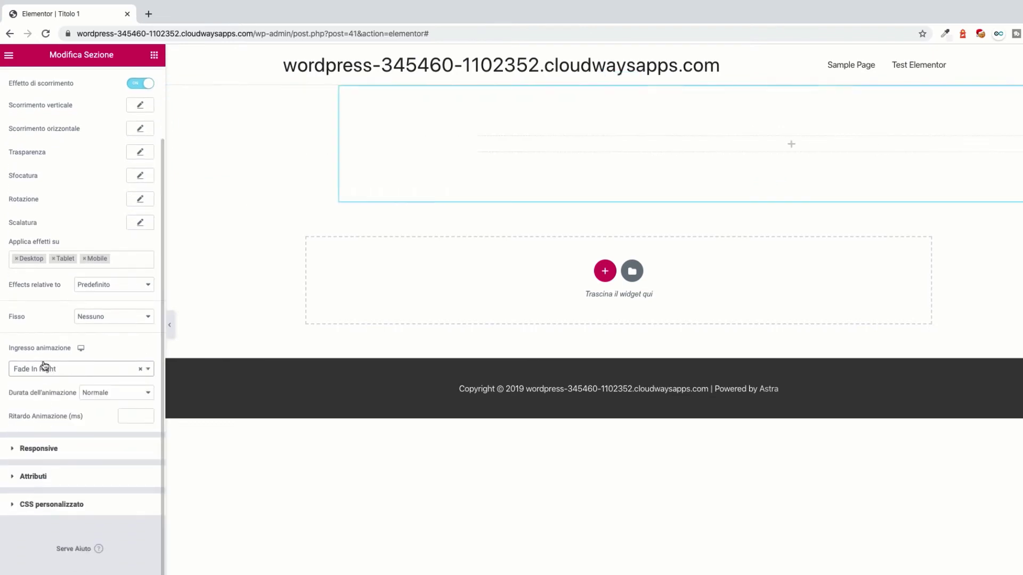
pyautogui.click(140, 369)
pyautogui.click(33, 397)
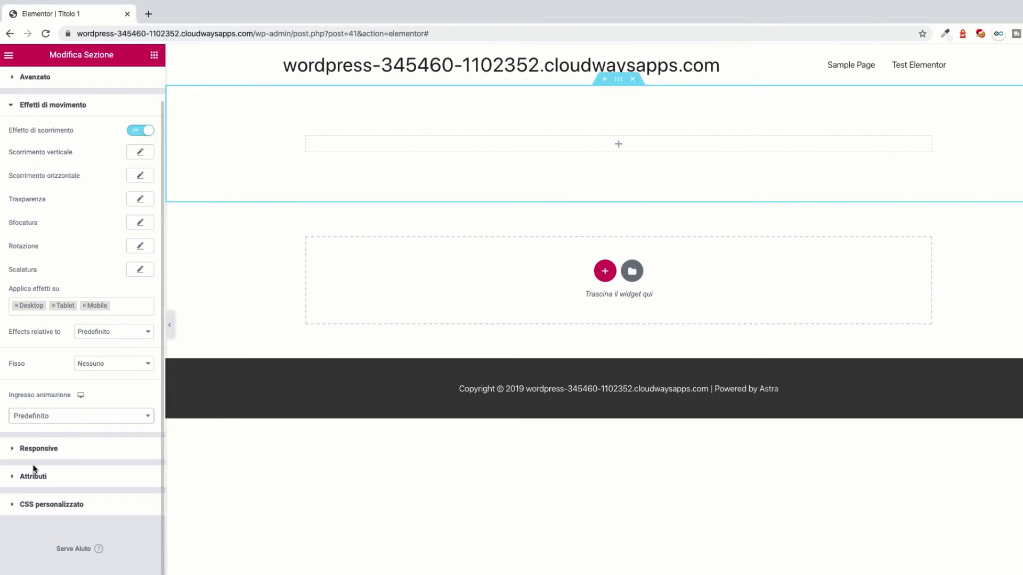
# Step: Try hiding the section on desktop, mobile and tablet in its responsive visibility settings, and turn each option off again
pyautogui.click(34, 451)
pyautogui.click(139, 292)
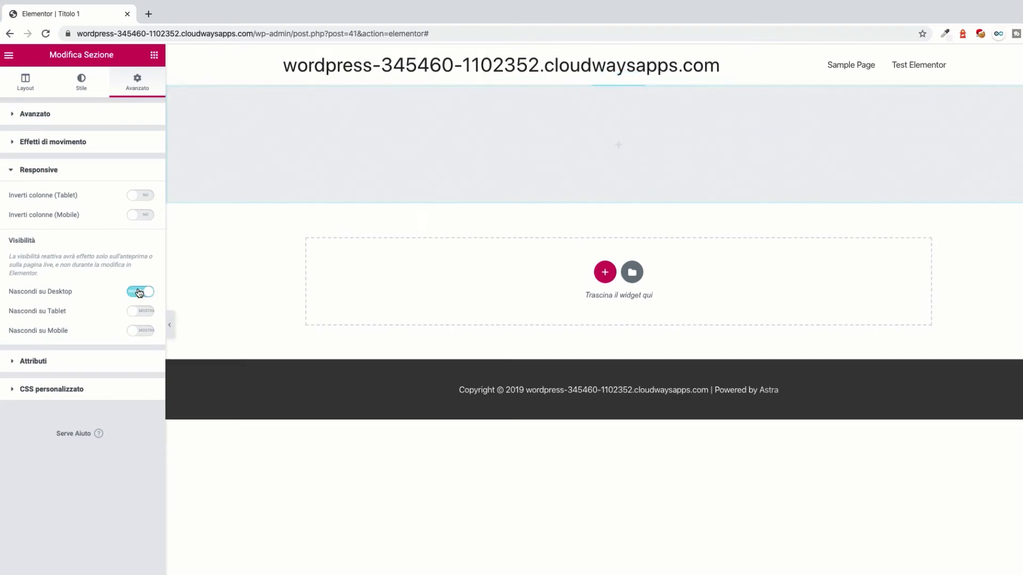
pyautogui.click(140, 292)
pyautogui.click(133, 331)
pyautogui.click(133, 331)
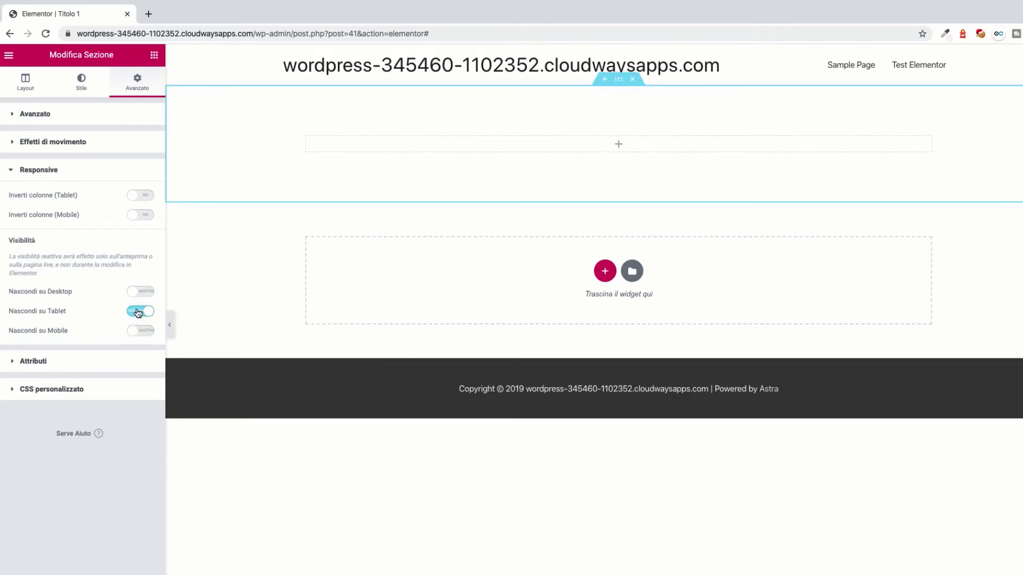
pyautogui.click(136, 312)
# Step: Examine the section's custom attributes (Attributi) and custom CSS (CSS personalizzato) settings
pyautogui.click(33, 361)
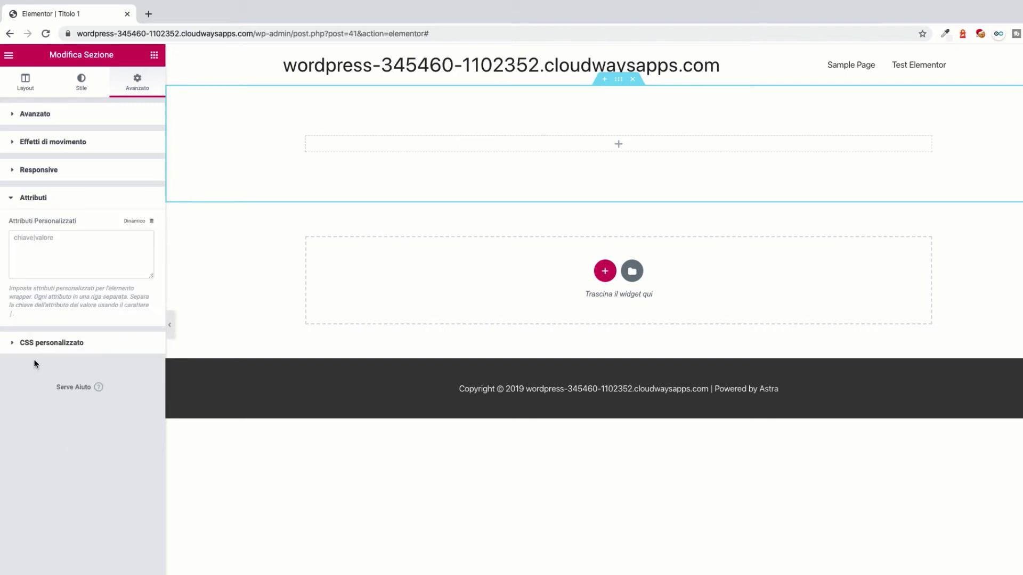
pyautogui.click(26, 200)
pyautogui.click(43, 230)
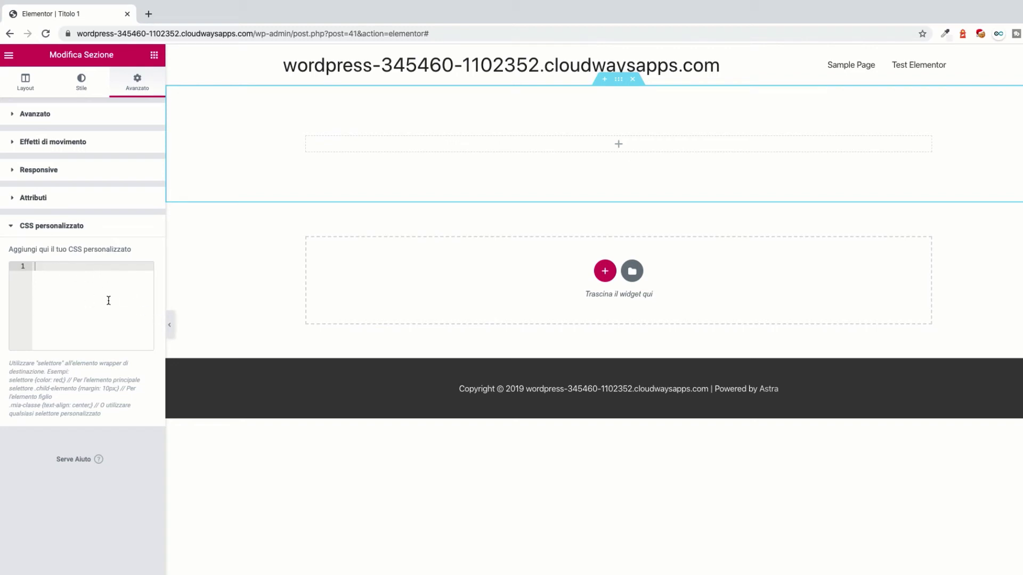
pyautogui.click(59, 228)
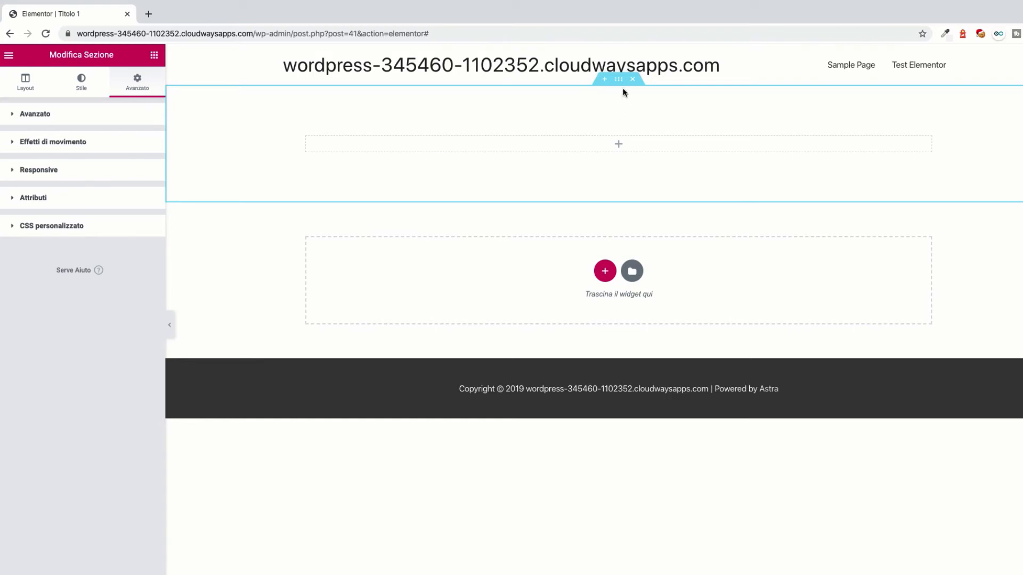
# Step: Add a new section with two equal columns below the existing one, and delete the single-column section
pyautogui.click(605, 271)
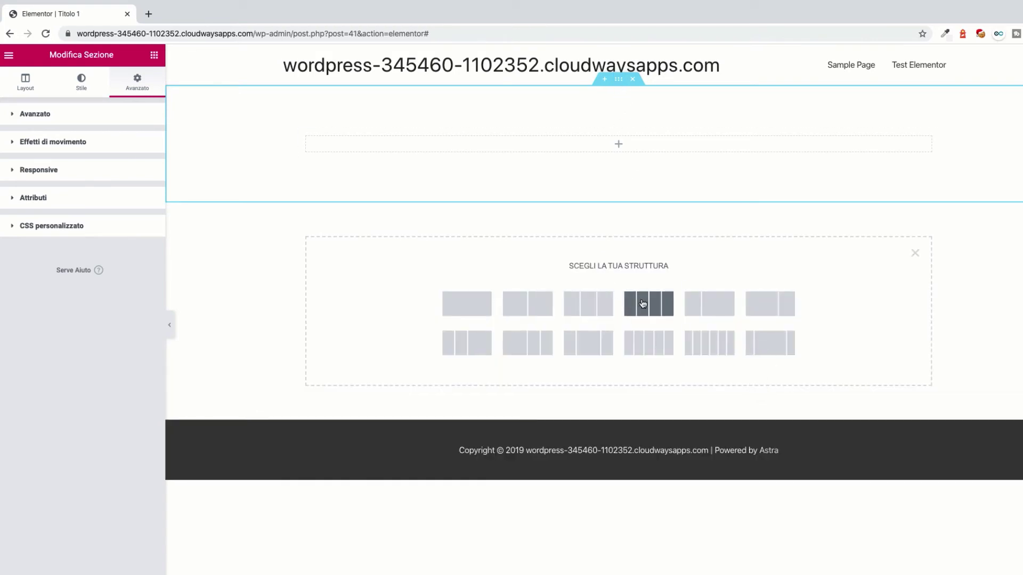
pyautogui.click(527, 309)
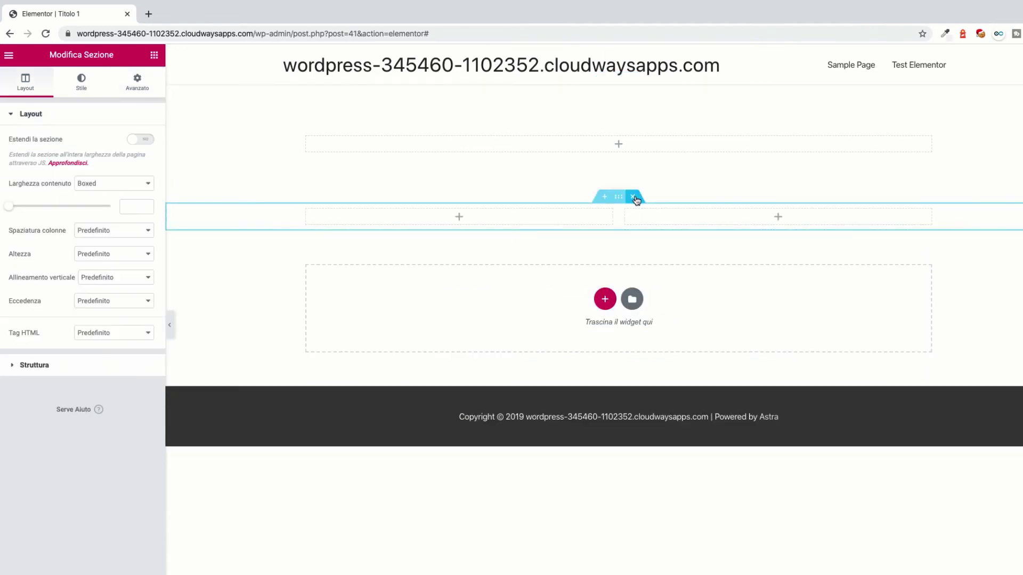
pyautogui.click(632, 79)
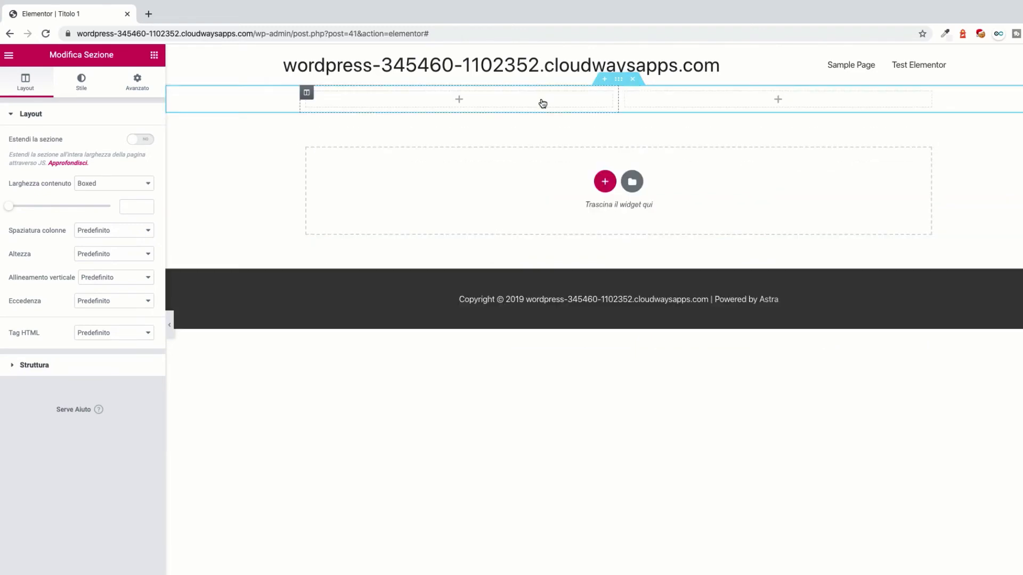
# Step: Set the two-column section's linked padding (Rientro) to 50 px on all sides
pyautogui.click(618, 80)
pyautogui.click(137, 81)
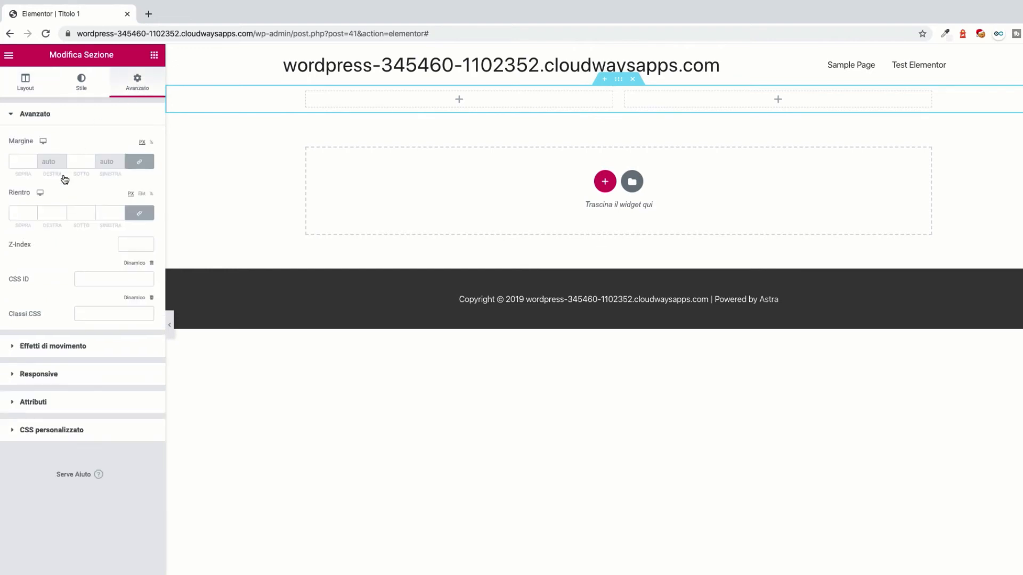
pyautogui.click(19, 215)
pyautogui.write('50')
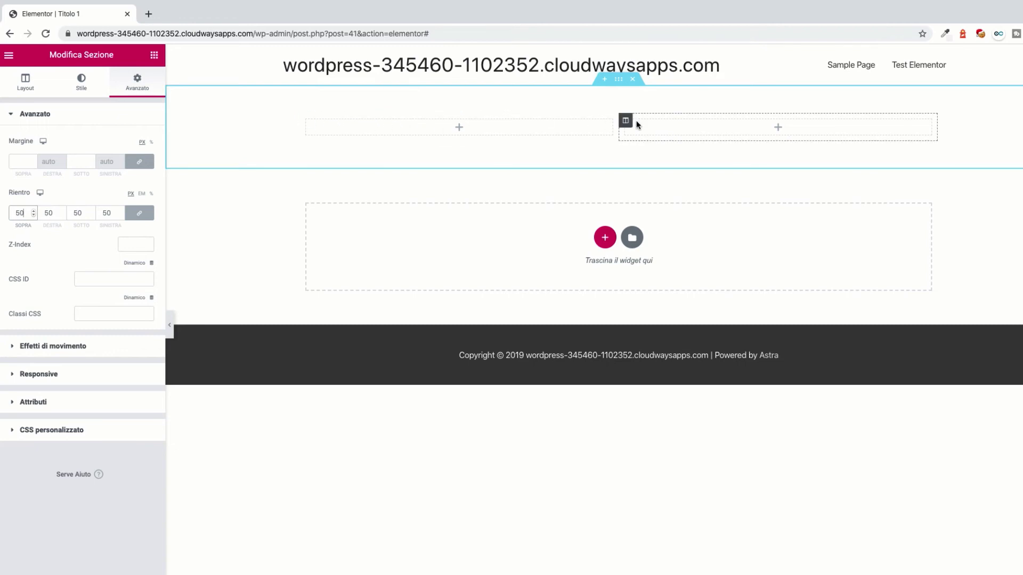
# Step: Duplicate the section's first column twice so the section has four columns
pyautogui.click(602, 238)
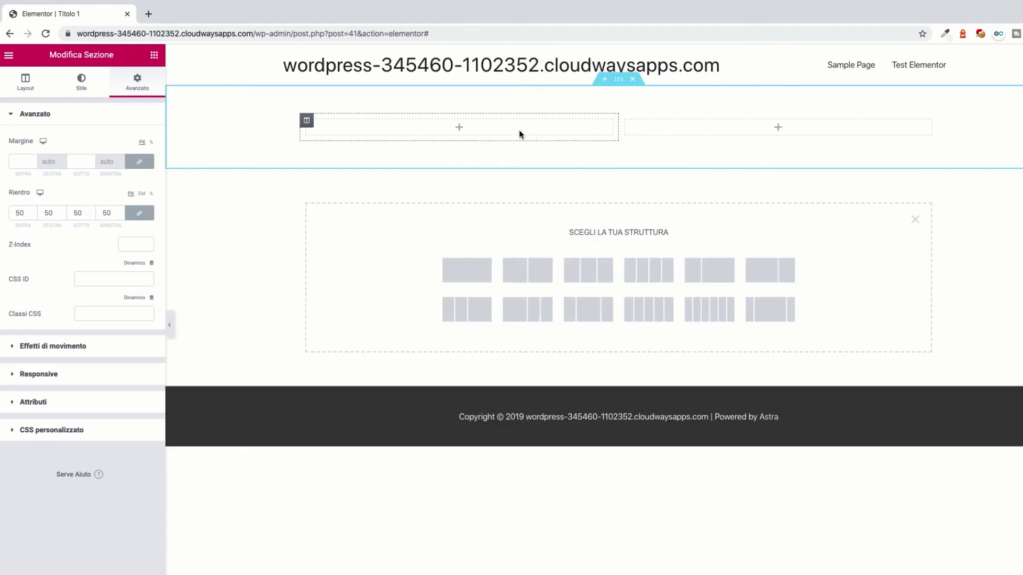
pyautogui.click(436, 130)
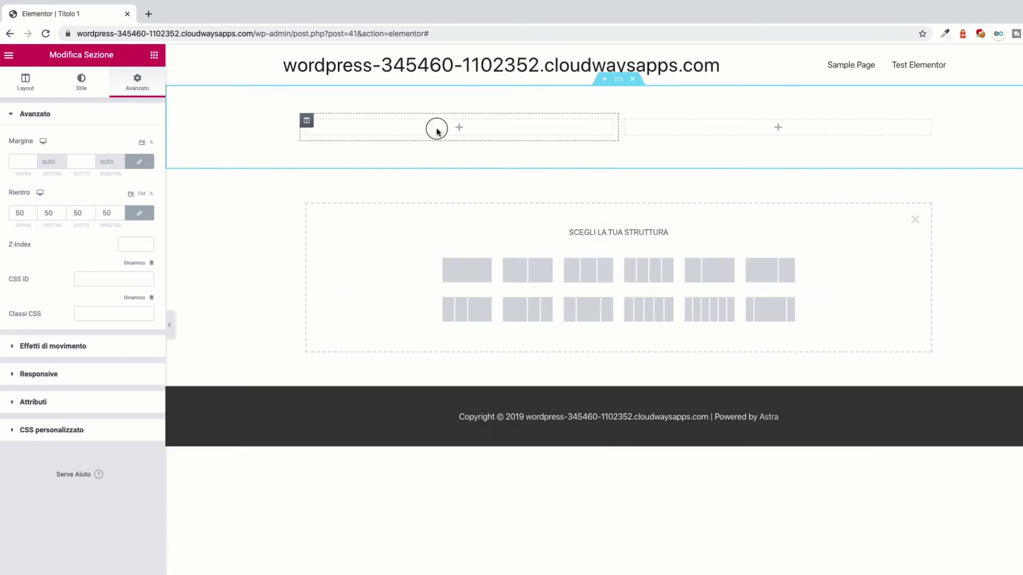
pyautogui.rightClick(307, 123)
pyautogui.click(329, 147)
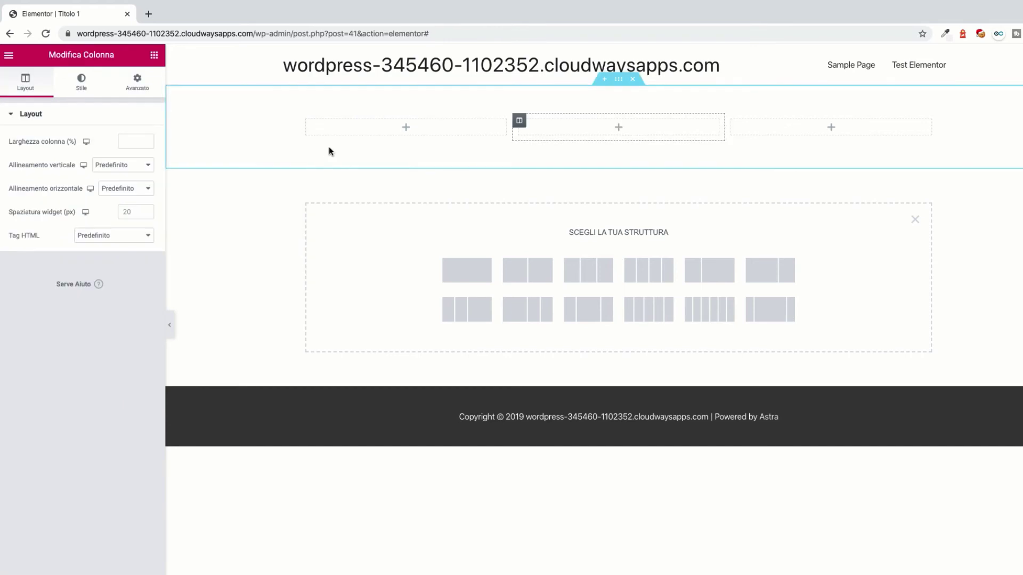
pyautogui.rightClick(308, 122)
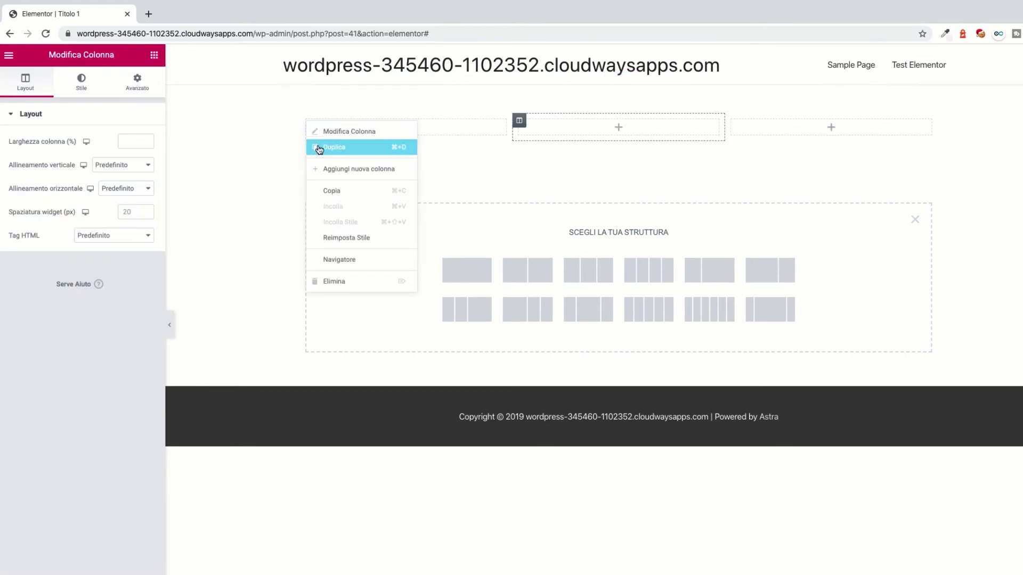
pyautogui.click(319, 148)
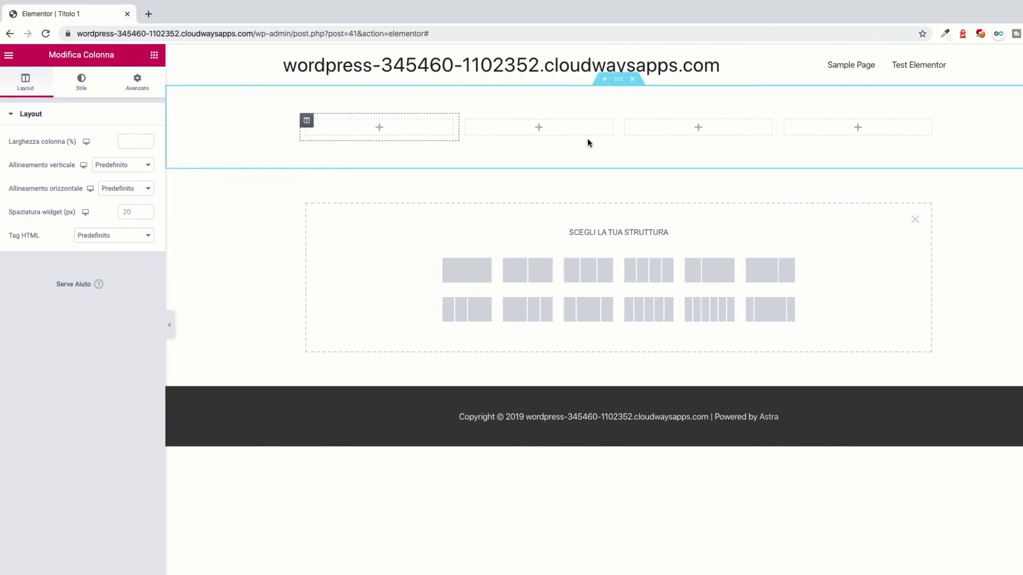
# Step: Set the first column's width (Larghezza colonna) to 30%
pyautogui.click(125, 141)
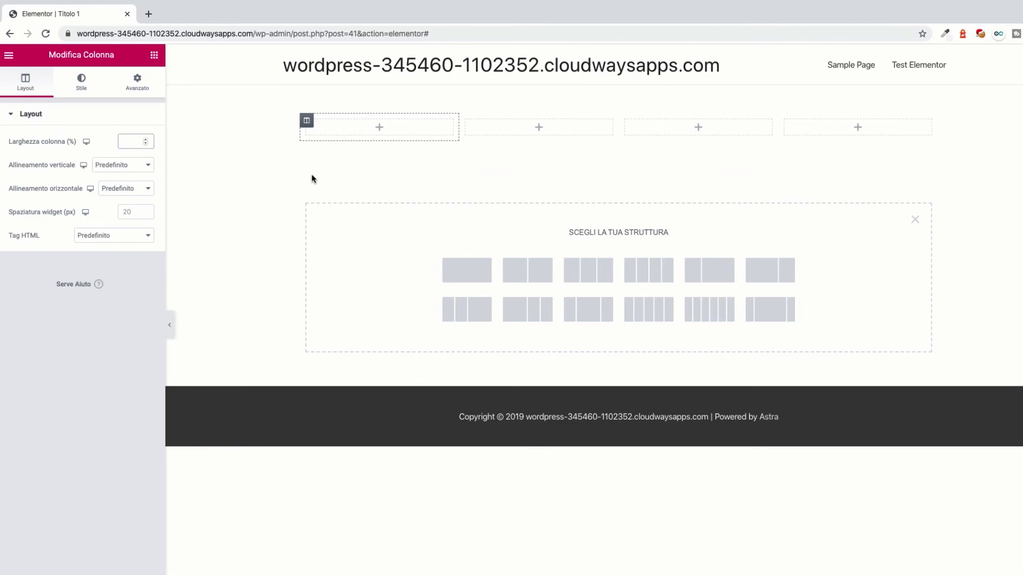
pyautogui.write('30')
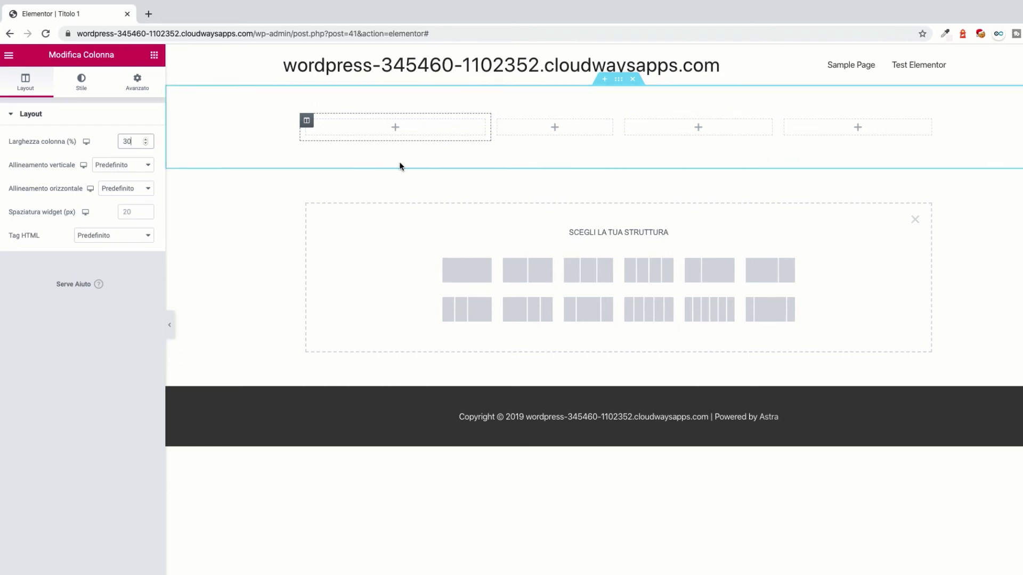
pyautogui.click(122, 169)
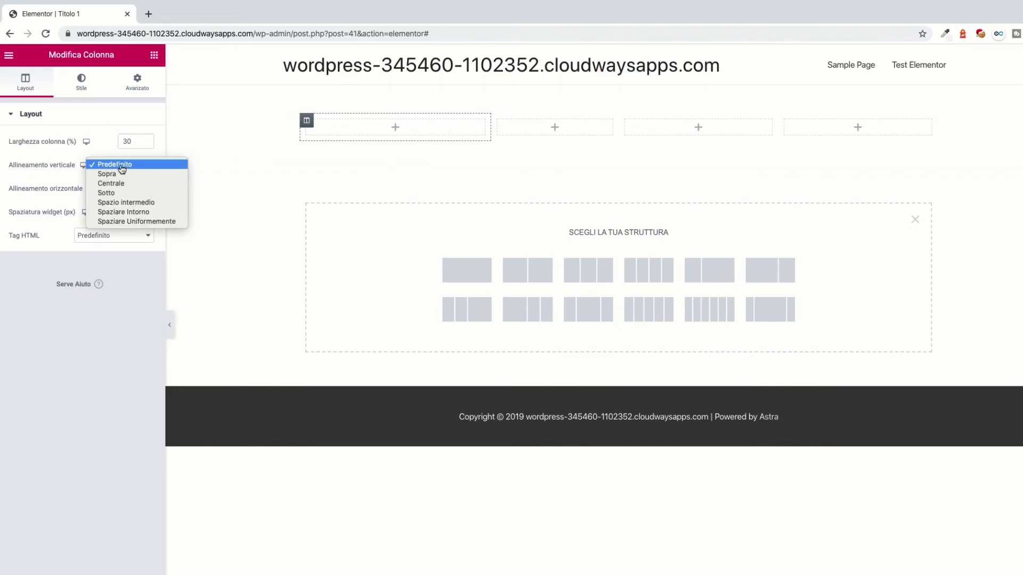
pyautogui.click(57, 173)
pyautogui.click(122, 187)
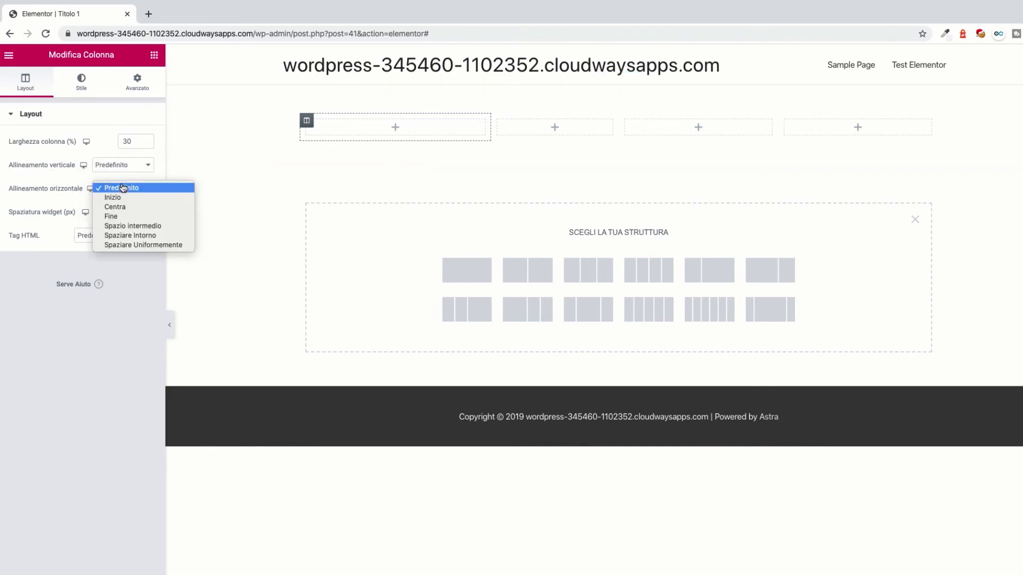
pyautogui.click(48, 189)
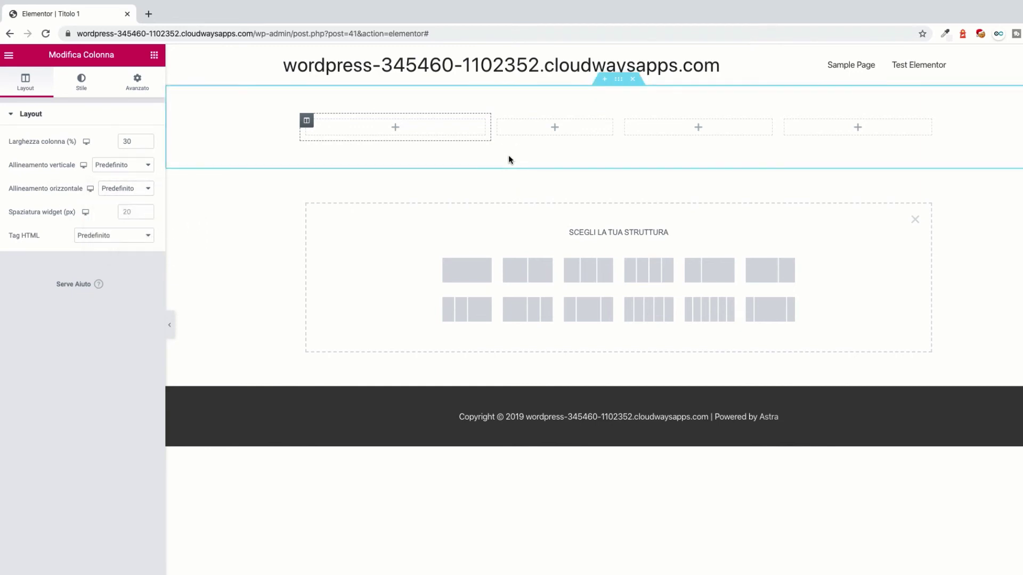
# Step: Shift the borders between the four columns, narrowing the first column to about 21% and widening the second and third
pyautogui.moveTo(490, 121); pyautogui.dragTo(434, 128)
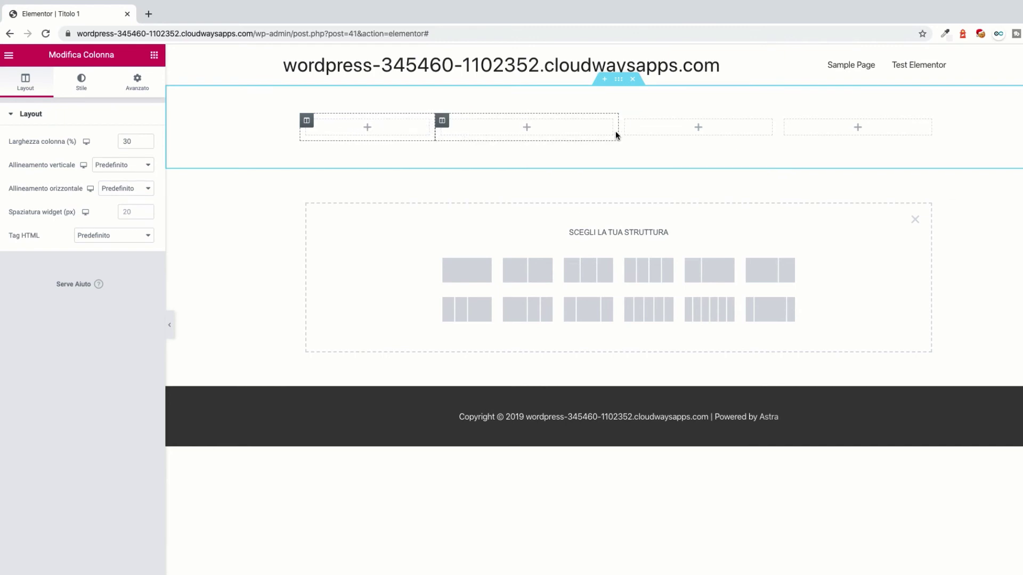
pyautogui.moveTo(616, 131); pyautogui.dragTo(622, 134)
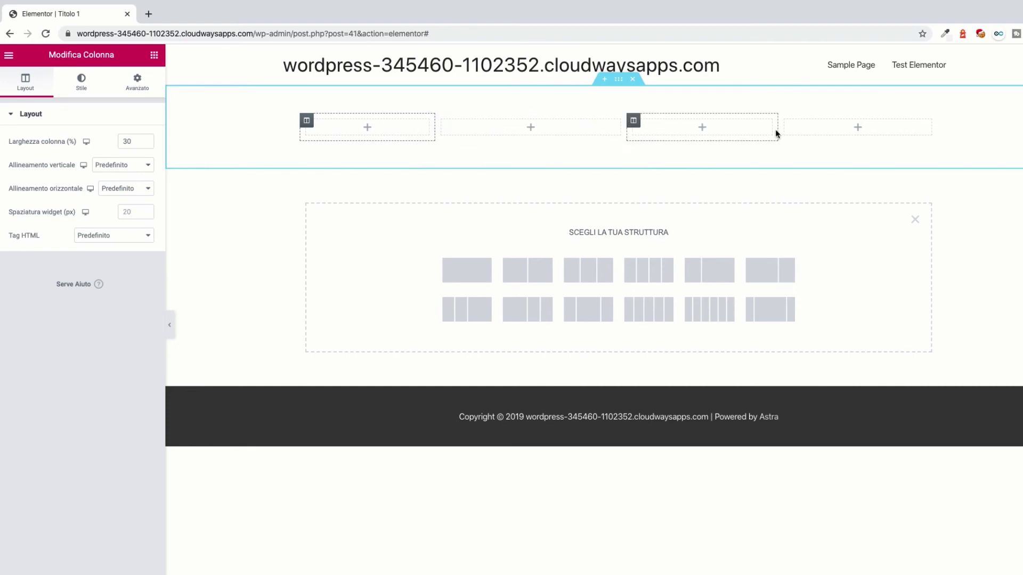
pyautogui.moveTo(776, 132)
pyautogui.mouseDown()
pyautogui.moveTo(753, 127)
pyautogui.moveTo(791, 132)
pyautogui.mouseUp()
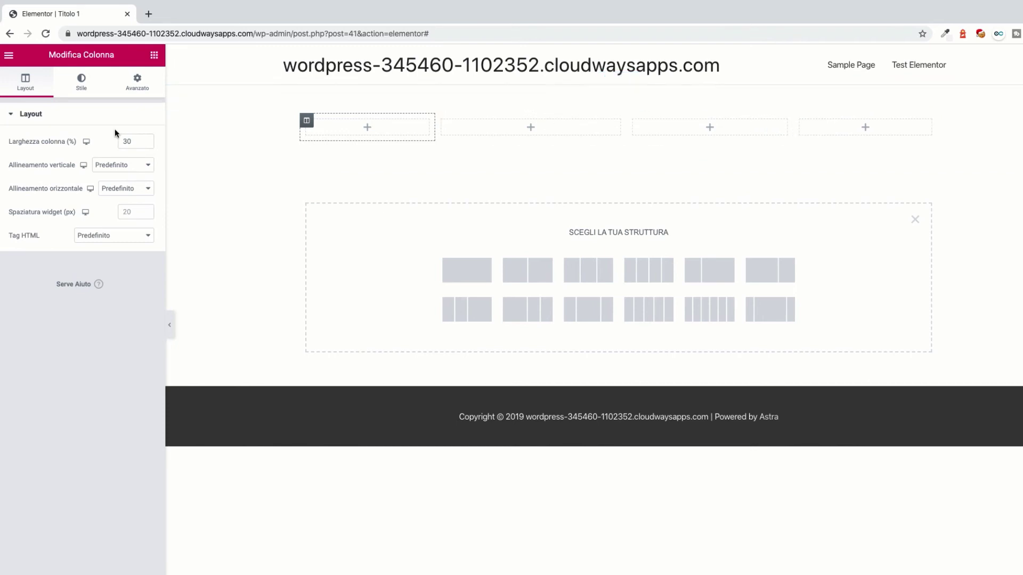
# Step: Give the first column a classic hover background in green #23A455
pyautogui.click(92, 89)
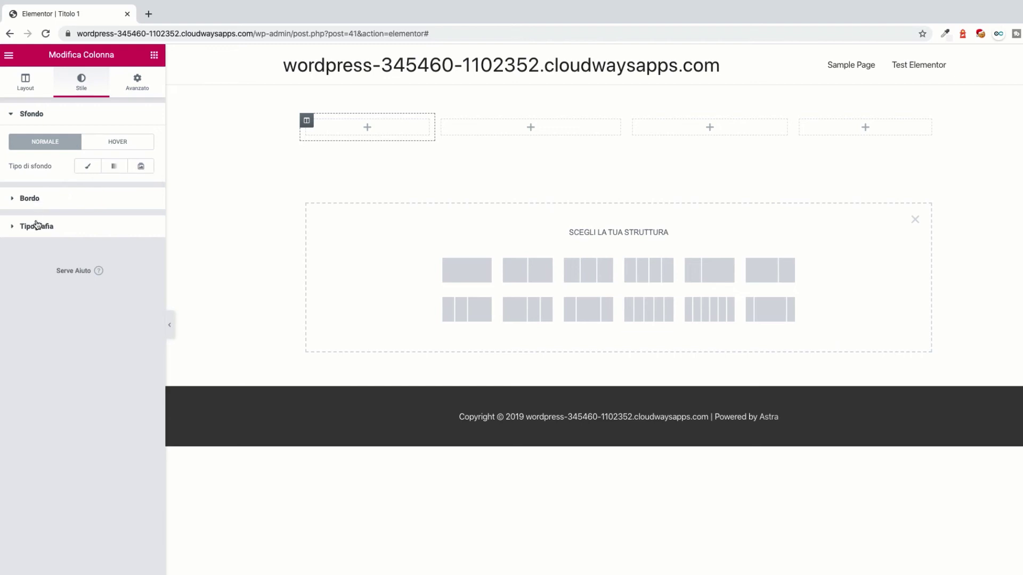
pyautogui.click(130, 143)
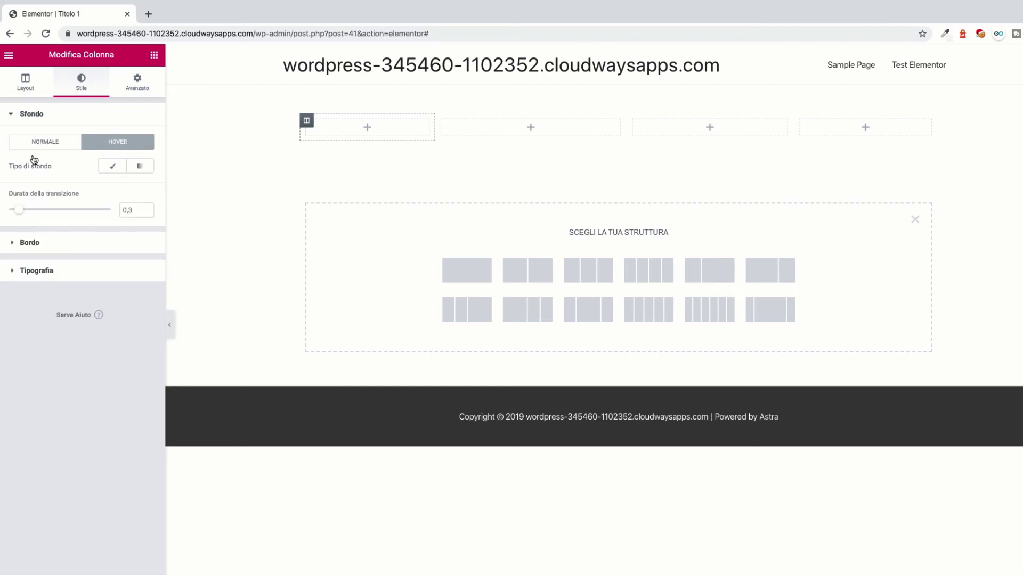
pyautogui.click(112, 166)
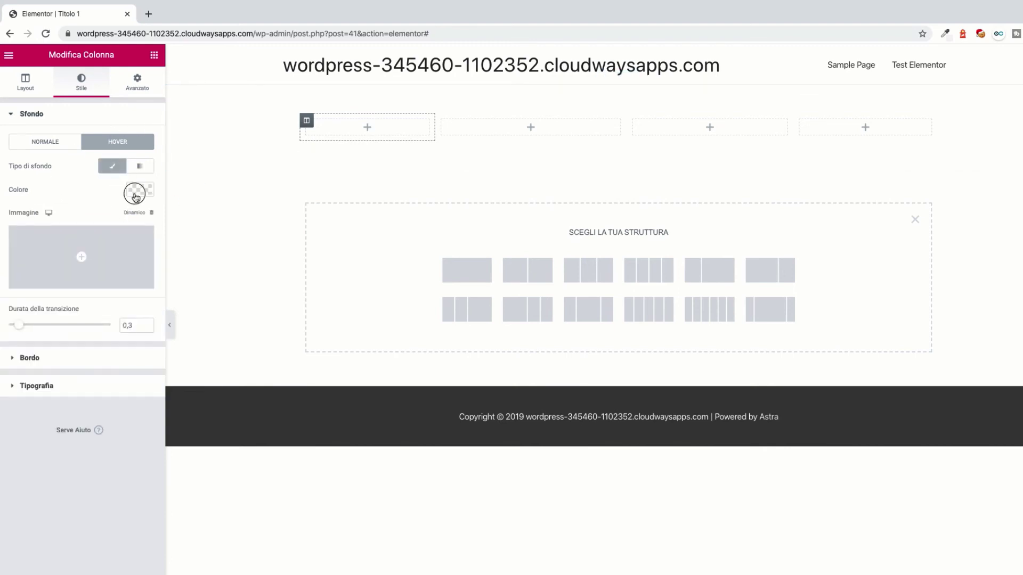
pyautogui.click(136, 196)
pyautogui.click(96, 216)
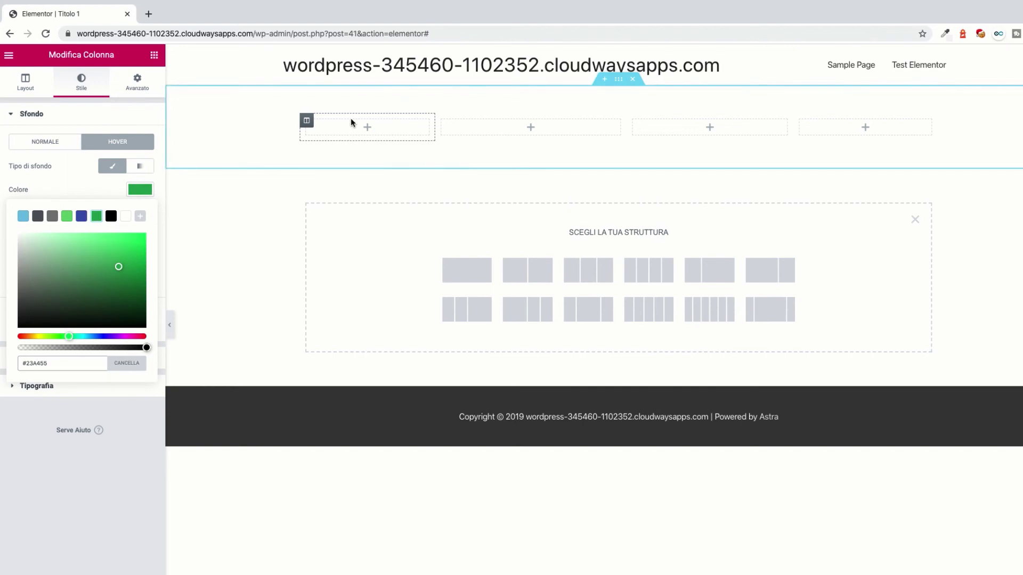
pyautogui.click(95, 192)
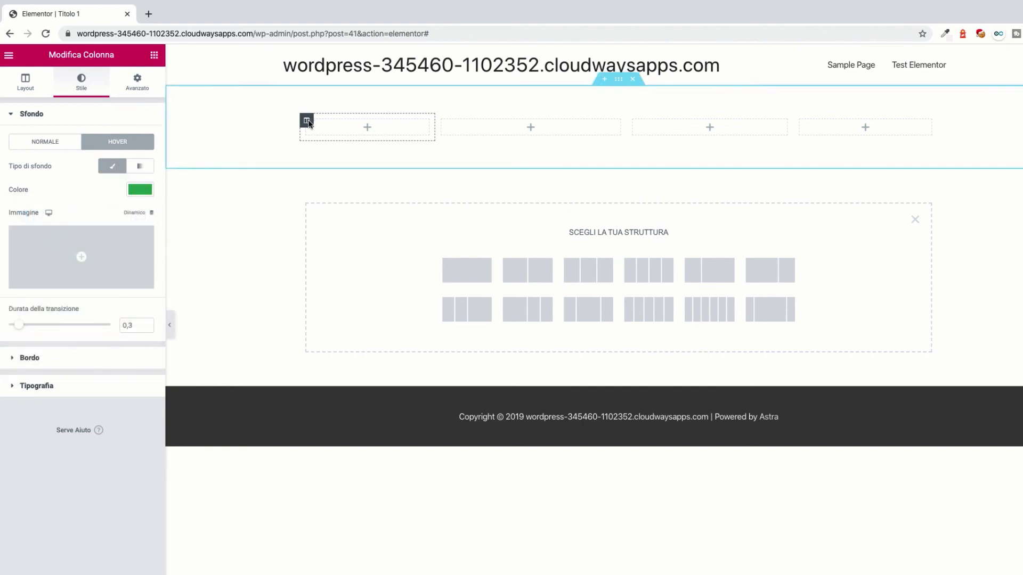
# Step: Try an Intestazione widget in the first column to preview the hover background, and delete the widget
pyautogui.click(155, 58)
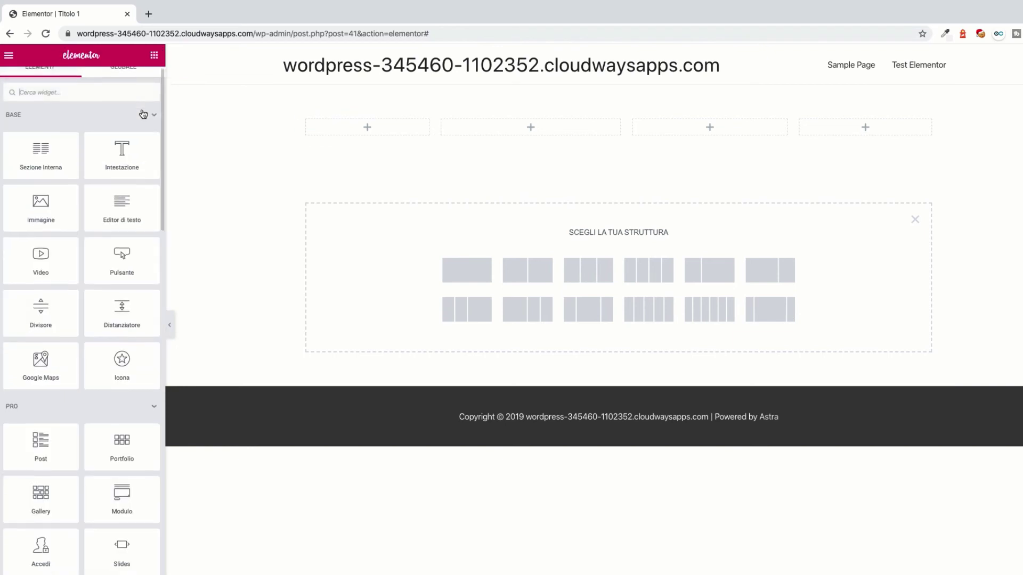
pyautogui.moveTo(130, 142); pyautogui.dragTo(367, 130)
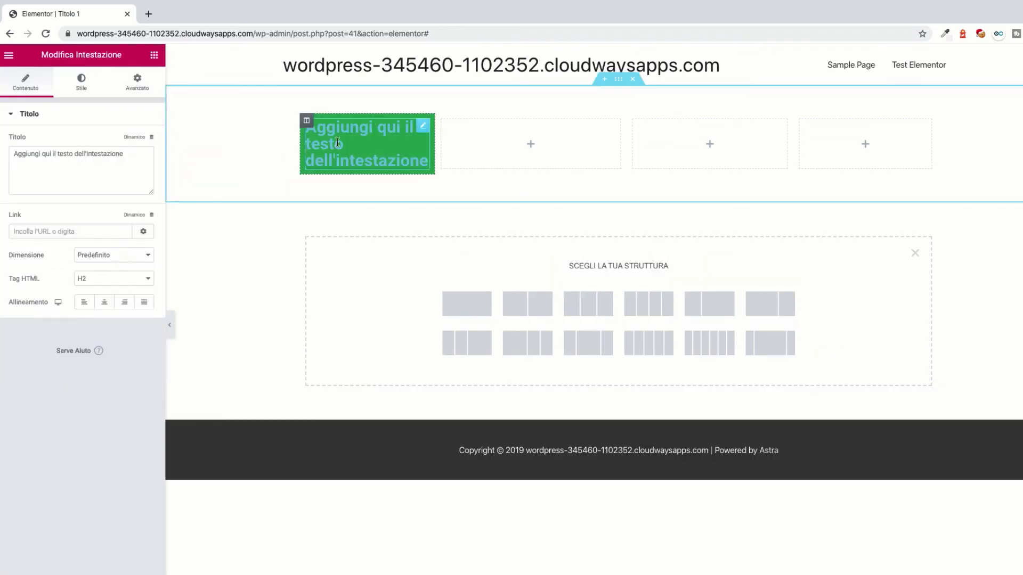
pyautogui.rightClick(424, 128)
pyautogui.click(438, 286)
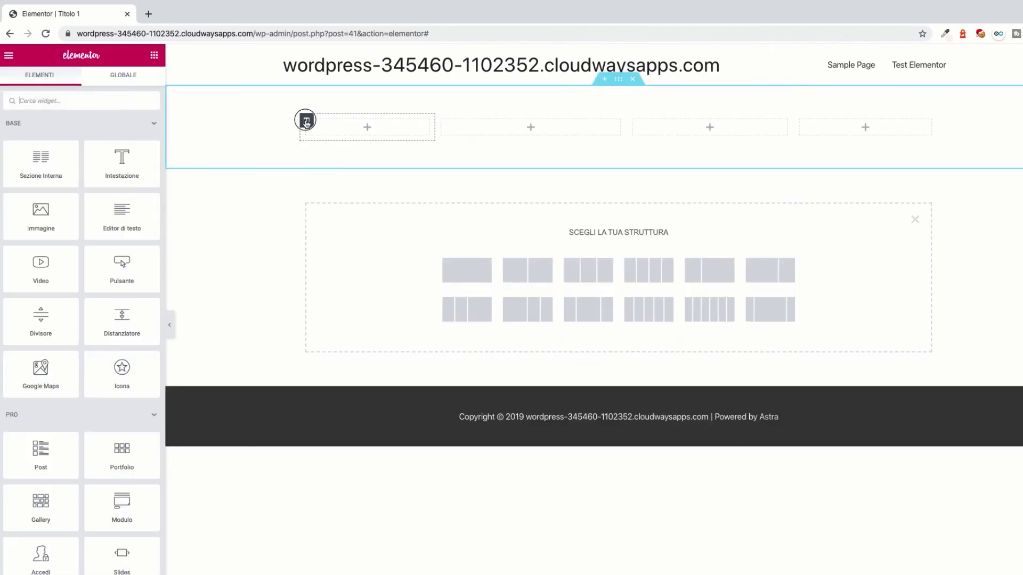
# Step: Open the advanced (Avanzato) settings of the first column
pyautogui.click(308, 121)
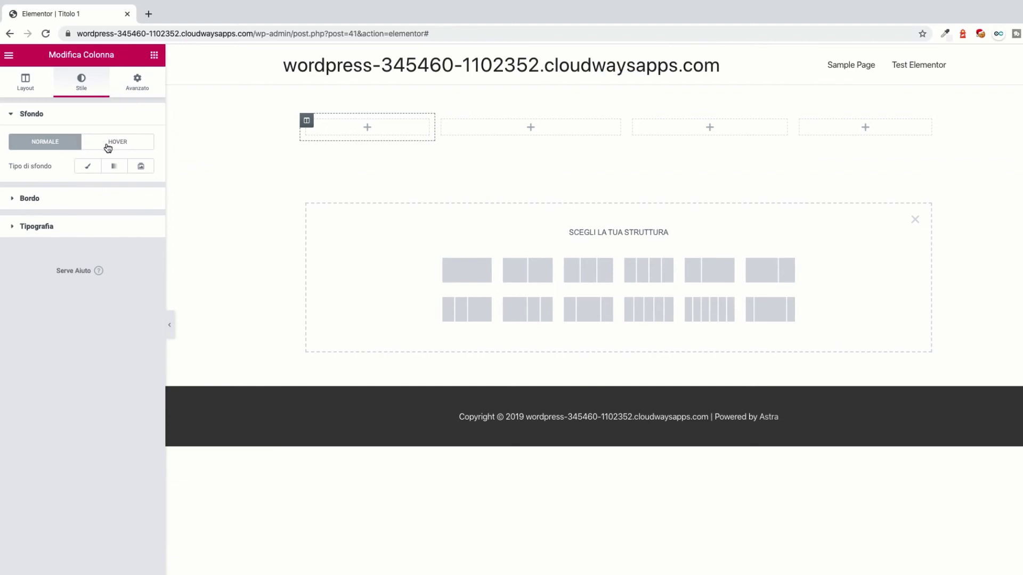
pyautogui.click(140, 85)
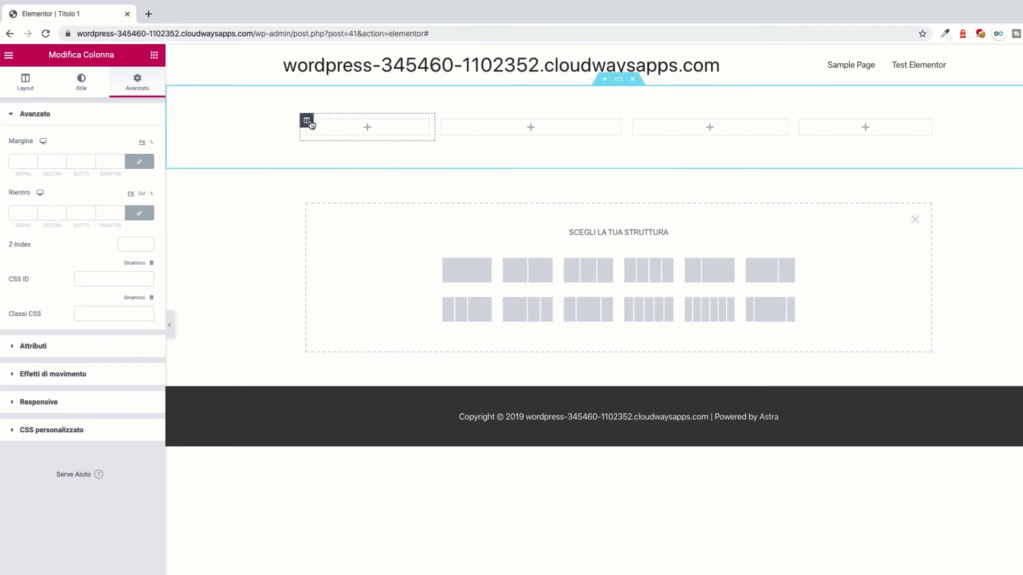
# Step: Copy the four-column section and paste it into the empty area below
pyautogui.rightClick(615, 82)
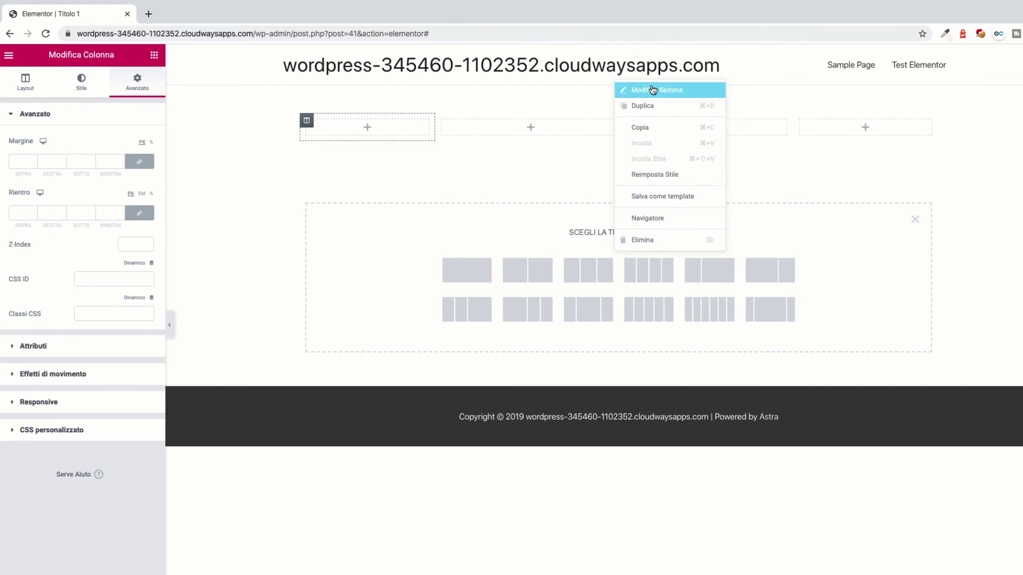
pyautogui.click(644, 130)
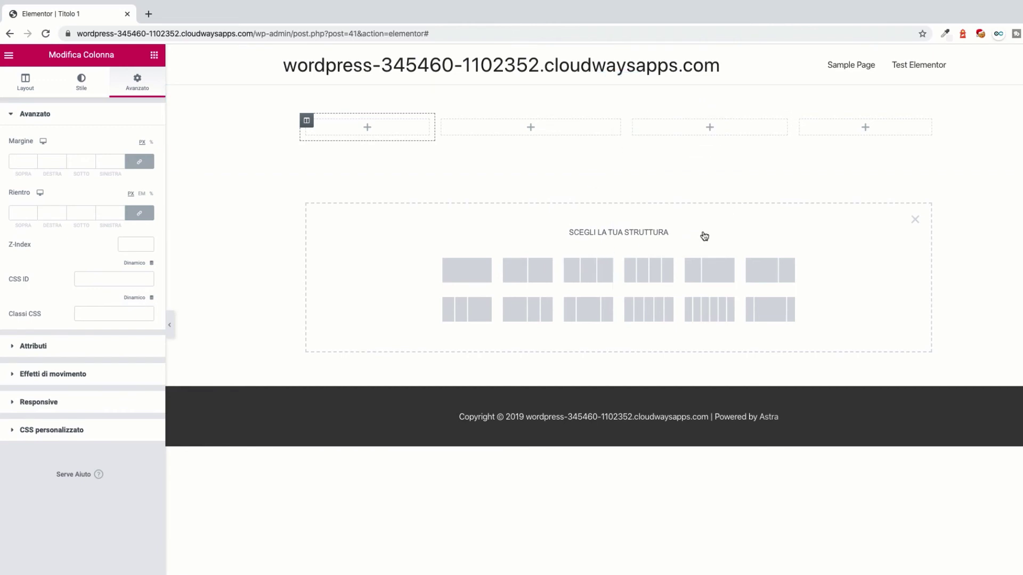
pyautogui.click(915, 221)
pyautogui.rightClick(608, 238)
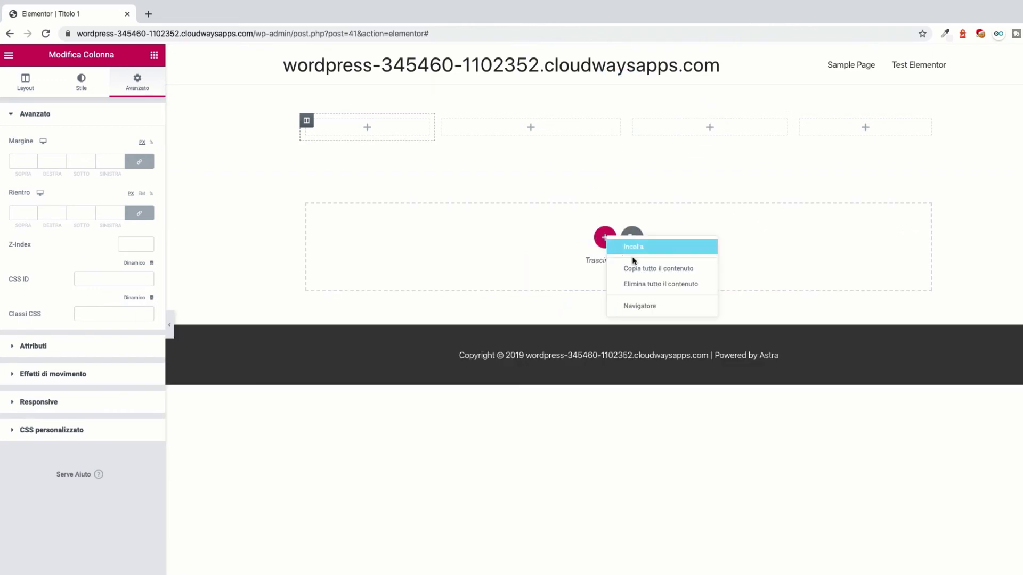
pyautogui.click(633, 248)
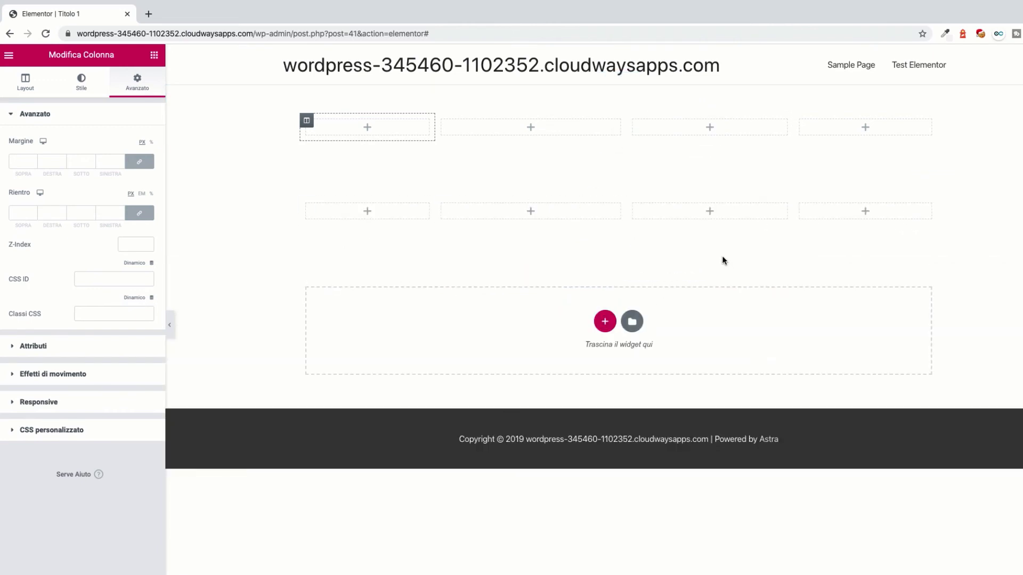
pyautogui.moveTo(561, 197)
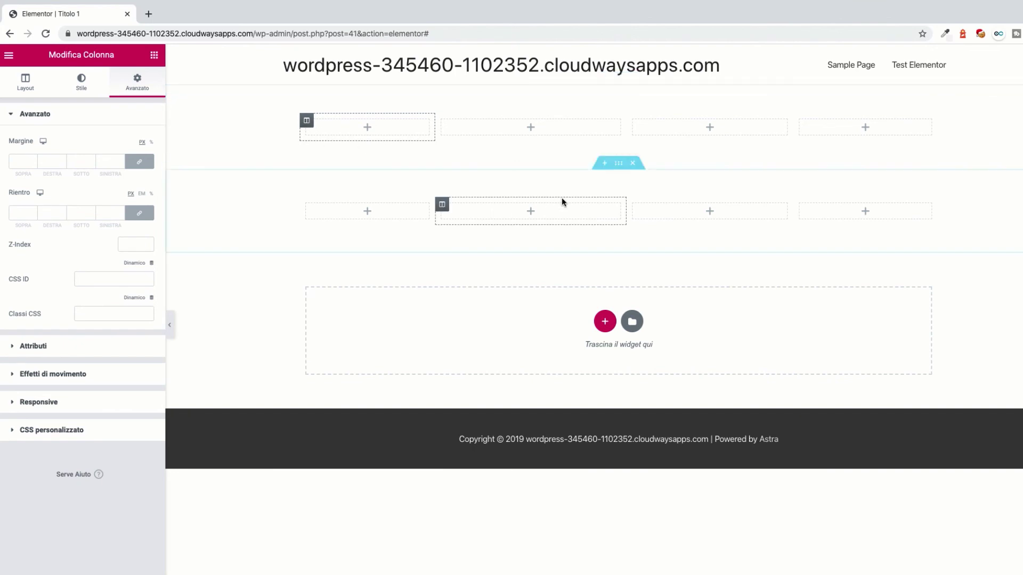
pyautogui.rightClick(625, 168)
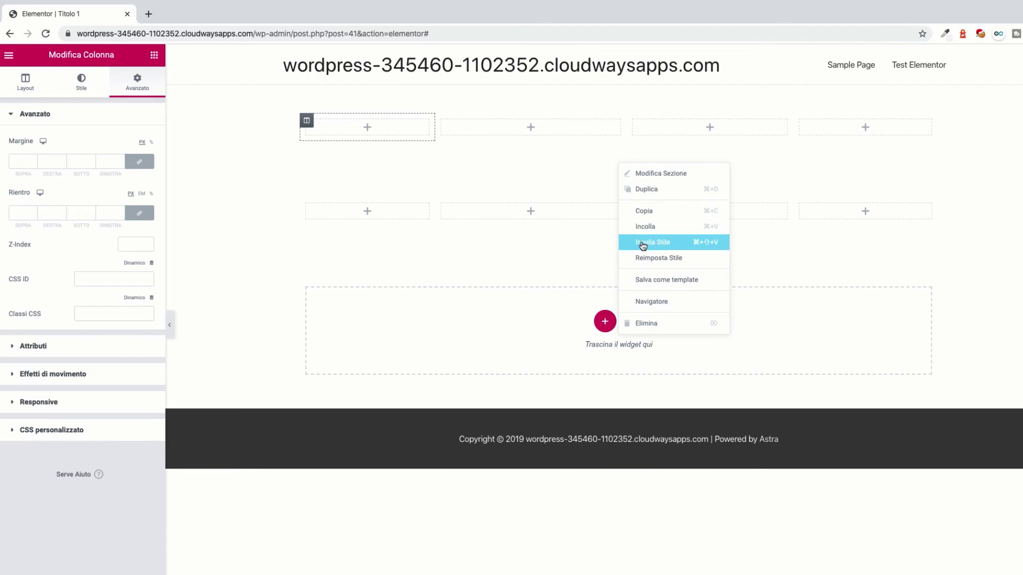
# Step: Set the upper section's first column to 50 px linked padding (Rientro) on all sides and add an Immagine widget to it
pyautogui.click(307, 127)
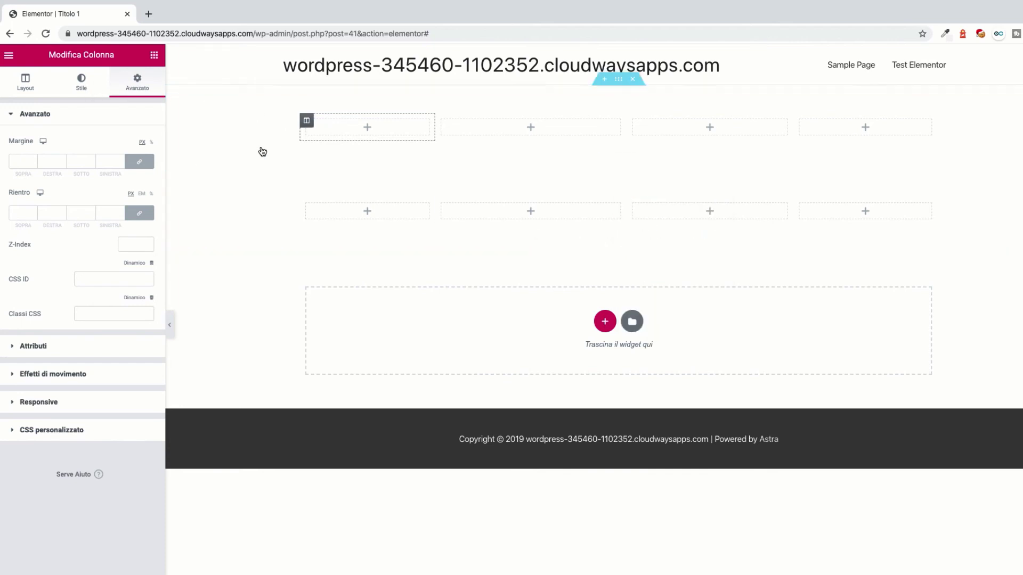
pyautogui.click(17, 211)
pyautogui.write('50')
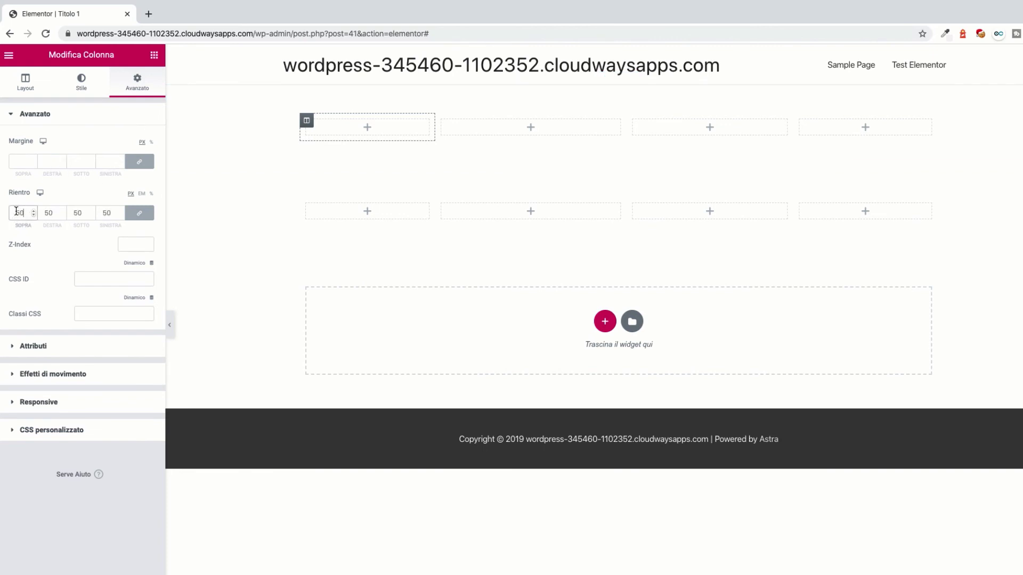
pyautogui.click(95, 247)
pyautogui.click(154, 54)
pyautogui.moveTo(64, 229); pyautogui.dragTo(375, 131)
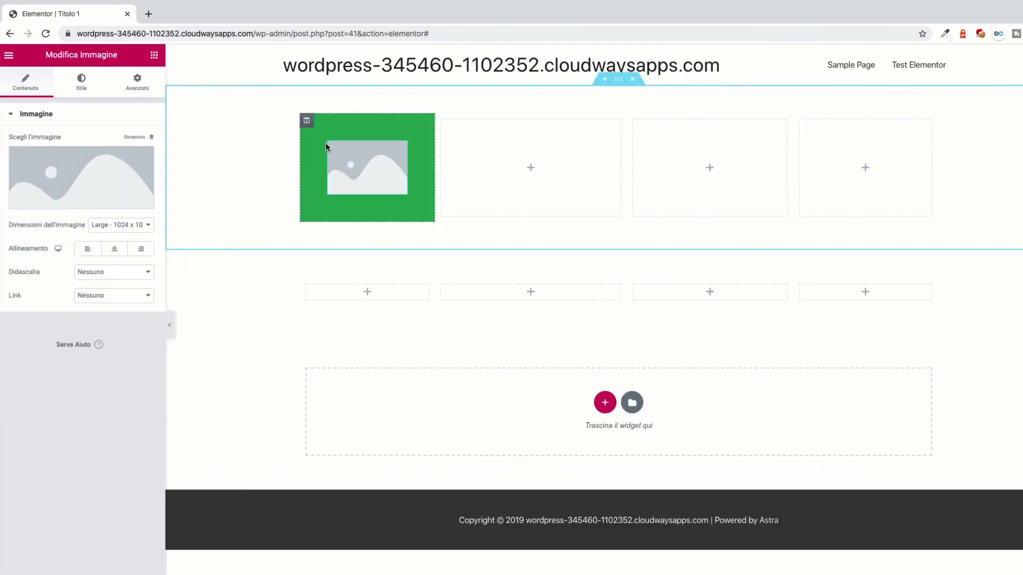
# Step: Paste the style of the upper section's first column onto the lower section's first column, and add an Immagine widget there
pyautogui.rightClick(307, 124)
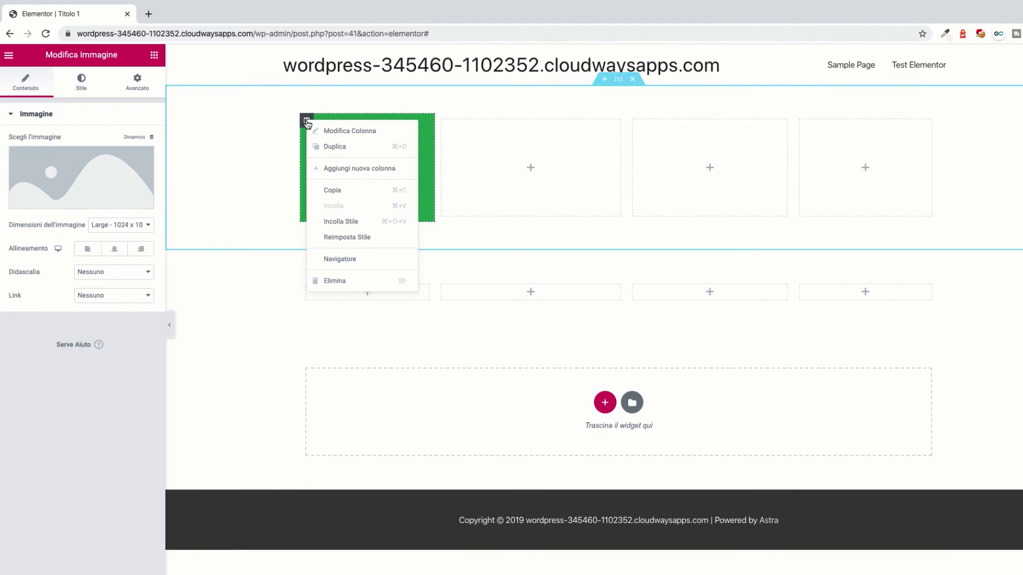
pyautogui.click(325, 192)
pyautogui.rightClick(309, 291)
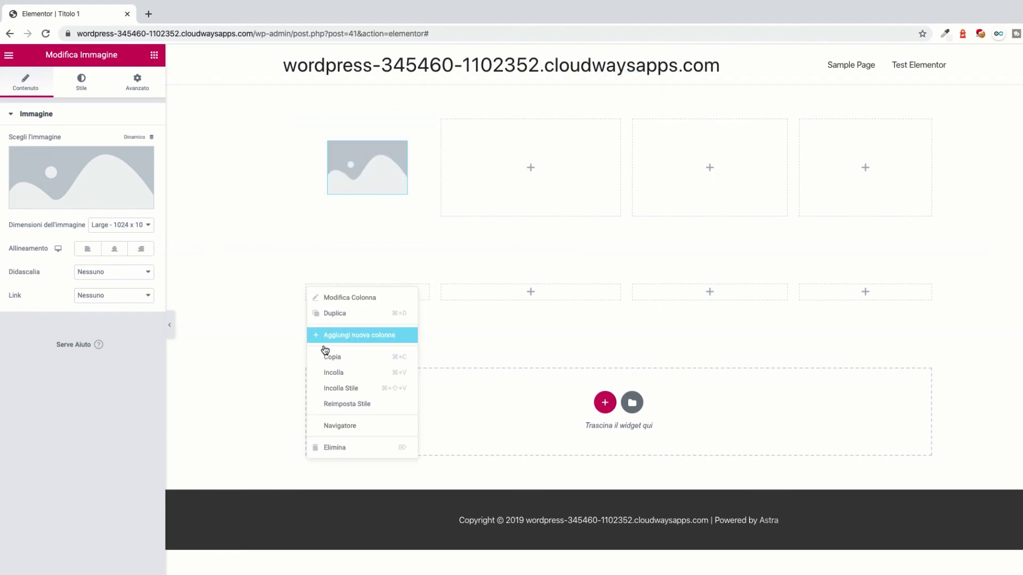
pyautogui.click(347, 391)
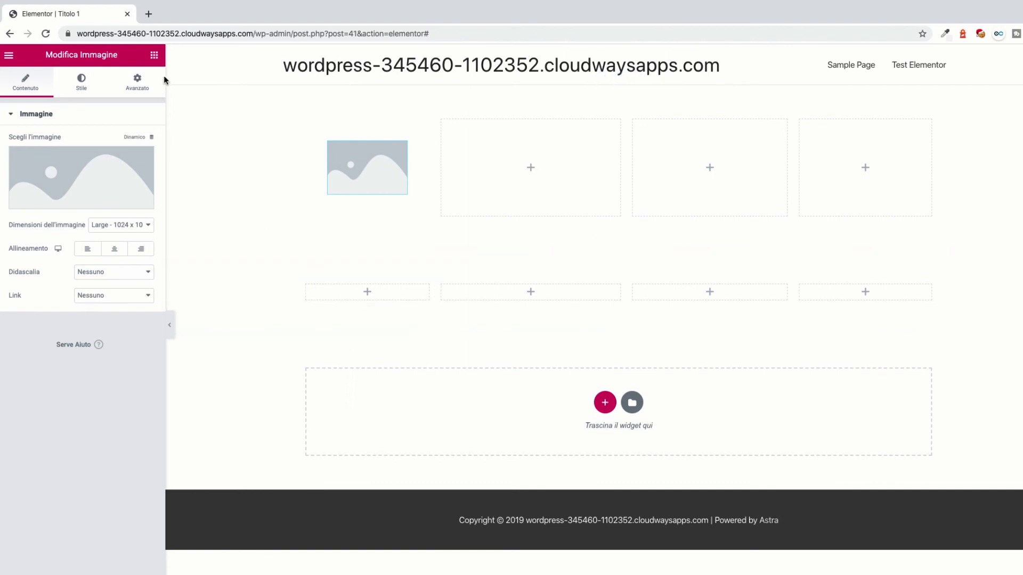
pyautogui.click(154, 55)
pyautogui.moveTo(40, 213); pyautogui.dragTo(345, 294)
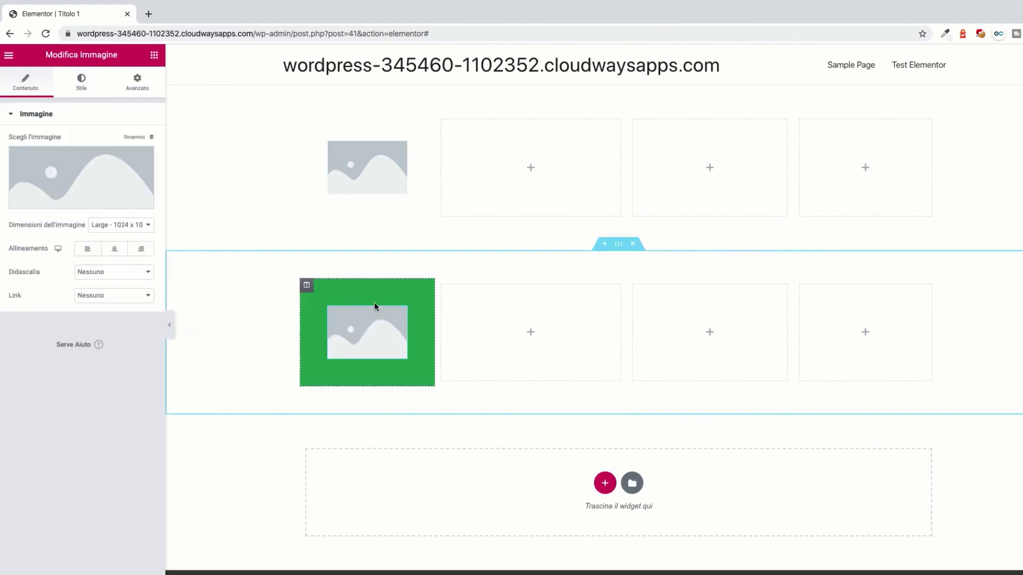
# Step: Paste a copy of the upper section's first column after the lower section's second column, and move the empty second column to third position
pyautogui.rightClick(307, 120)
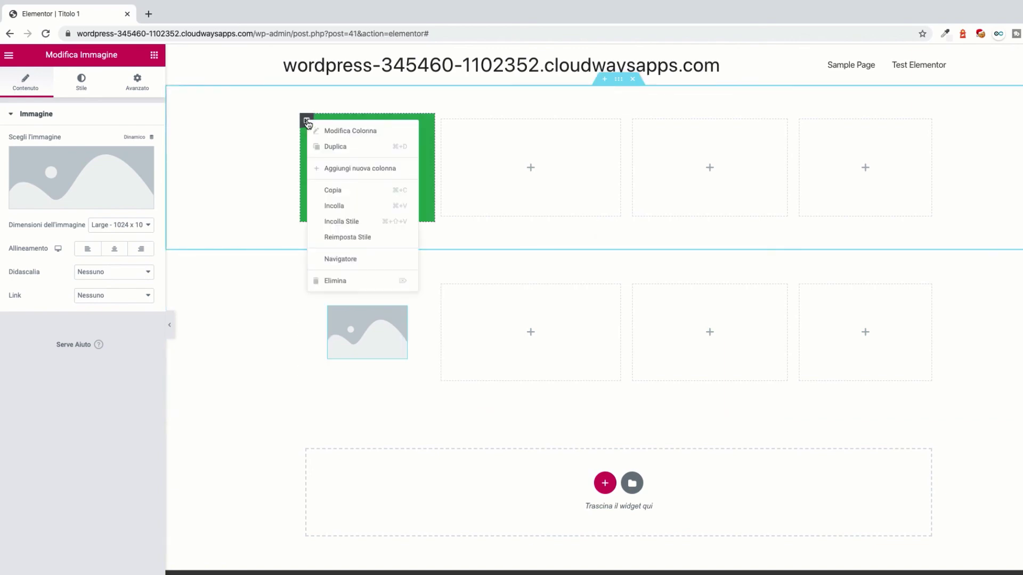
pyautogui.click(328, 169)
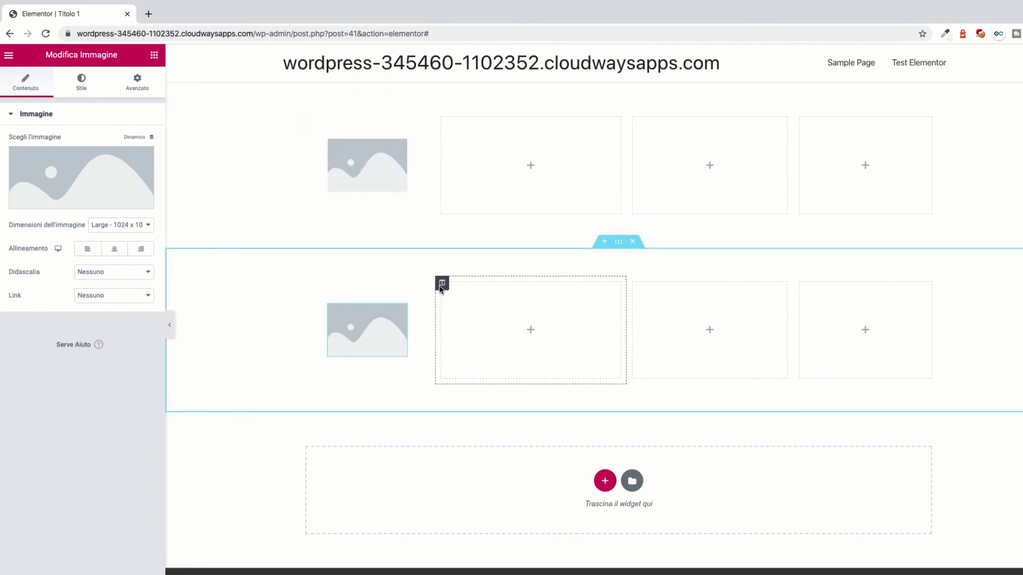
pyautogui.rightClick(440, 282)
pyautogui.click(452, 271)
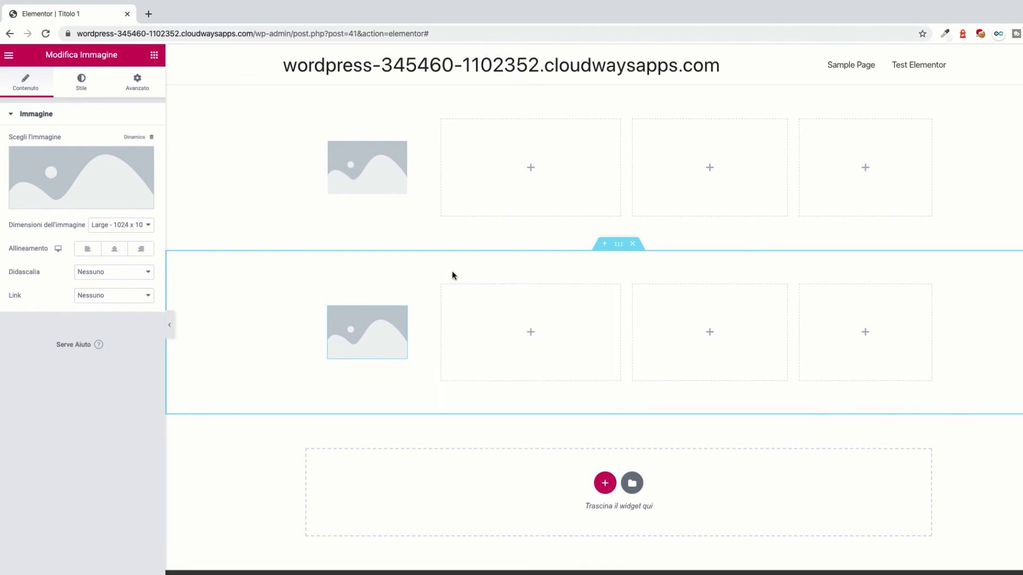
pyautogui.rightClick(442, 286)
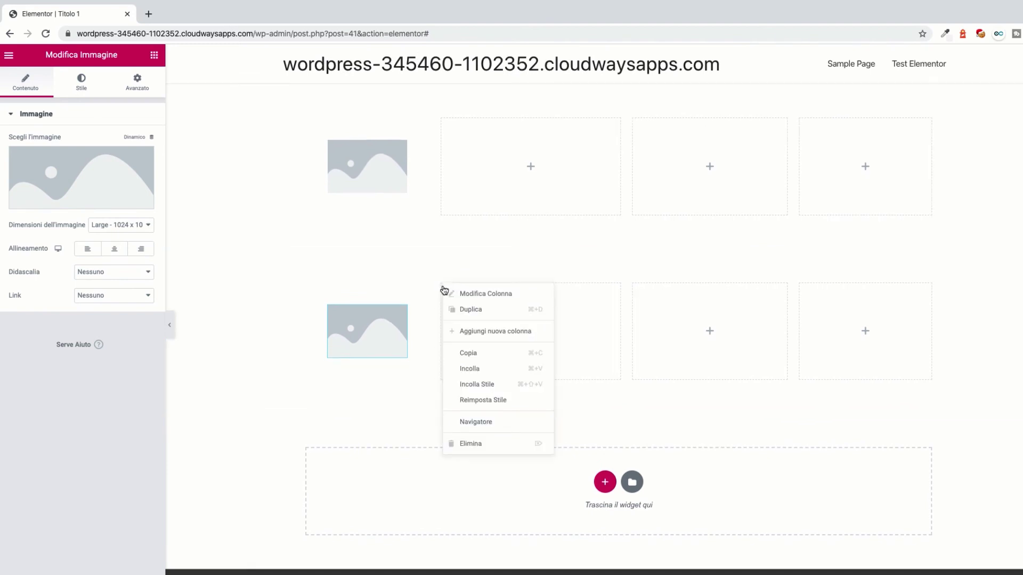
pyautogui.click(478, 371)
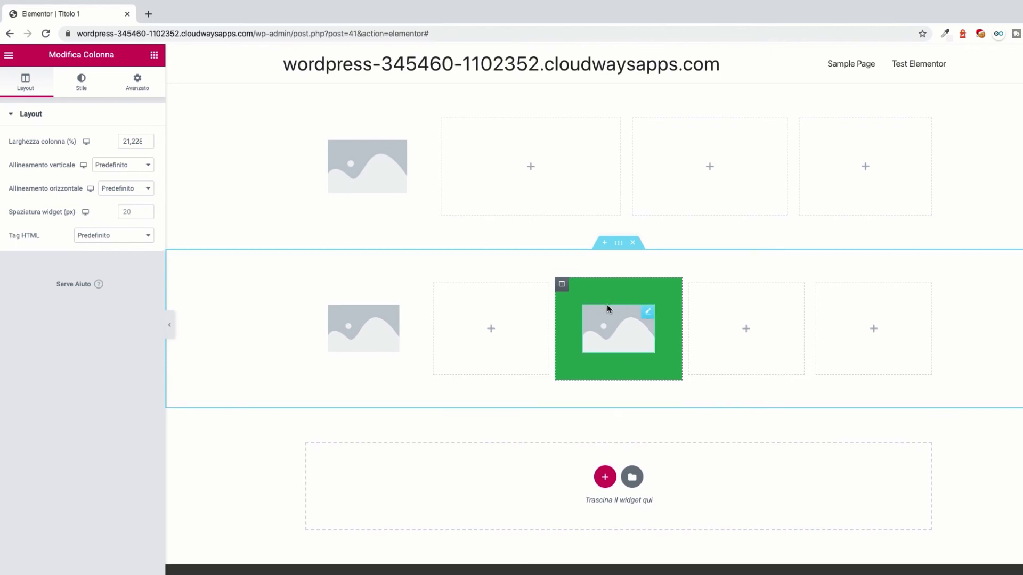
pyautogui.moveTo(432, 285); pyautogui.dragTo(619, 302)
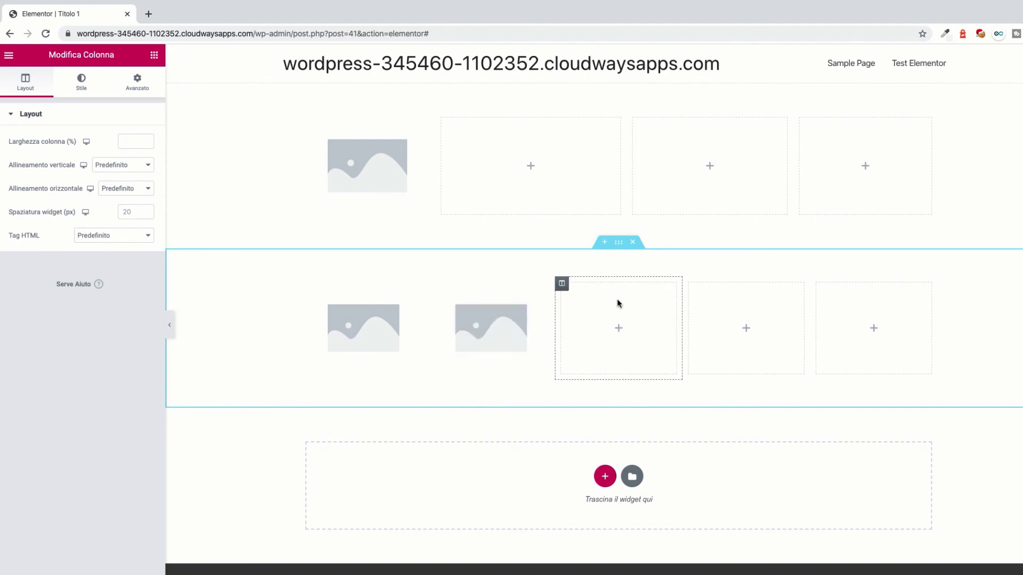
# Step: Reset the style of the lower section's empty third column
pyautogui.scroll(-1, 617, 301)
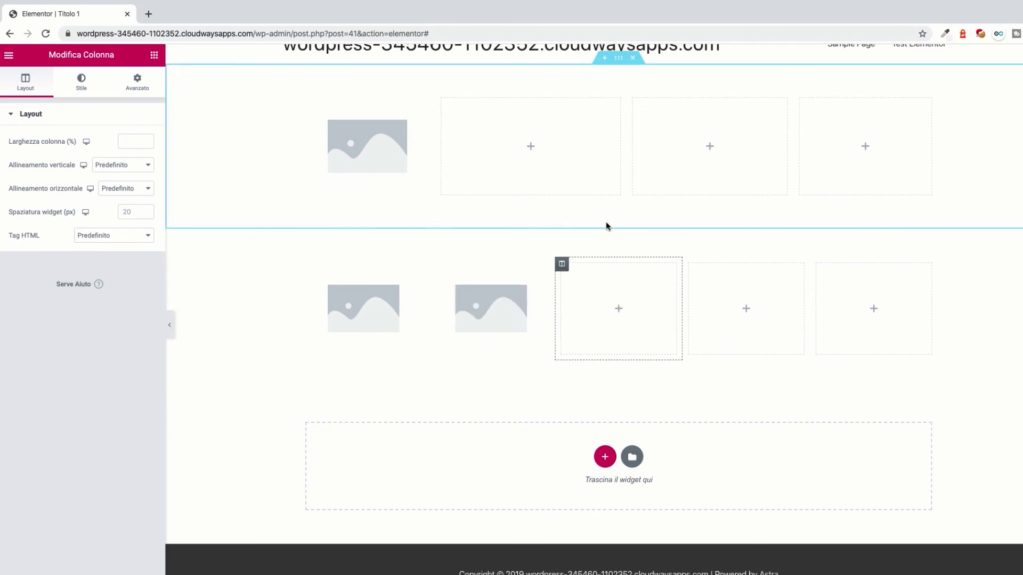
pyautogui.rightClick(562, 264)
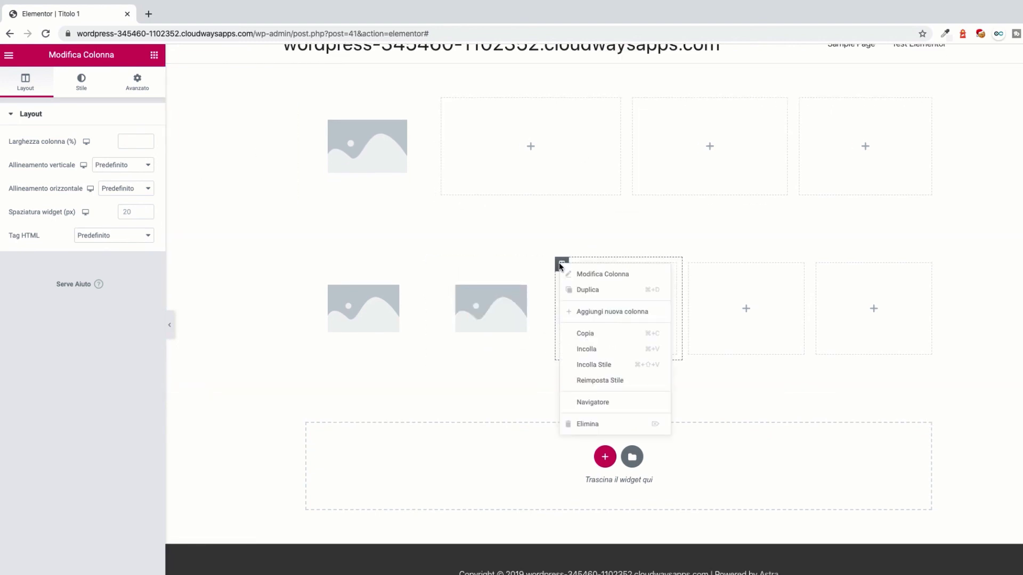
pyautogui.click(594, 381)
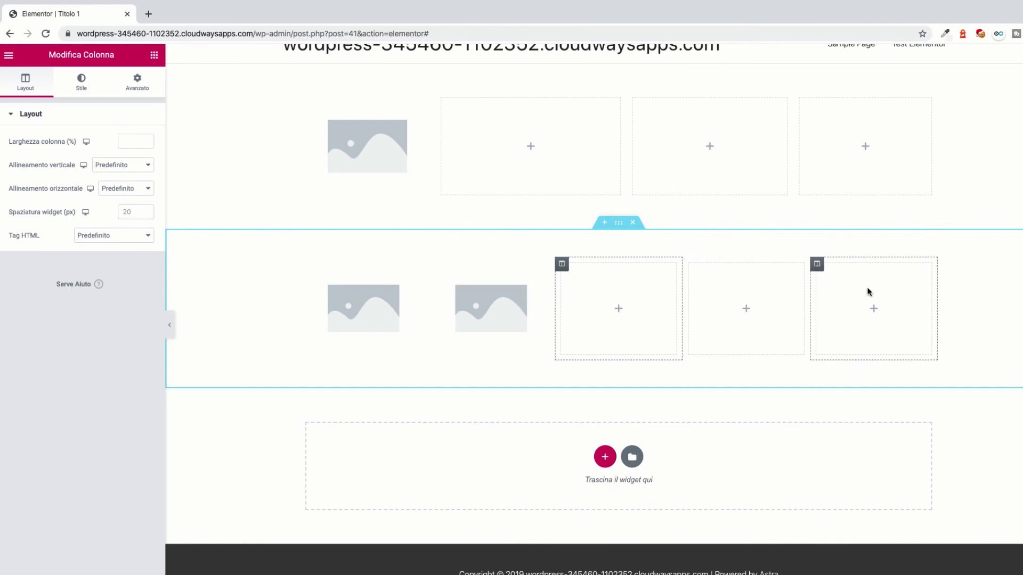
# Step: Open the Navigatore and use it to select the upper section, expanding and collapsing its column list
pyautogui.rightClick(617, 226)
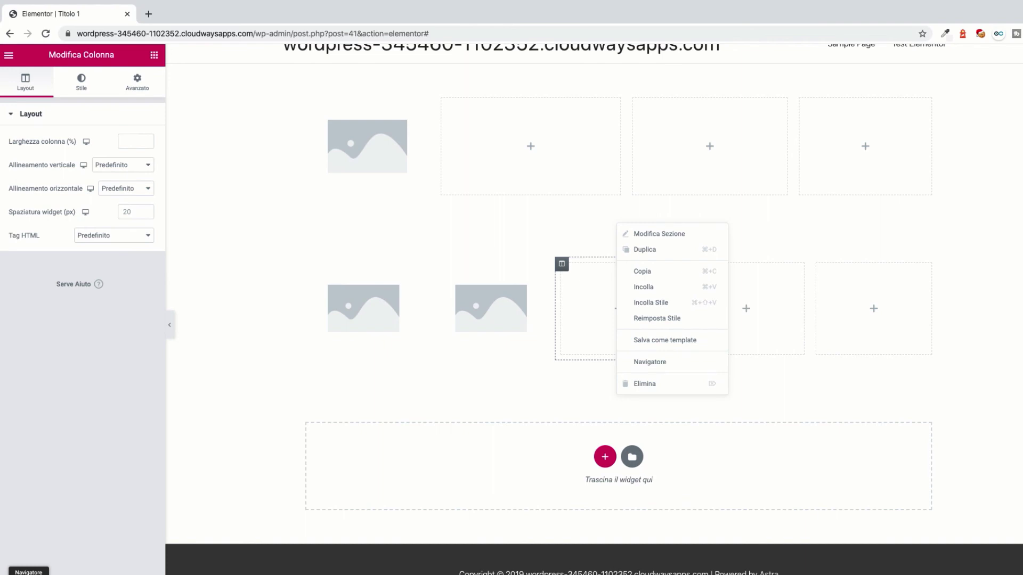
pyautogui.click(29, 572)
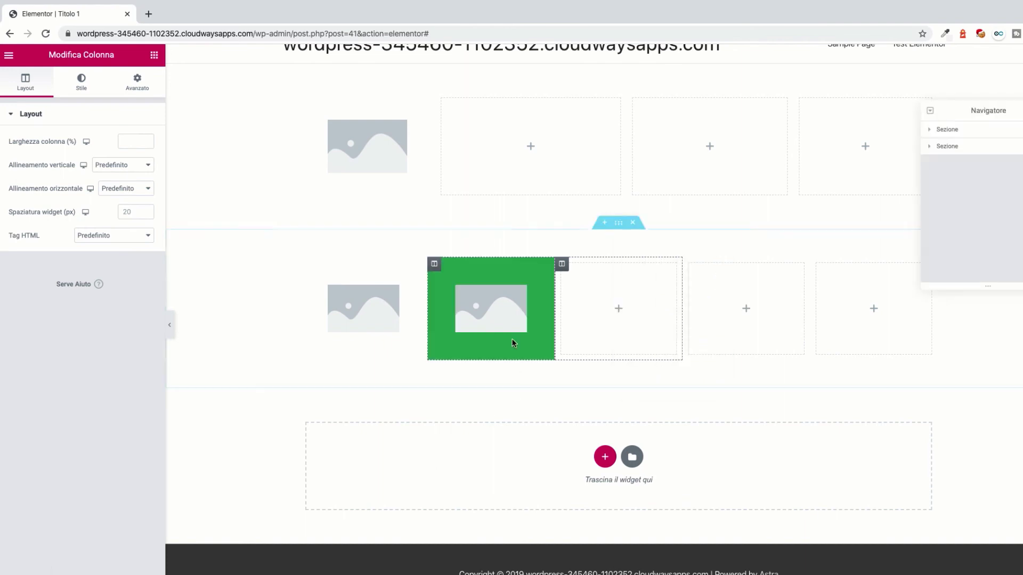
pyautogui.rightClick(562, 265)
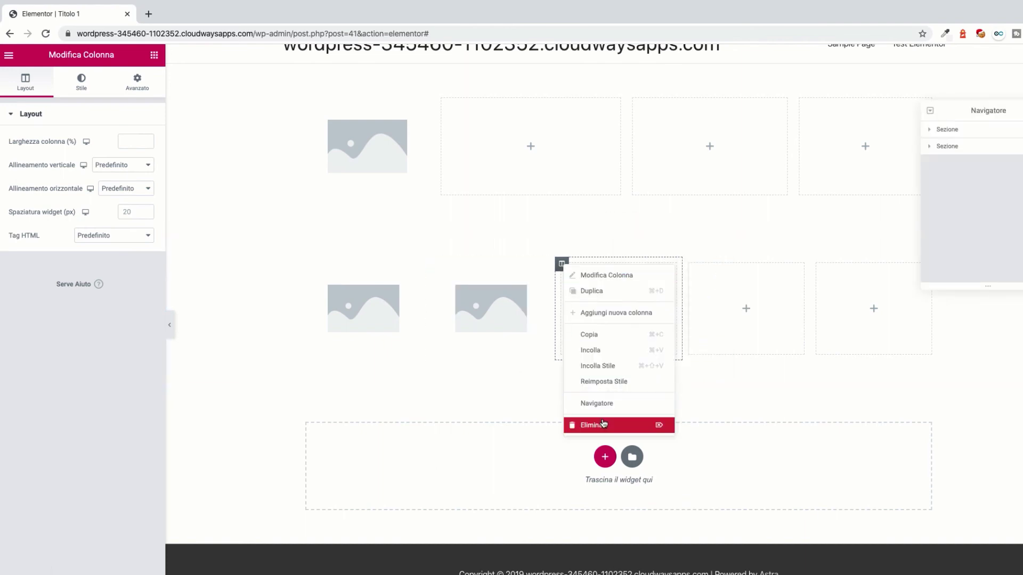
pyautogui.click(588, 254)
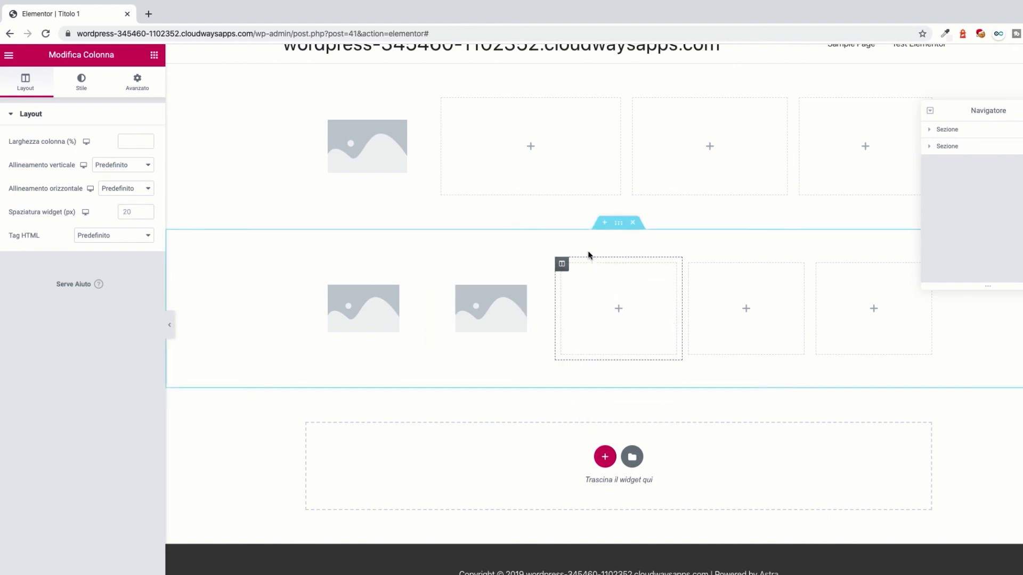
pyautogui.rightClick(618, 222)
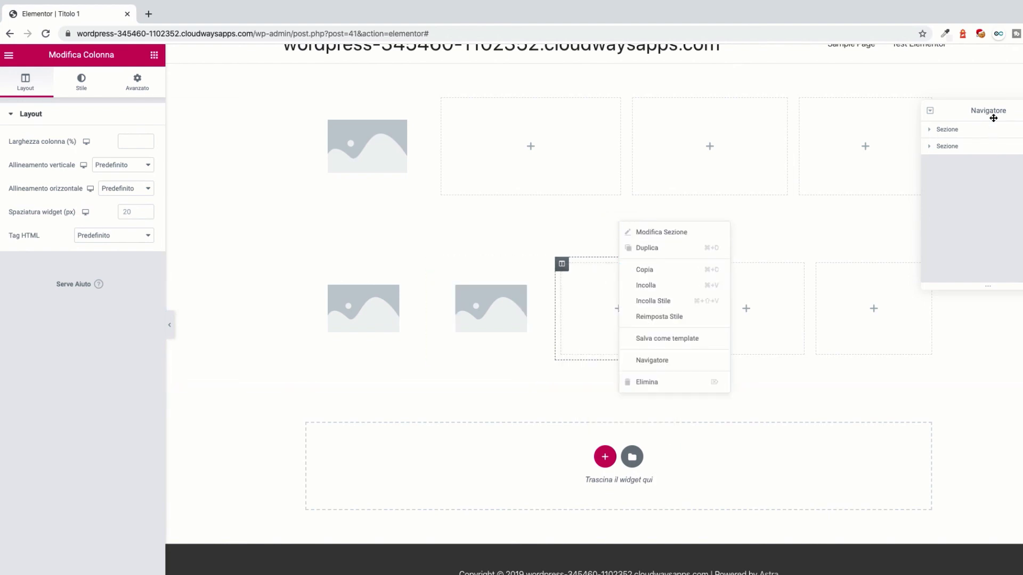
pyautogui.click(929, 131)
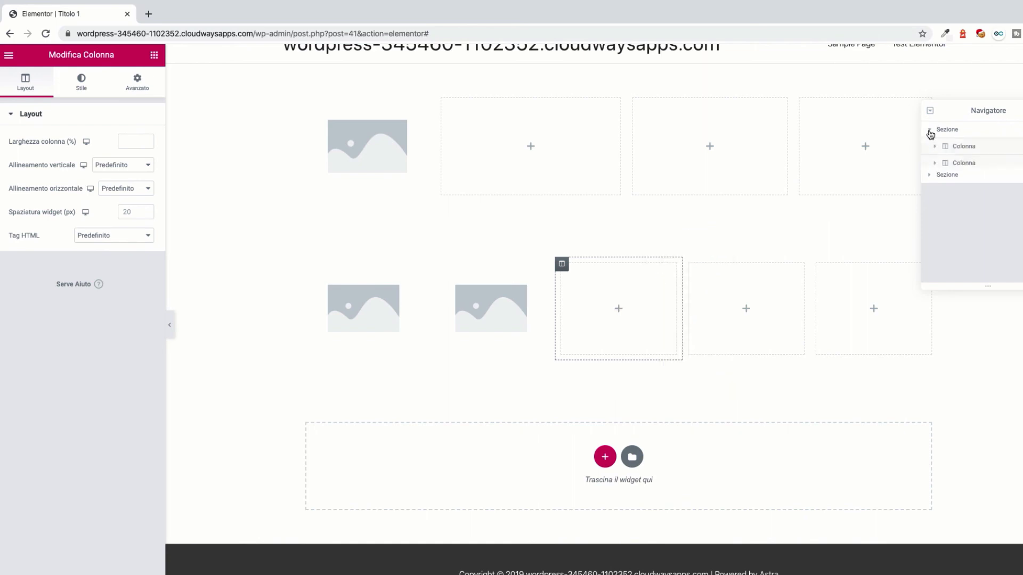
pyautogui.click(955, 129)
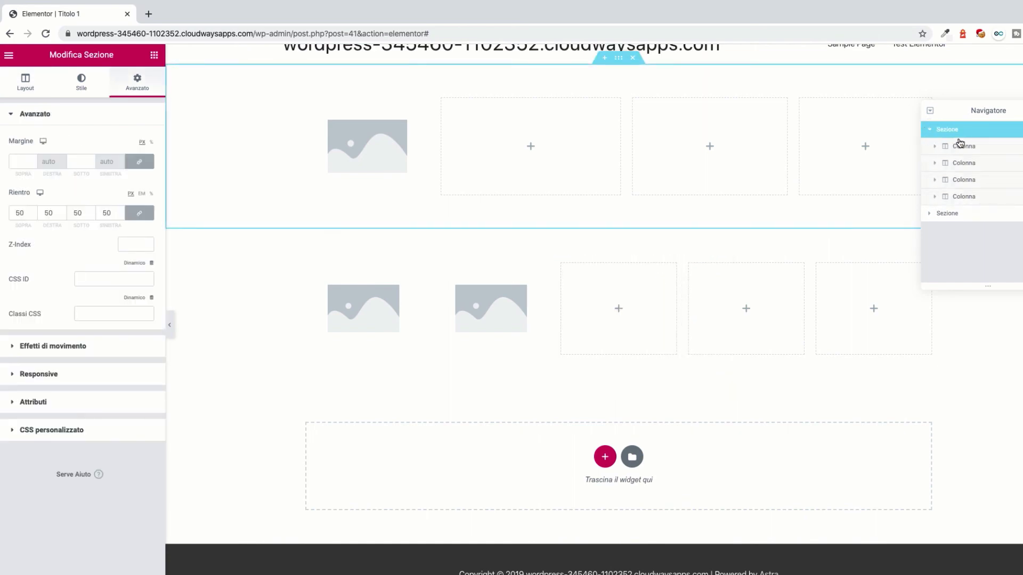
pyautogui.click(929, 130)
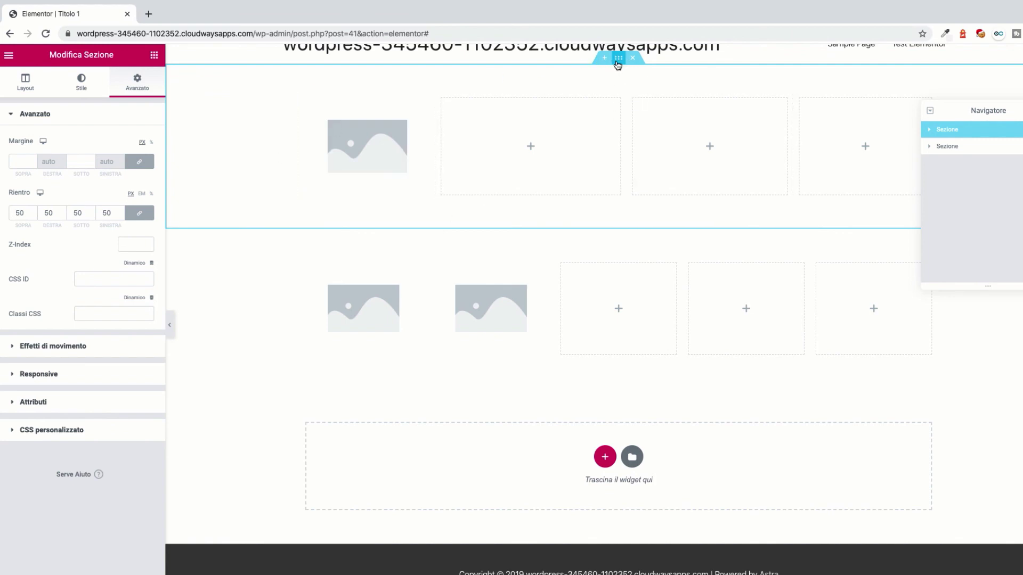
# Step: Examine the structure of both sections in the Navigatore, selecting the upper section's first column, its Immagine widget and the second column
pyautogui.click(932, 131)
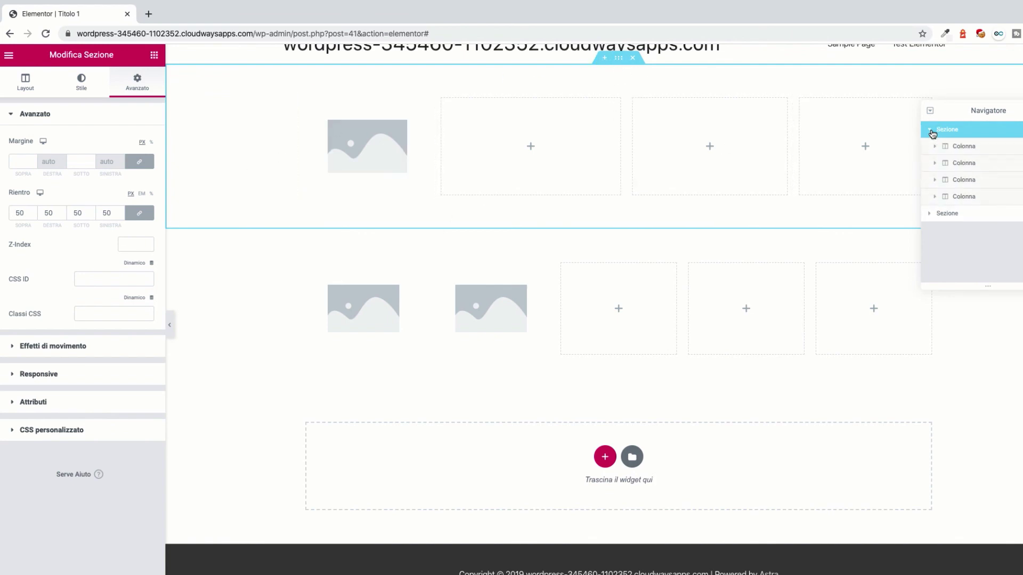
pyautogui.click(936, 148)
pyautogui.click(966, 152)
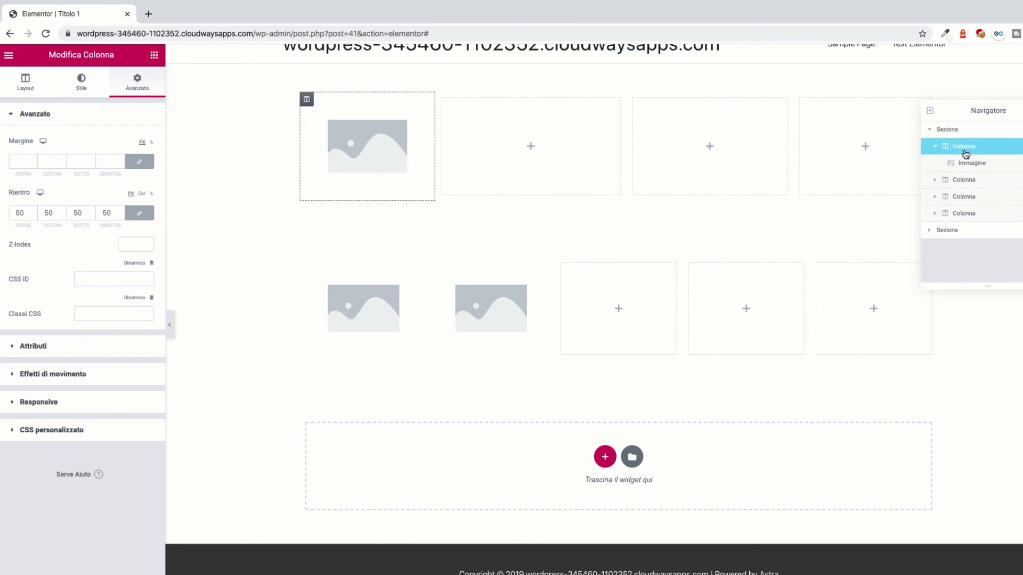
pyautogui.click(963, 169)
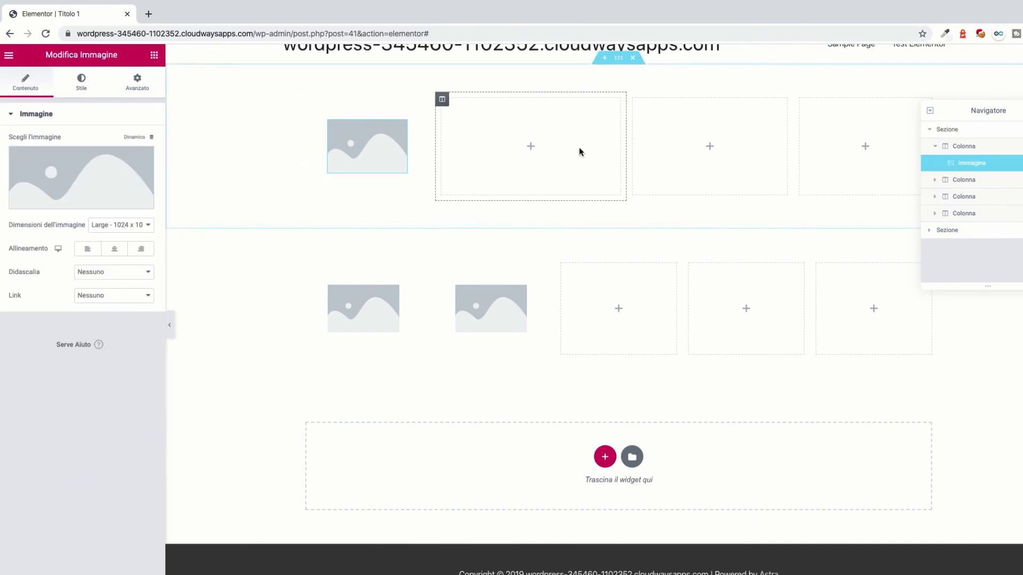
pyautogui.click(967, 182)
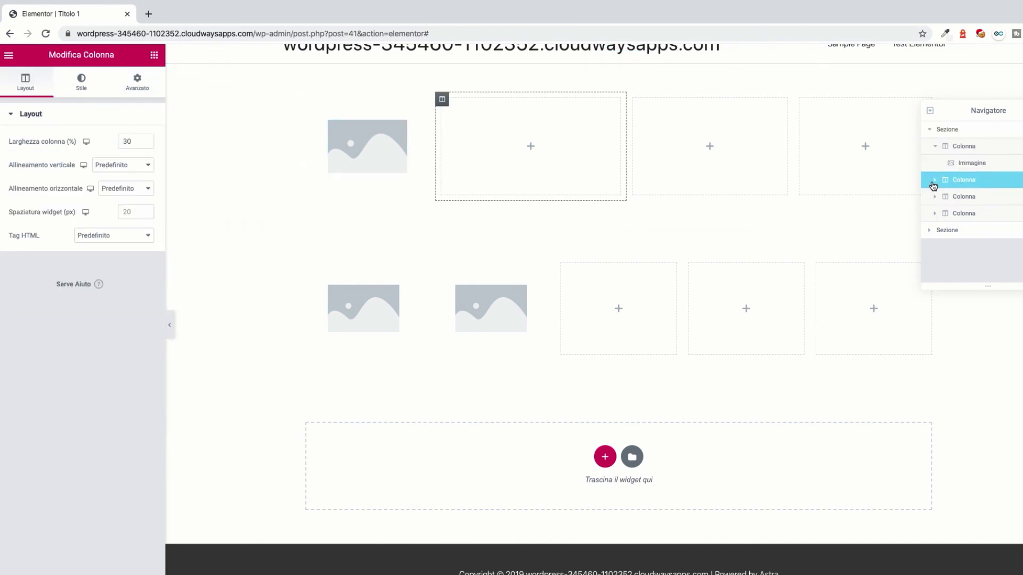
pyautogui.click(934, 181)
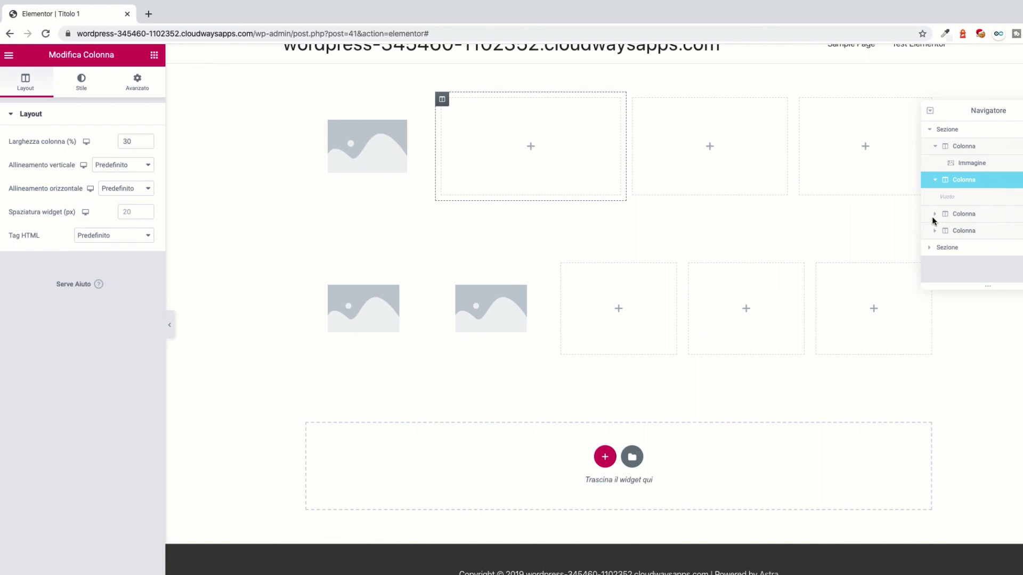
pyautogui.click(930, 249)
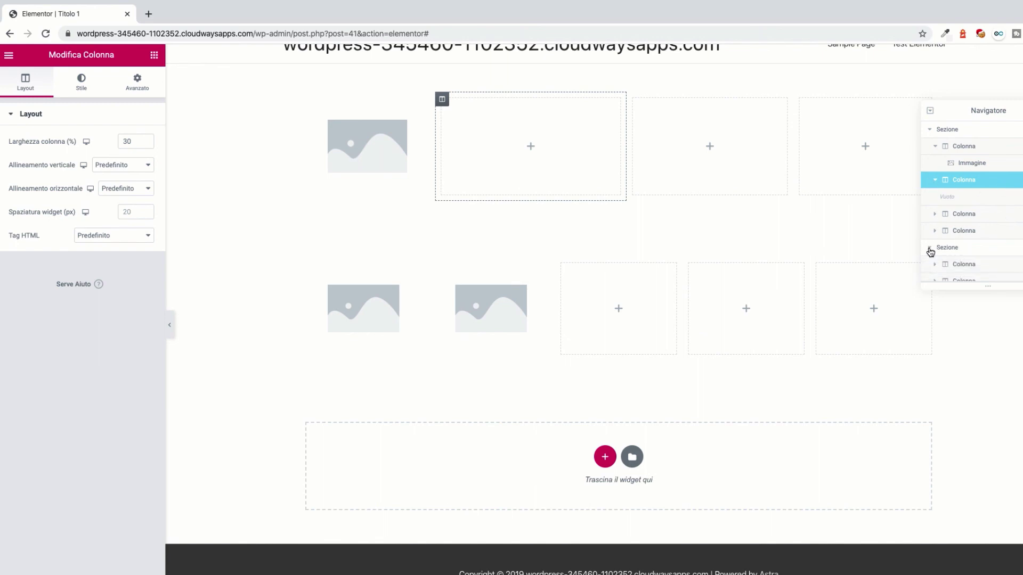
# Step: Rename the upper section's third column as "colonna 2" in the Navigatore
pyautogui.click(970, 215)
pyautogui.doubleClick(971, 218)
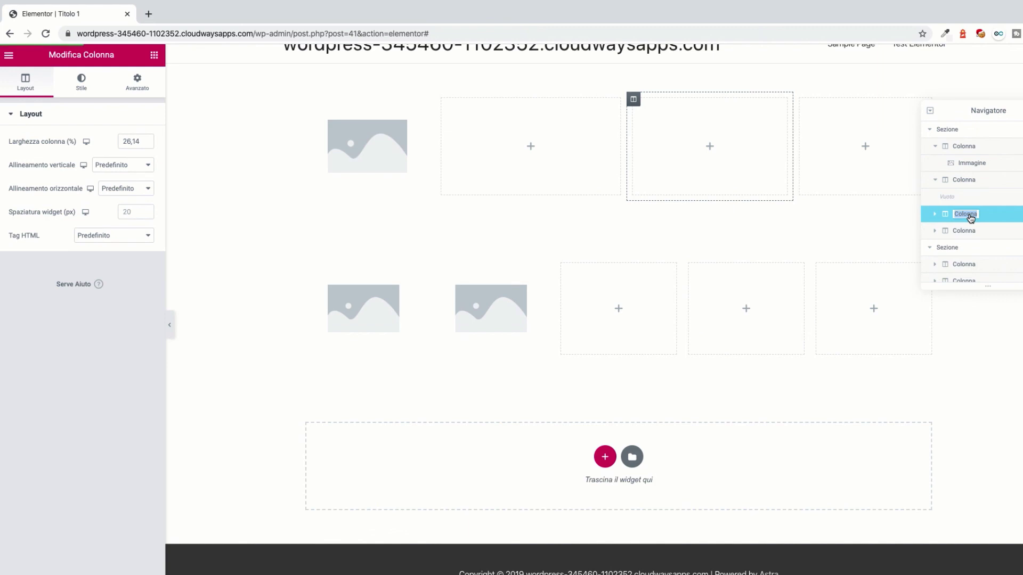
pyautogui.write('C')
pyautogui.press('Return')
pyautogui.scroll(-2, 981, 239)
pyautogui.scroll(2, 975, 213)
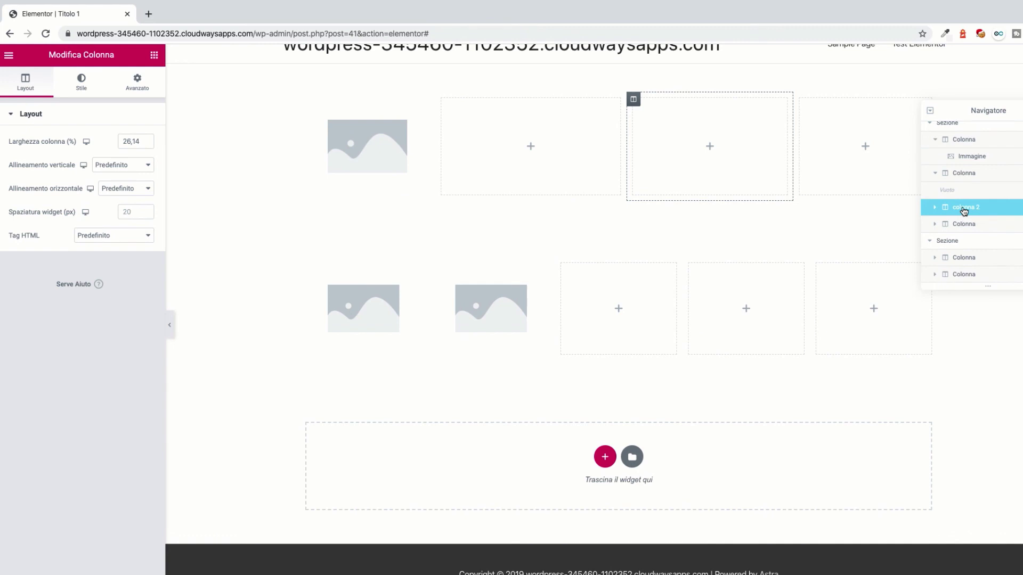
# Step: Select the first column's Immagine widget through the Navigatore and delete the lower section
pyautogui.click(966, 161)
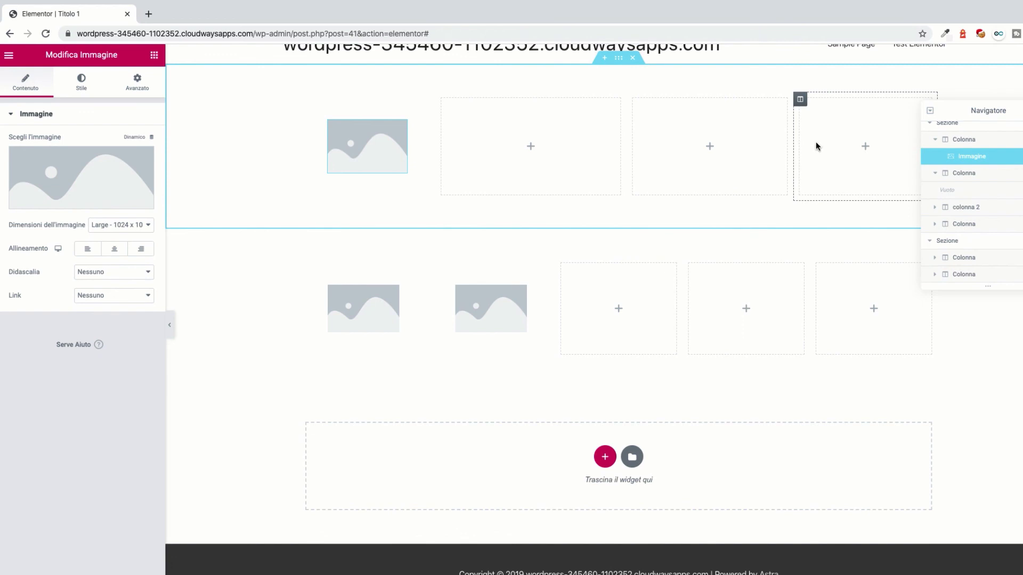
pyautogui.click(632, 222)
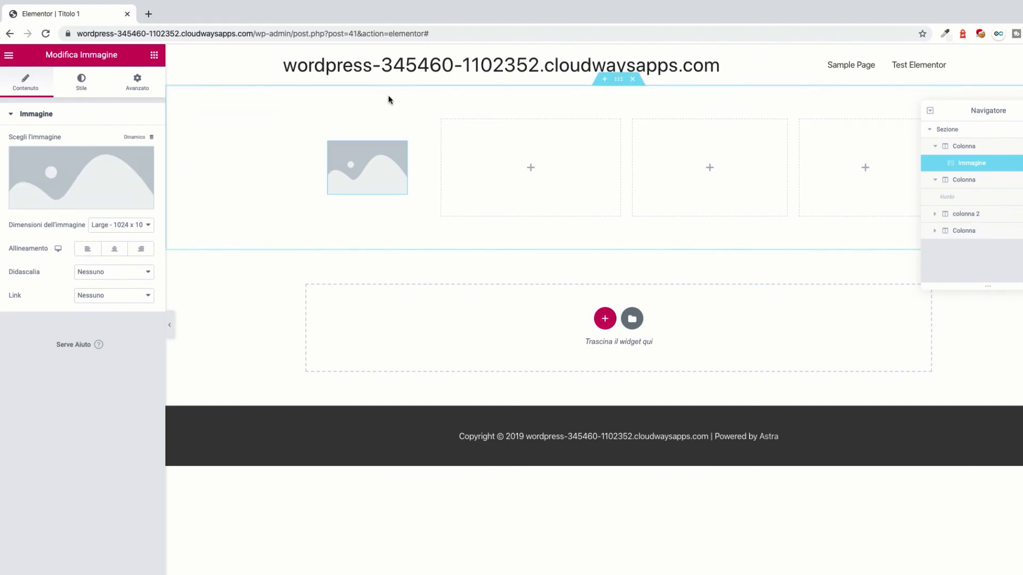
# Step: Examine the Layout, Stile and Avanzato settings of the second column
pyautogui.click(329, 125)
pyautogui.click(442, 121)
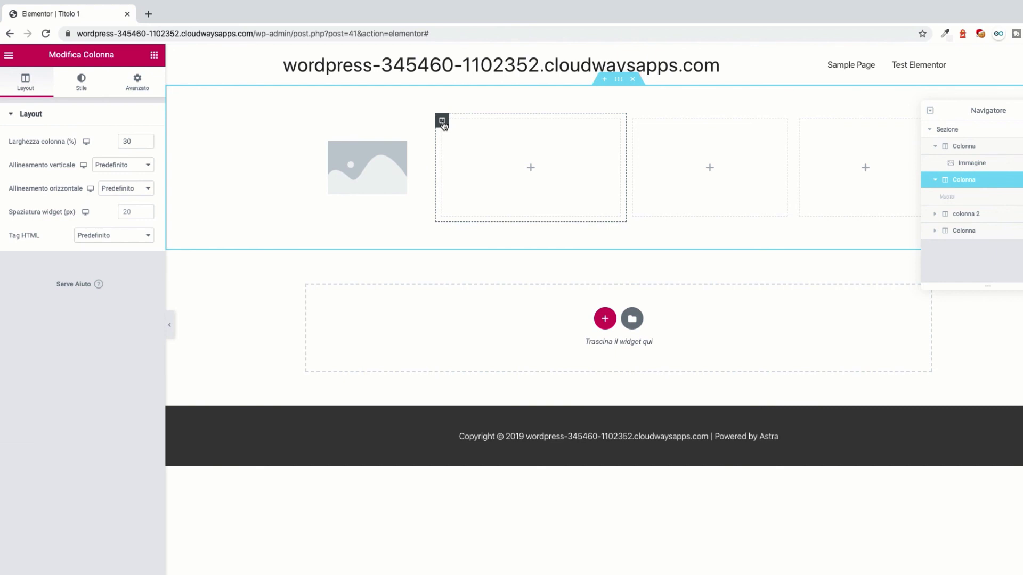
pyautogui.click(77, 81)
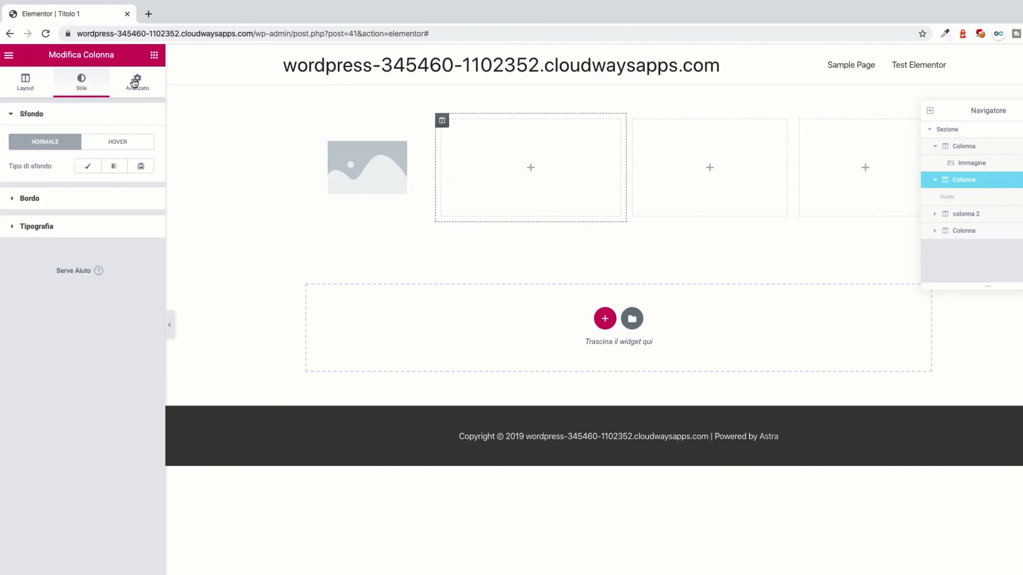
pyautogui.click(135, 82)
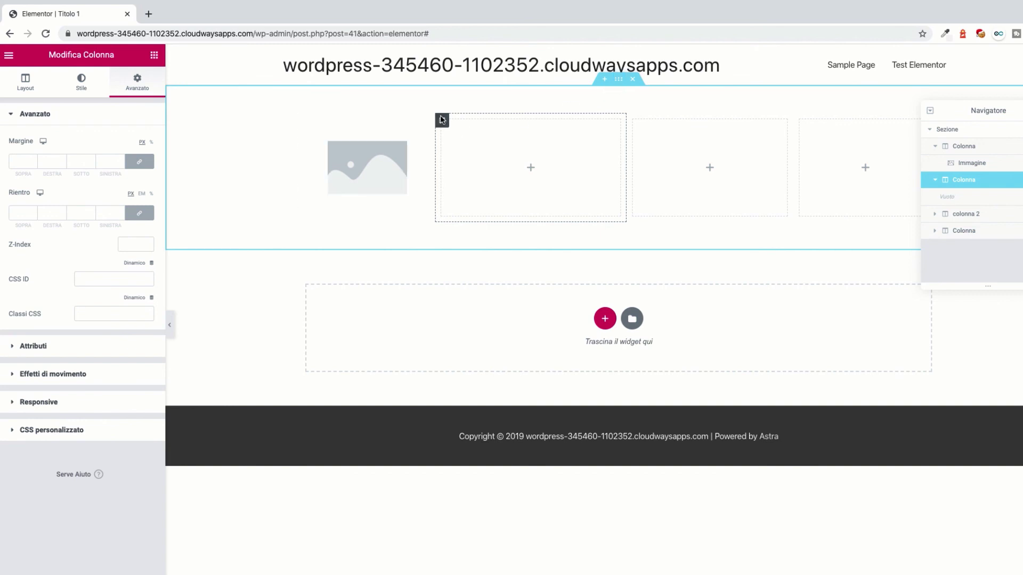
# Step: Try a linked margin (Margine) of -15 px on the first column, set it to 0 on all sides, and unlink the sides
pyautogui.click(304, 122)
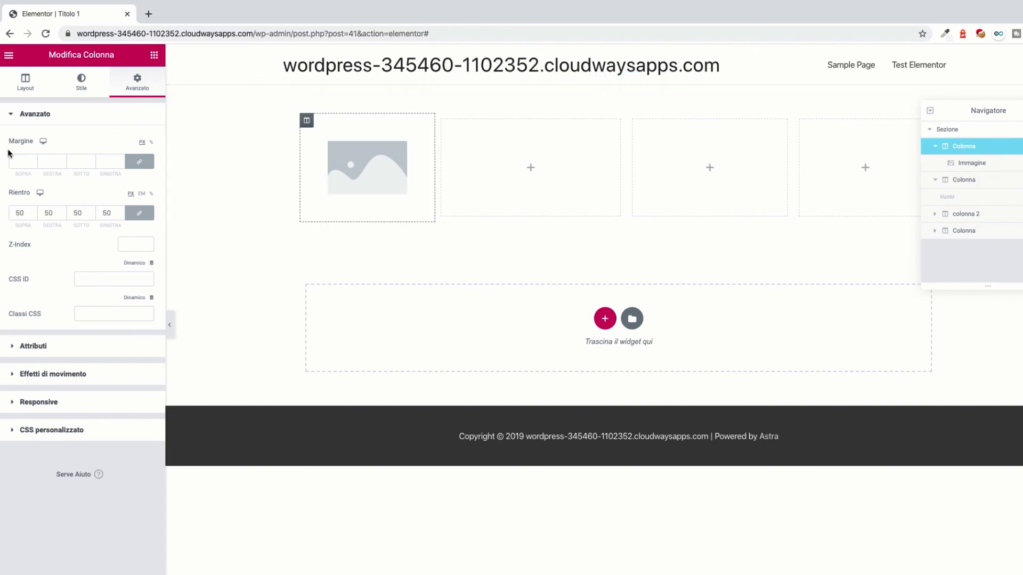
pyautogui.moveTo(33, 164); pyautogui.dragTo(33, 164)
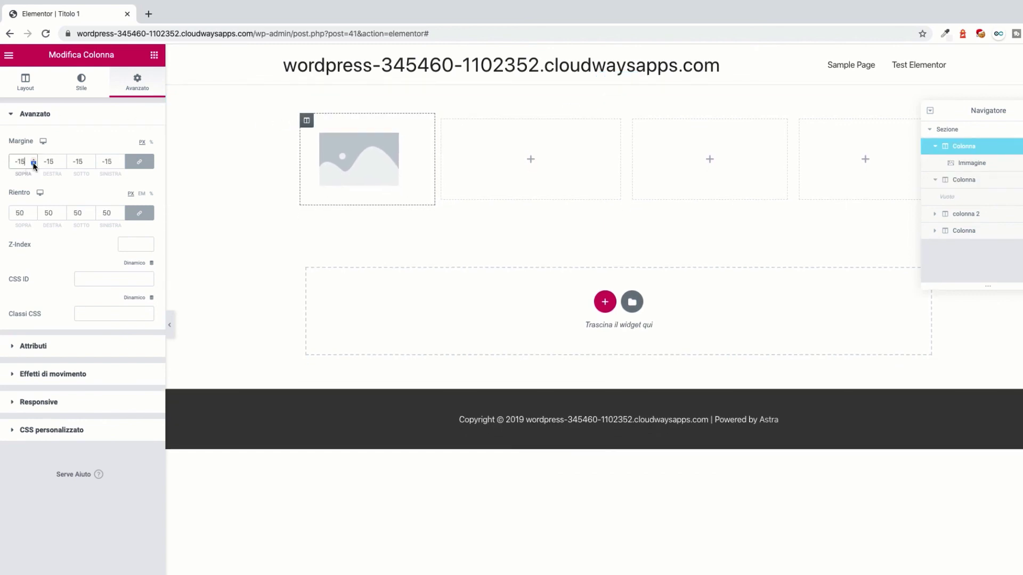
pyautogui.doubleClick(19, 161)
pyautogui.write('0')
pyautogui.click(140, 162)
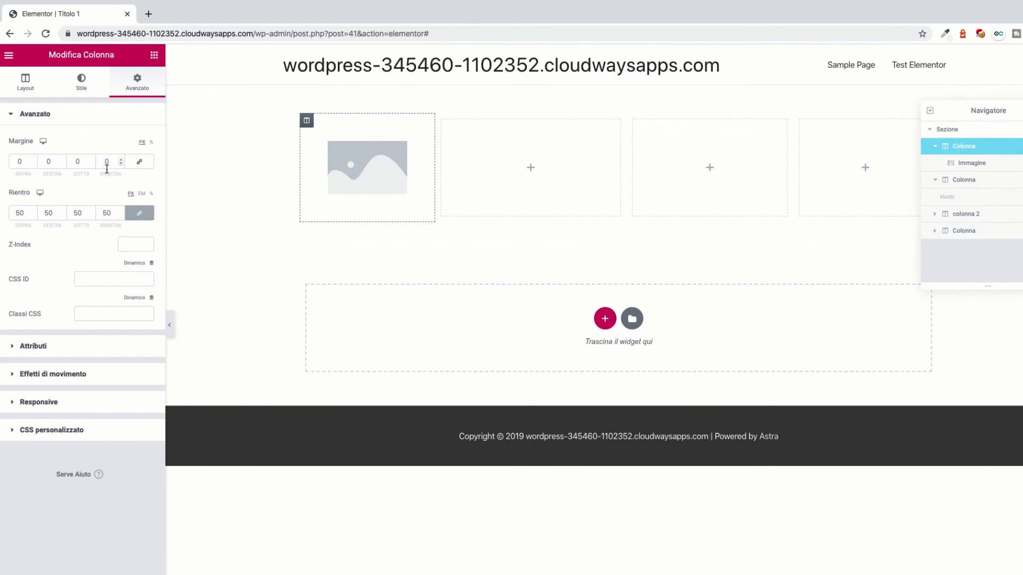
# Step: Try negative top and right margins on the first column, restoring both to 0
pyautogui.click(34, 163)
pyautogui.click(34, 163)
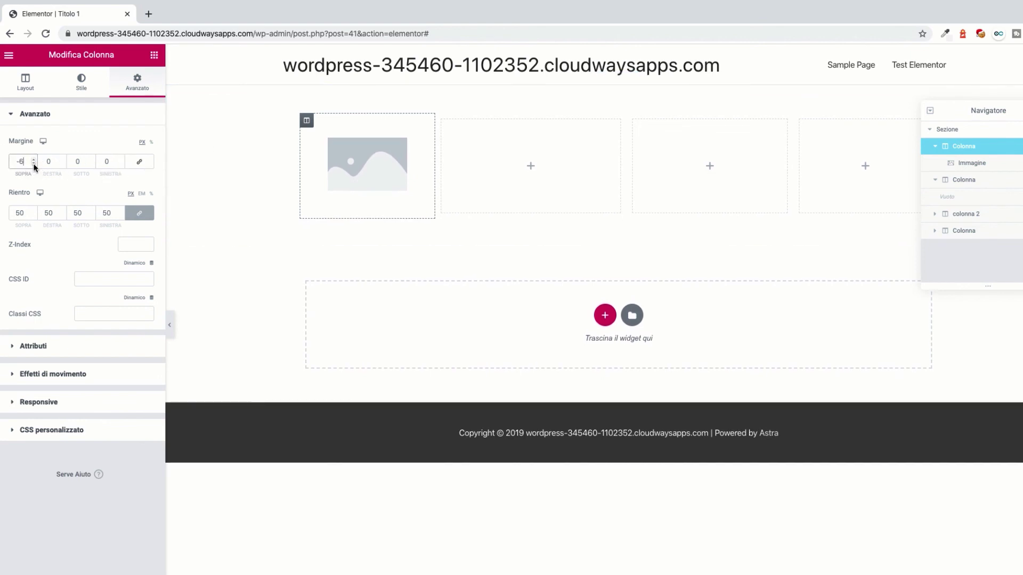
pyautogui.moveTo(33, 164); pyautogui.dragTo(33, 167)
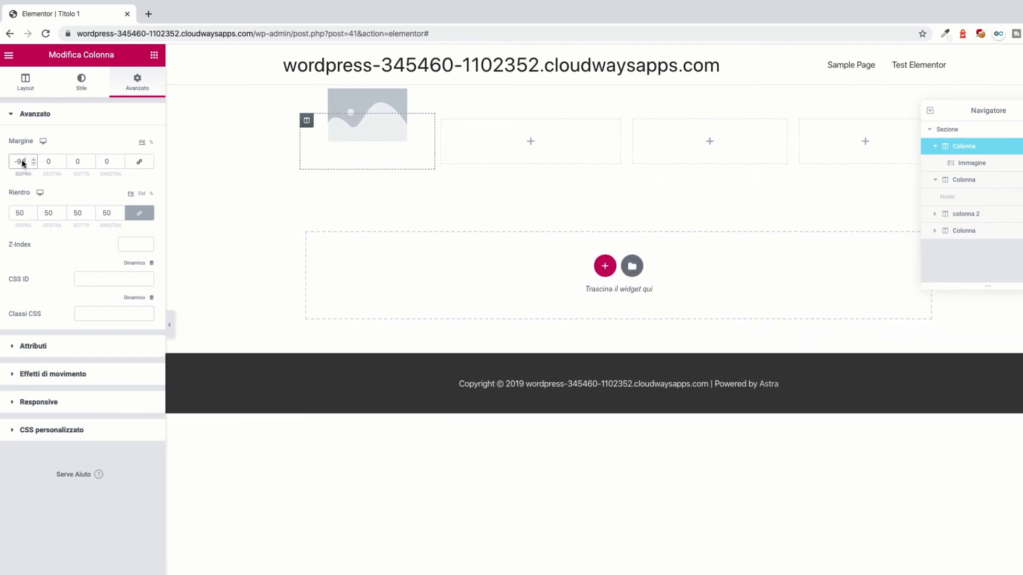
pyautogui.doubleClick(22, 162)
pyautogui.write('0')
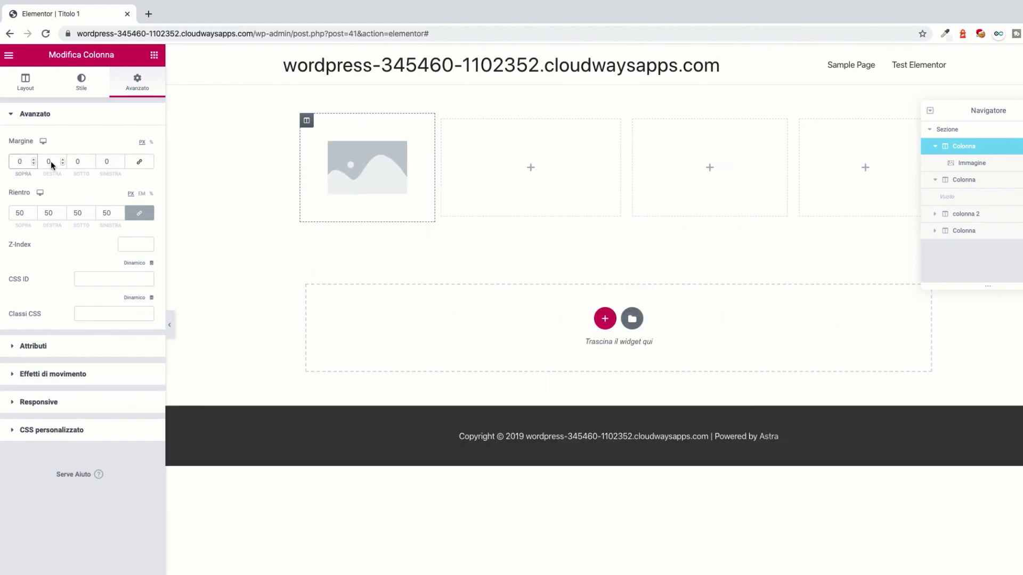
pyautogui.click(47, 160)
pyautogui.write('-2')
pyautogui.press('BackSpace')
pyautogui.write('6')
# Step: Unlink the first column's padding (Rientro) sides and try a right padding of about 24 px, returning it to 50 px
pyautogui.click(139, 213)
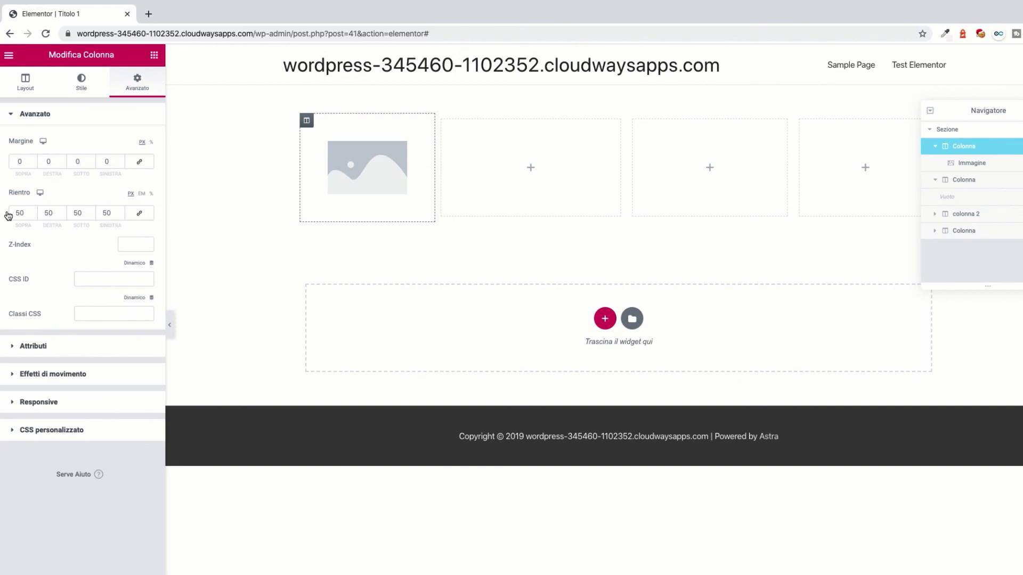
pyautogui.click(62, 215)
pyautogui.click(62, 211)
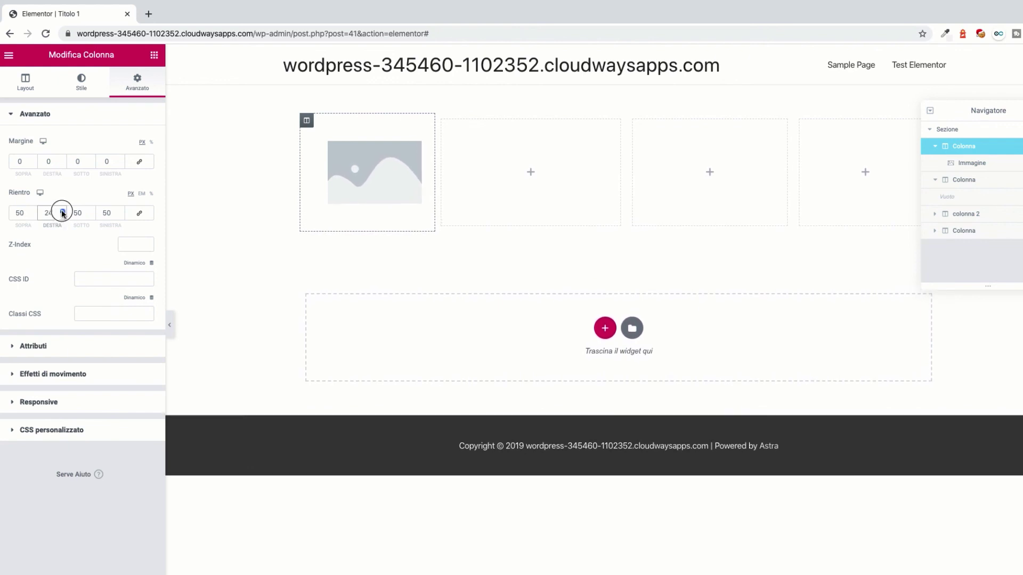
pyautogui.click(62, 212)
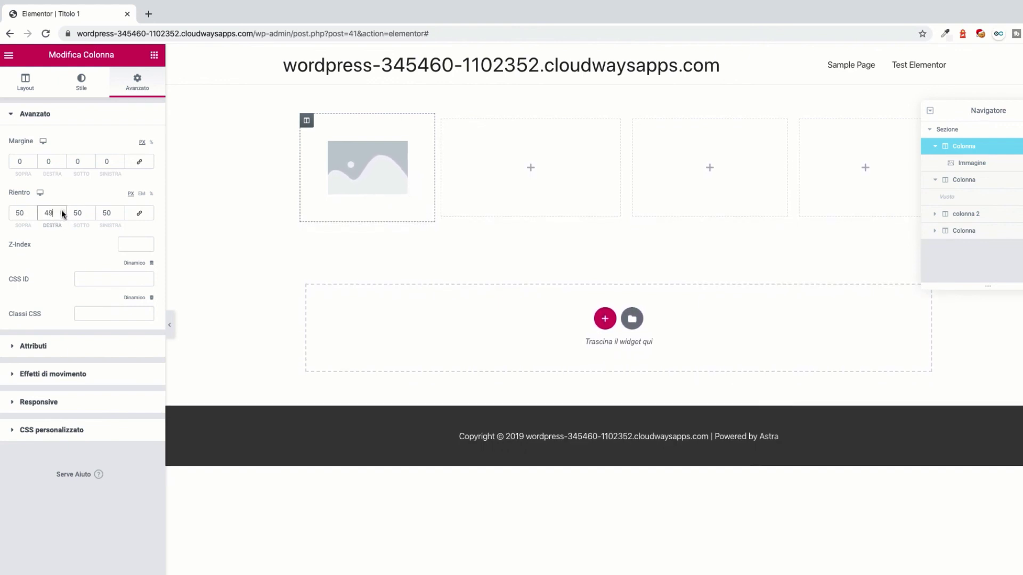
pyautogui.click(62, 211)
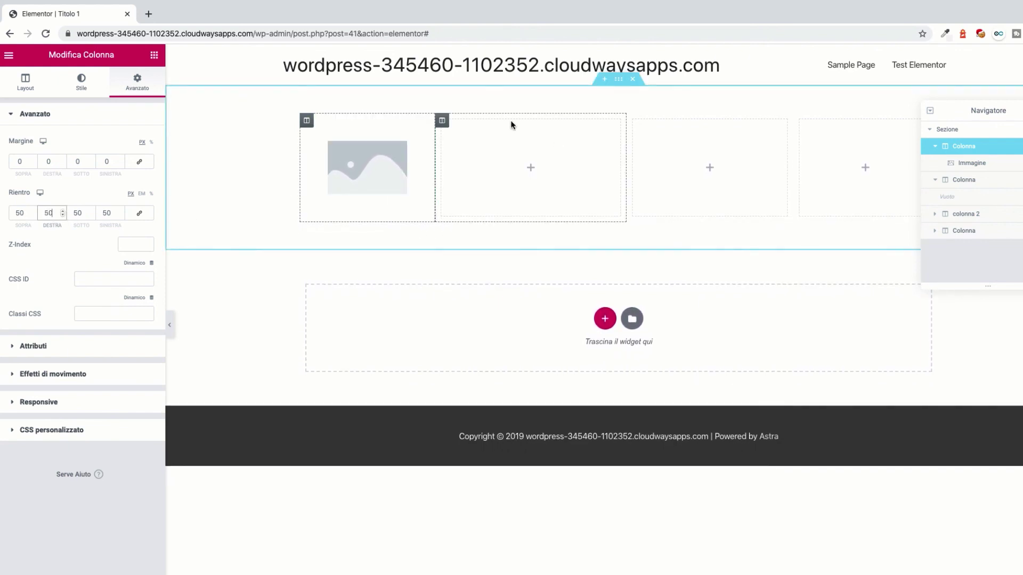